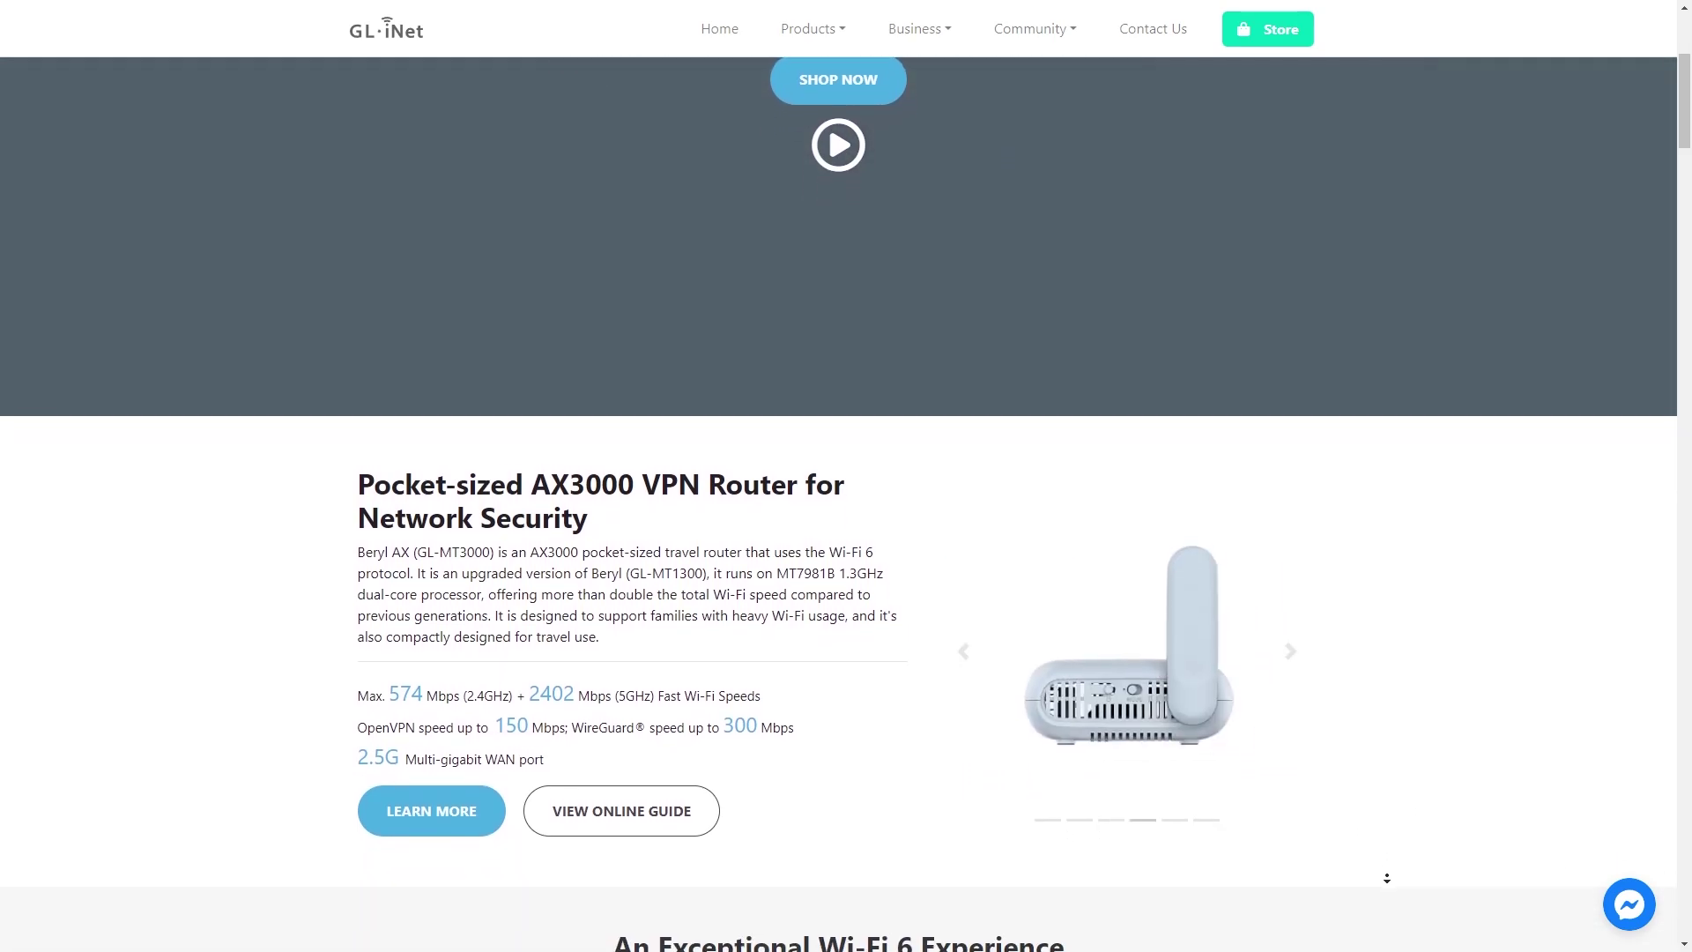
- Scroll the Beryl AX page to the VPN section showing WireGuard 300 Mbps and OpenVPN 150 Mbps
scroll(1386, 878, down, 2)
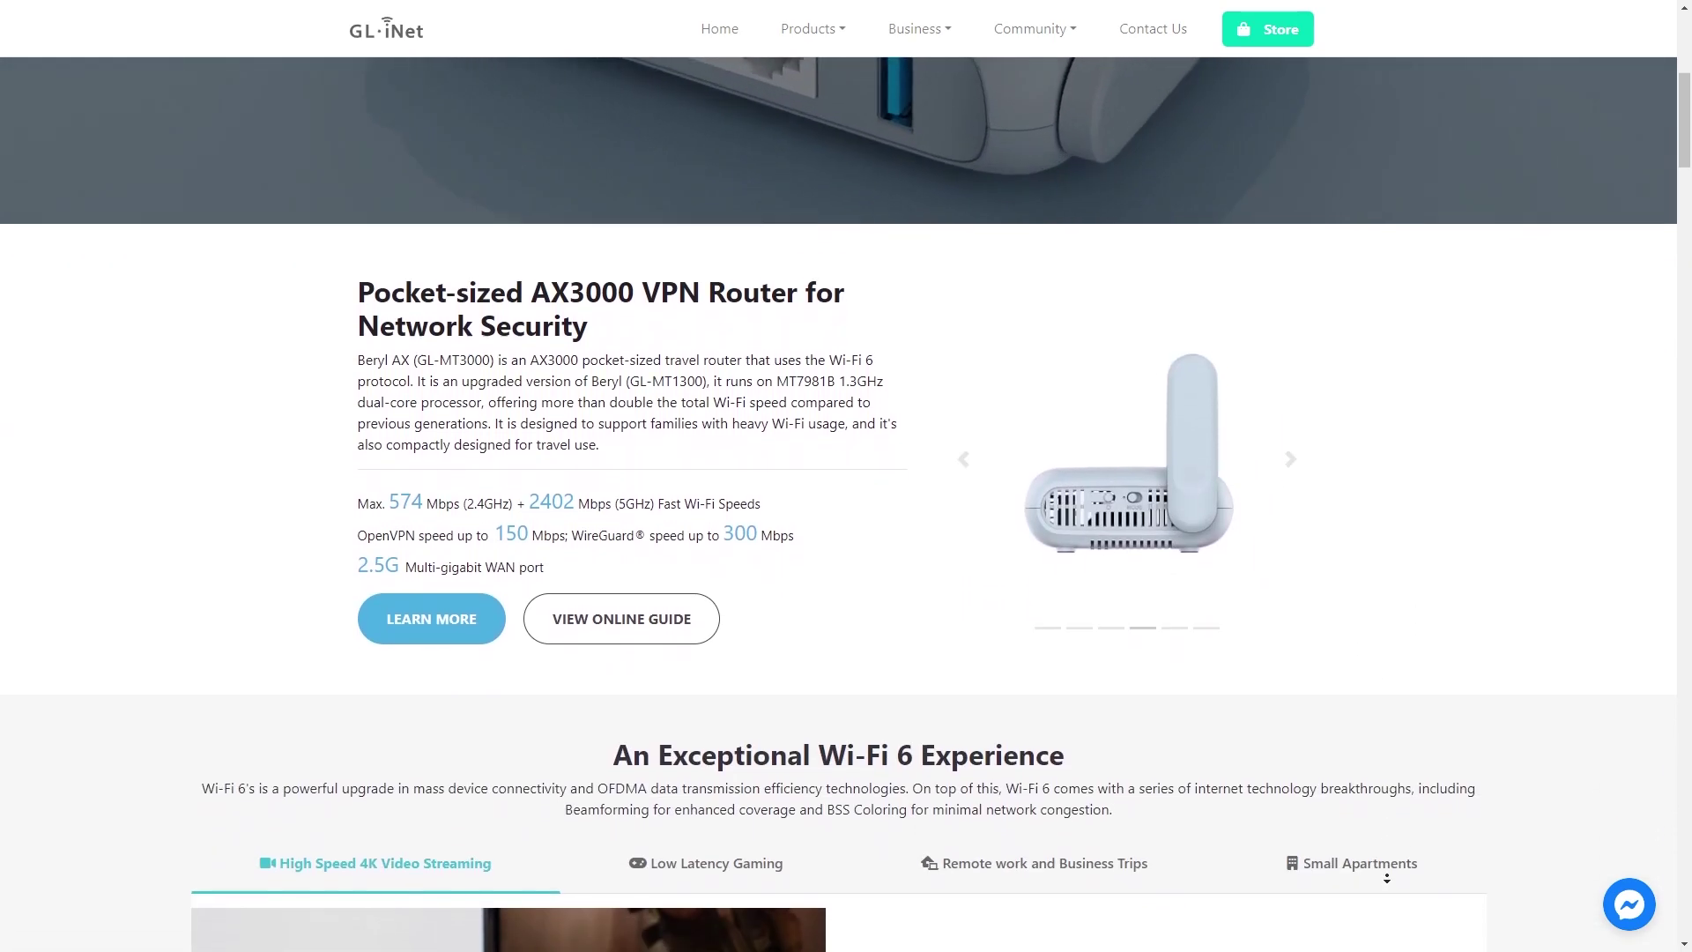
scroll(1386, 878, down, 2)
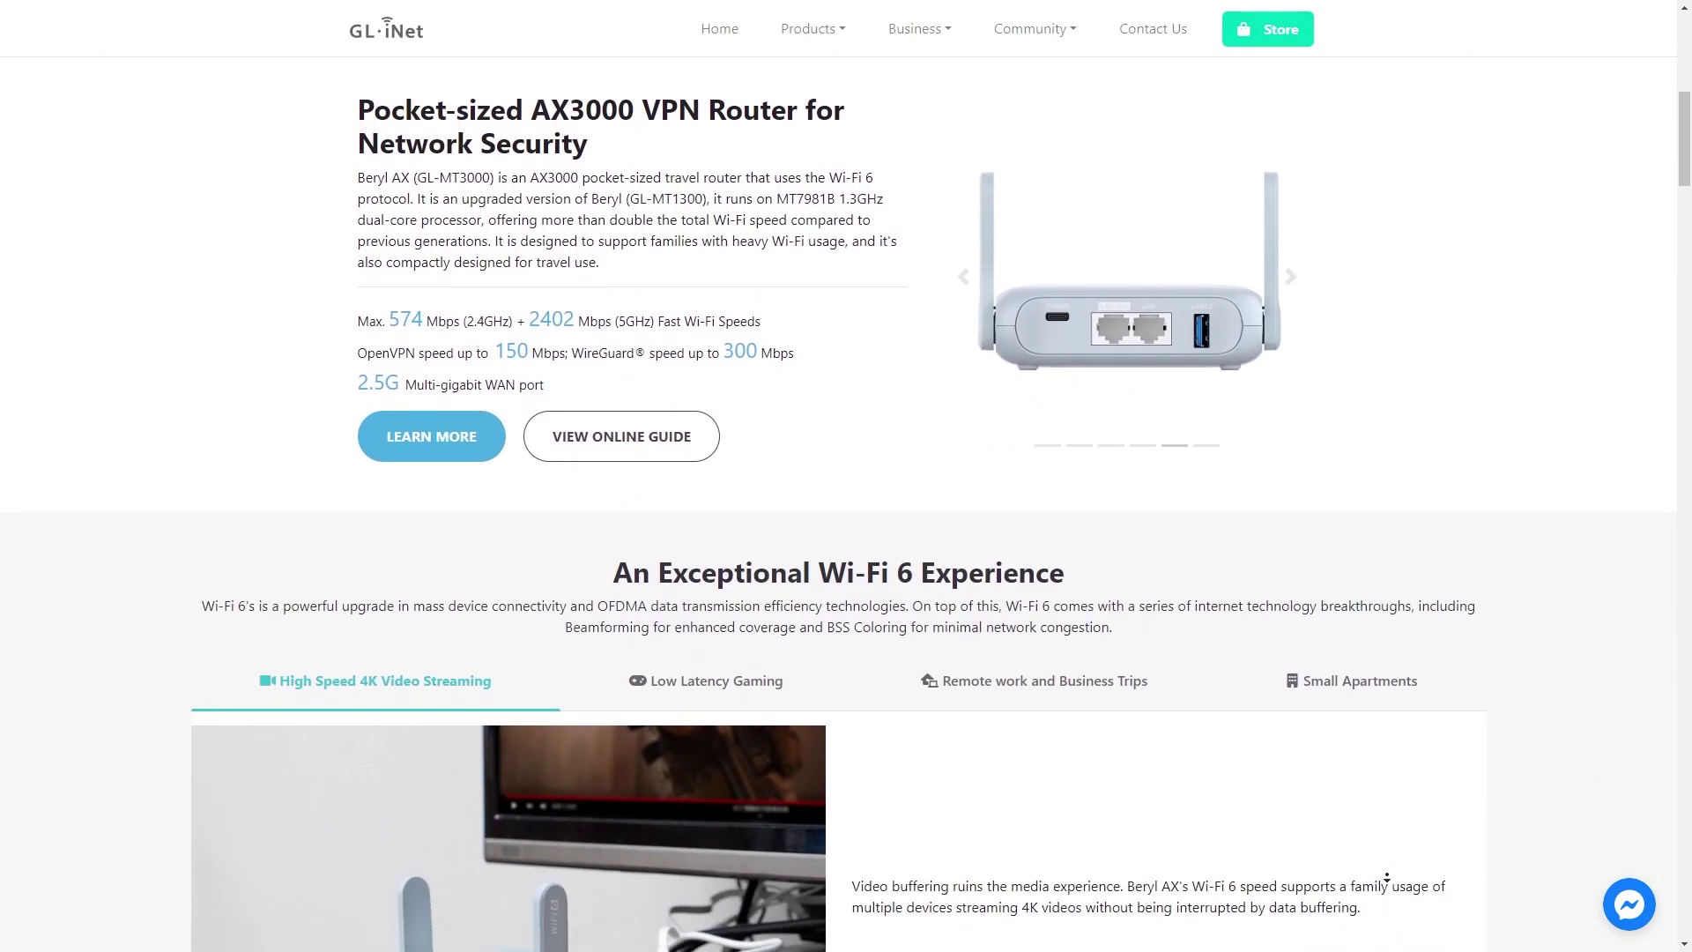
scroll(1386, 877, down, 2)
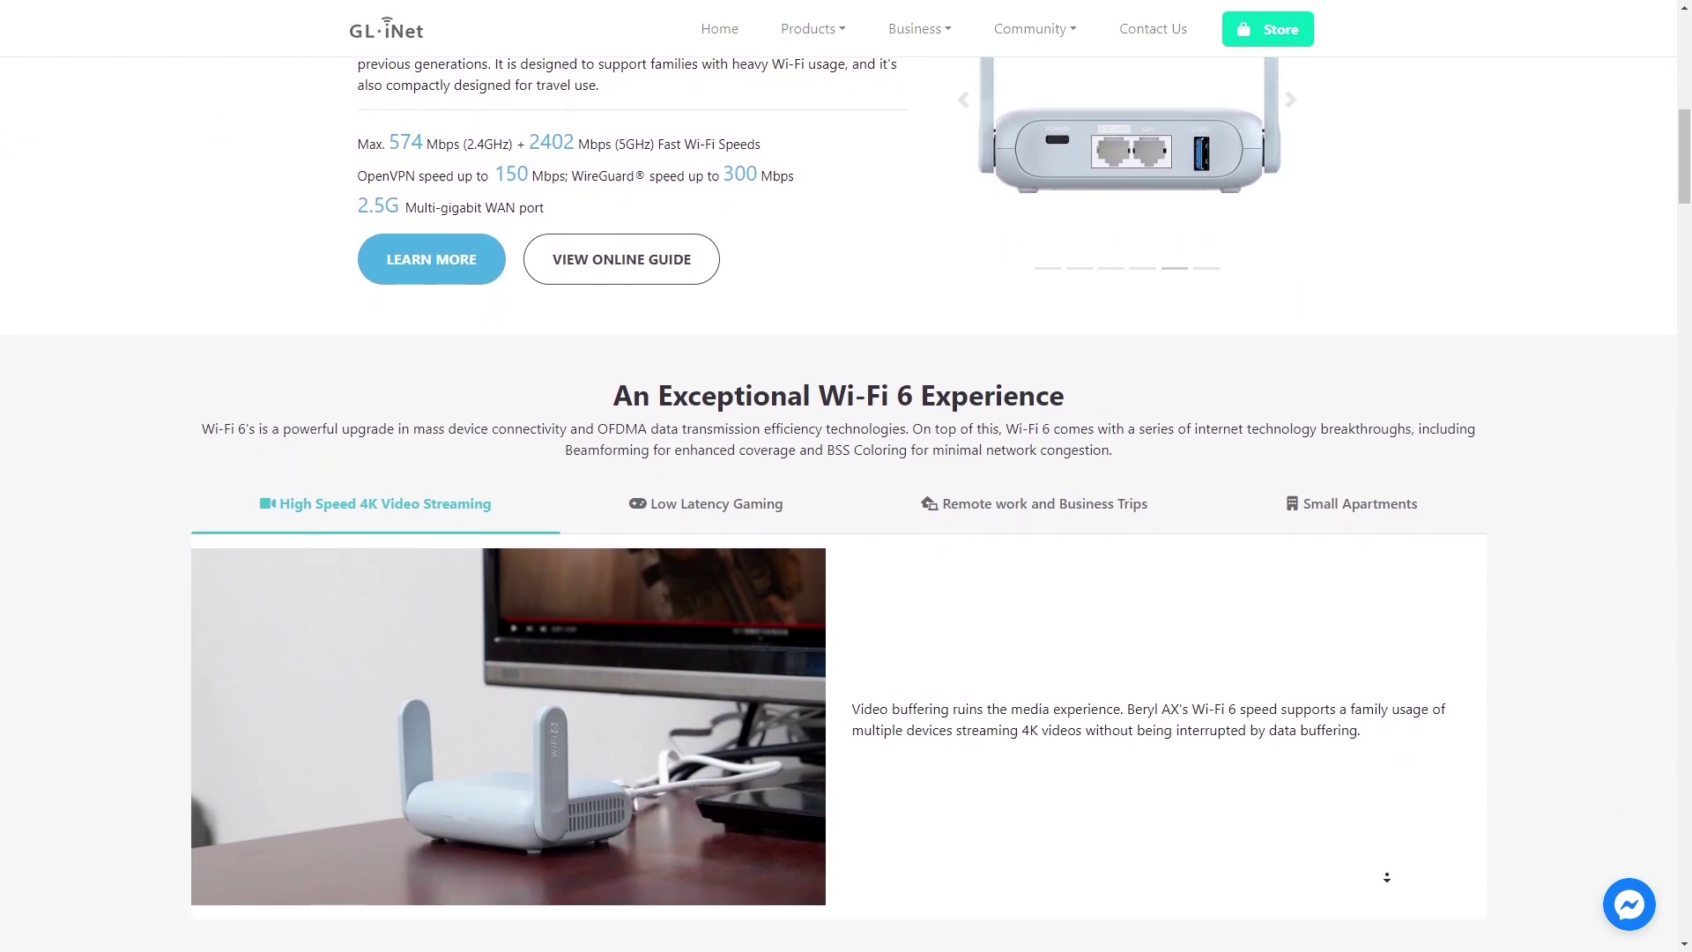
scroll(1386, 877, down, 2)
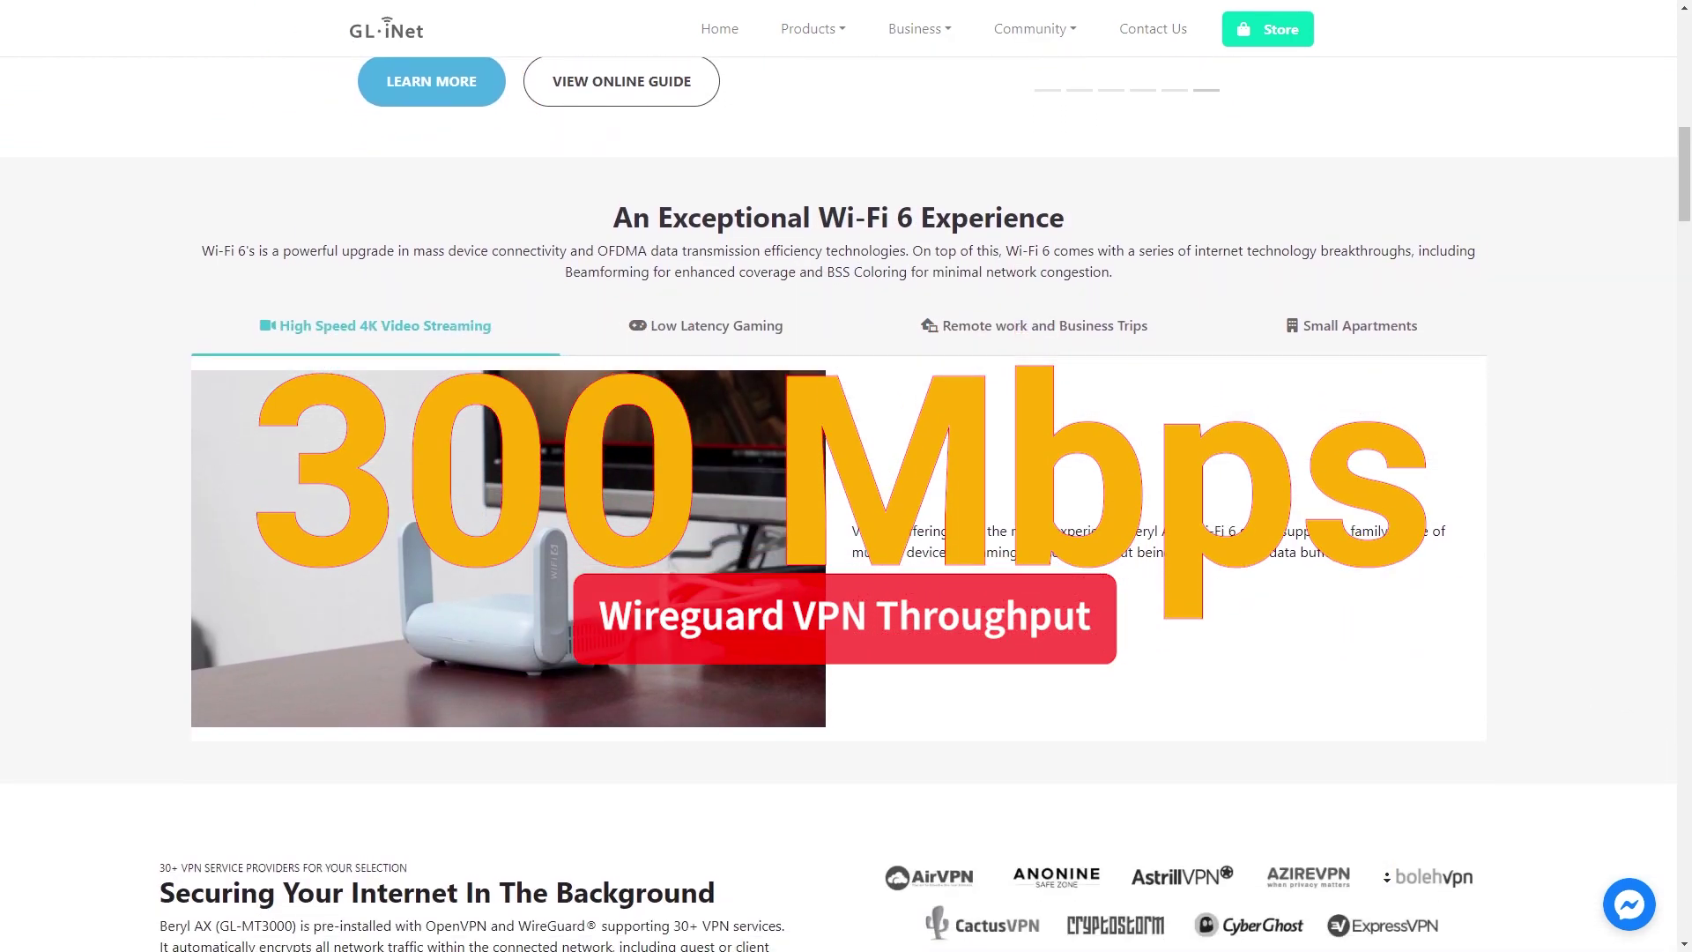
scroll(1386, 878, down, 2)
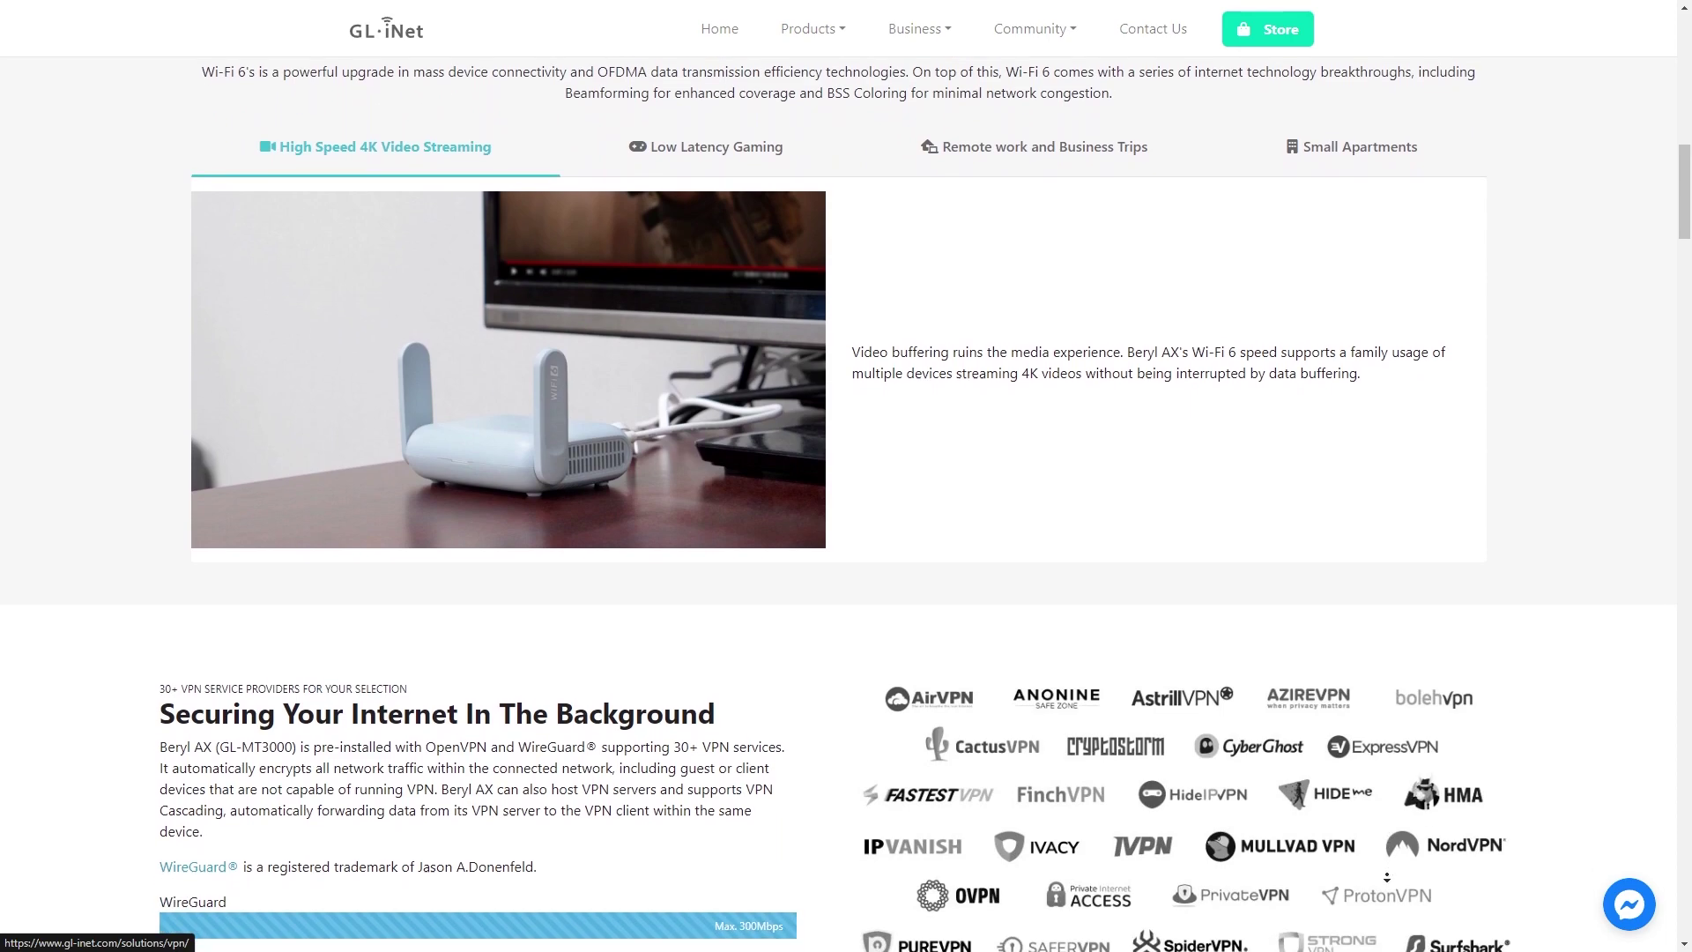
scroll(1386, 878, down, 2)
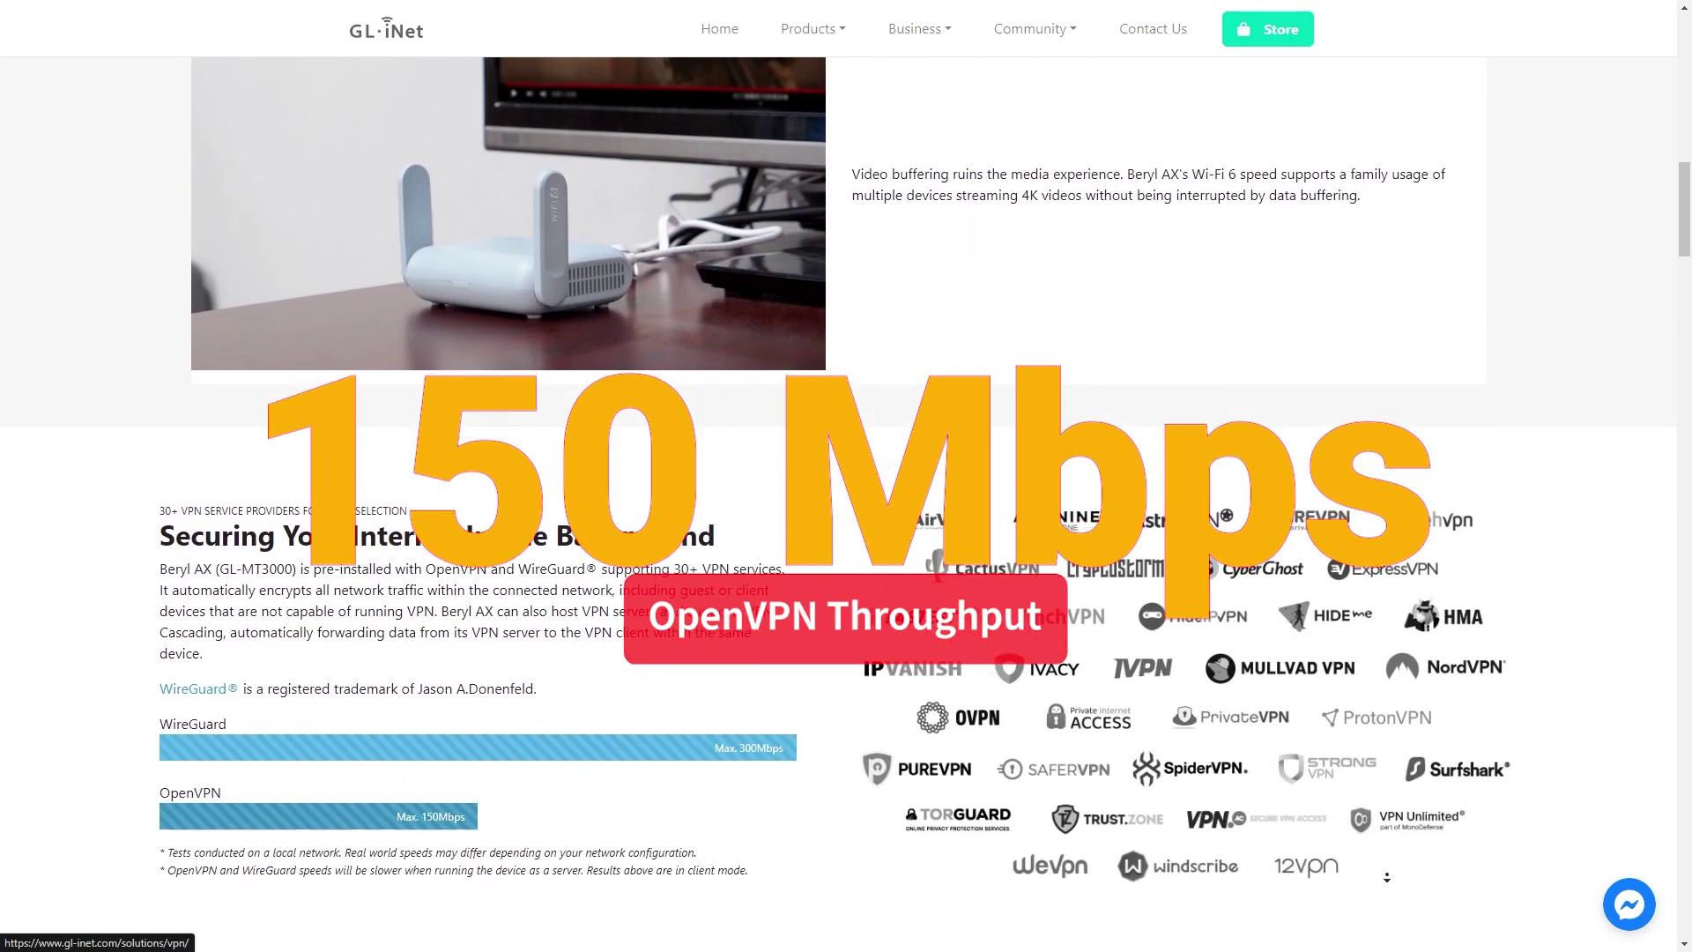
scroll(1386, 877, down, 2)
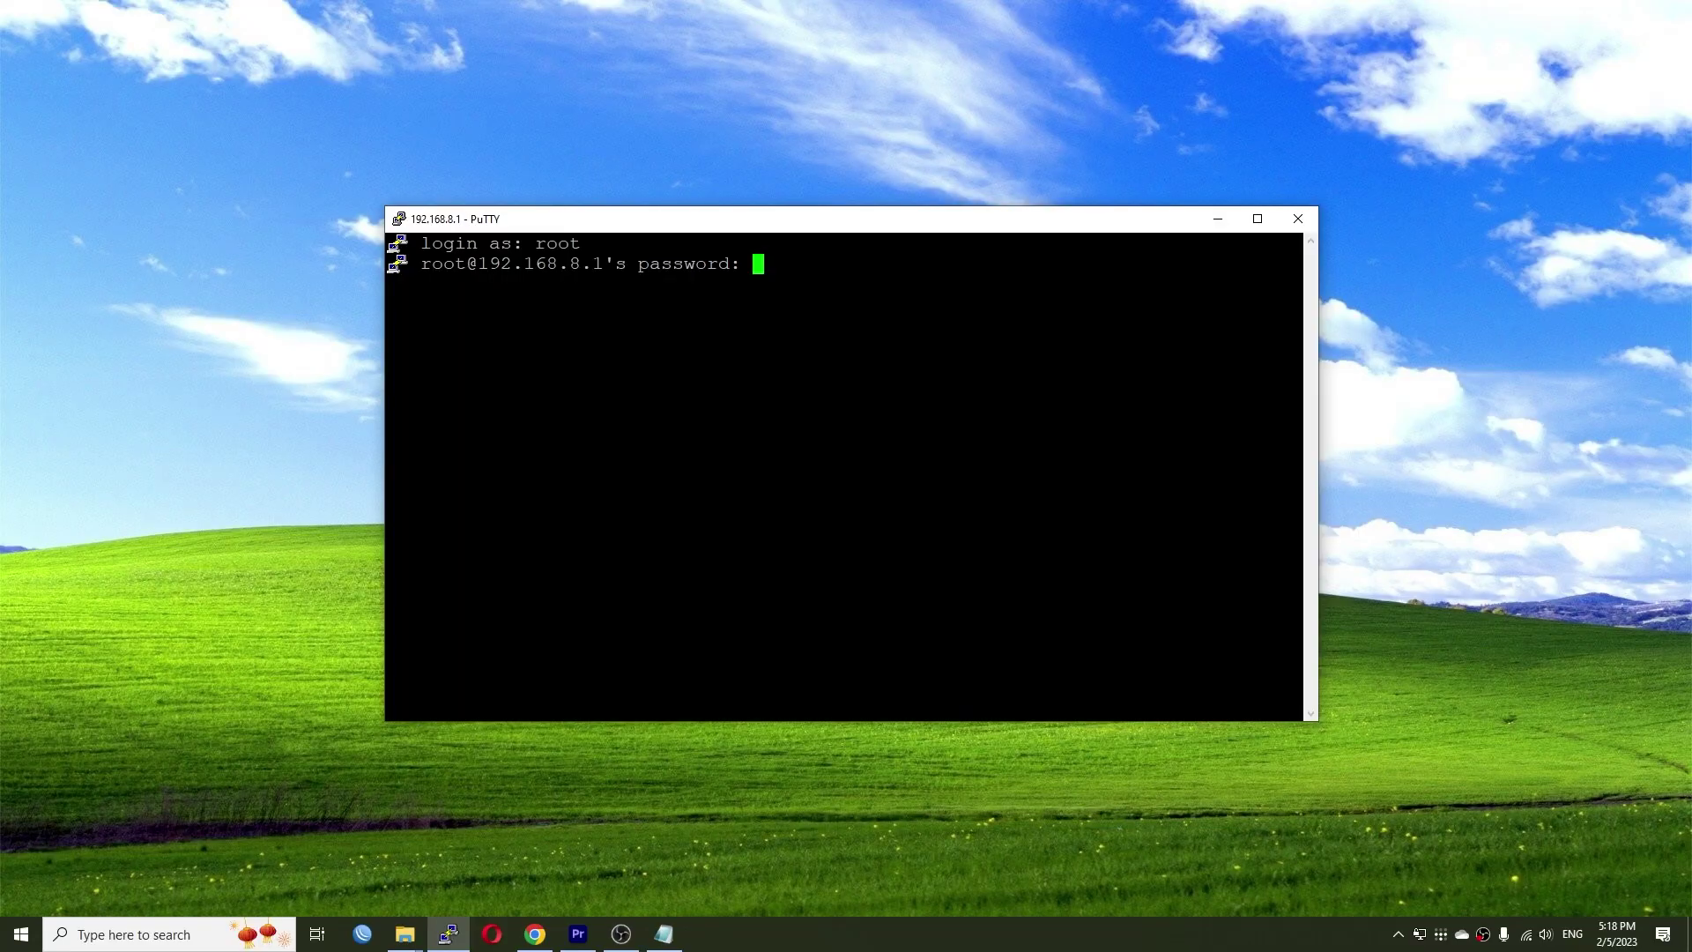
- Log in to the router as root and print /etc/openwrt_release
key(Return)
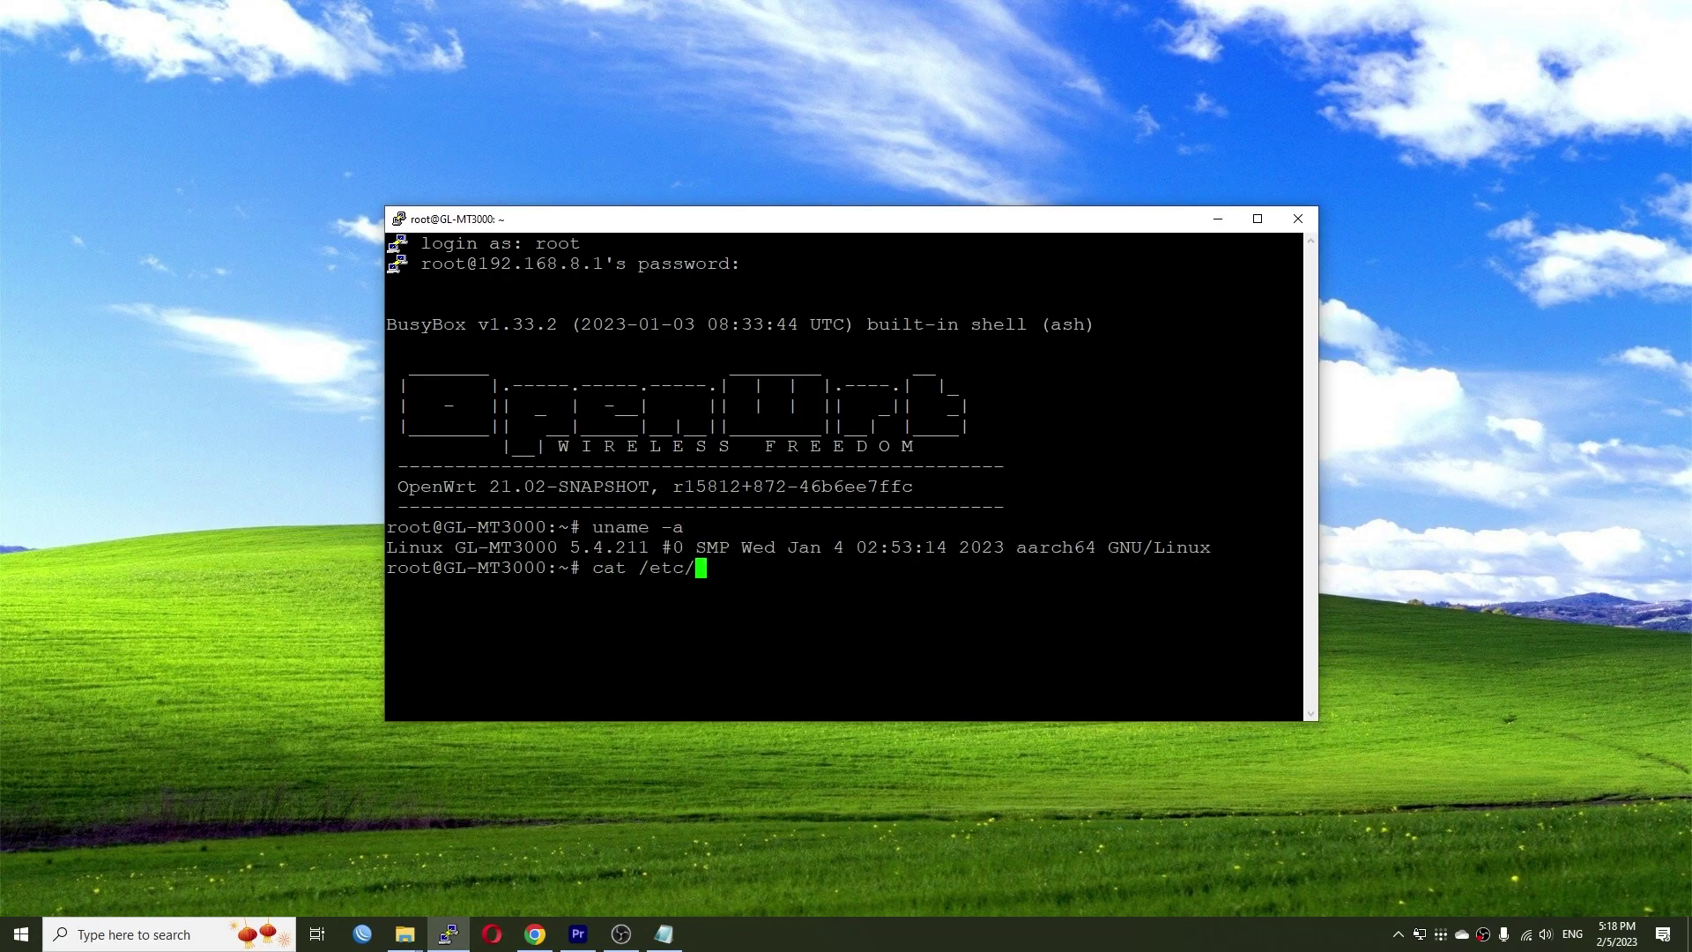
text(wrt_release)
key(Return)
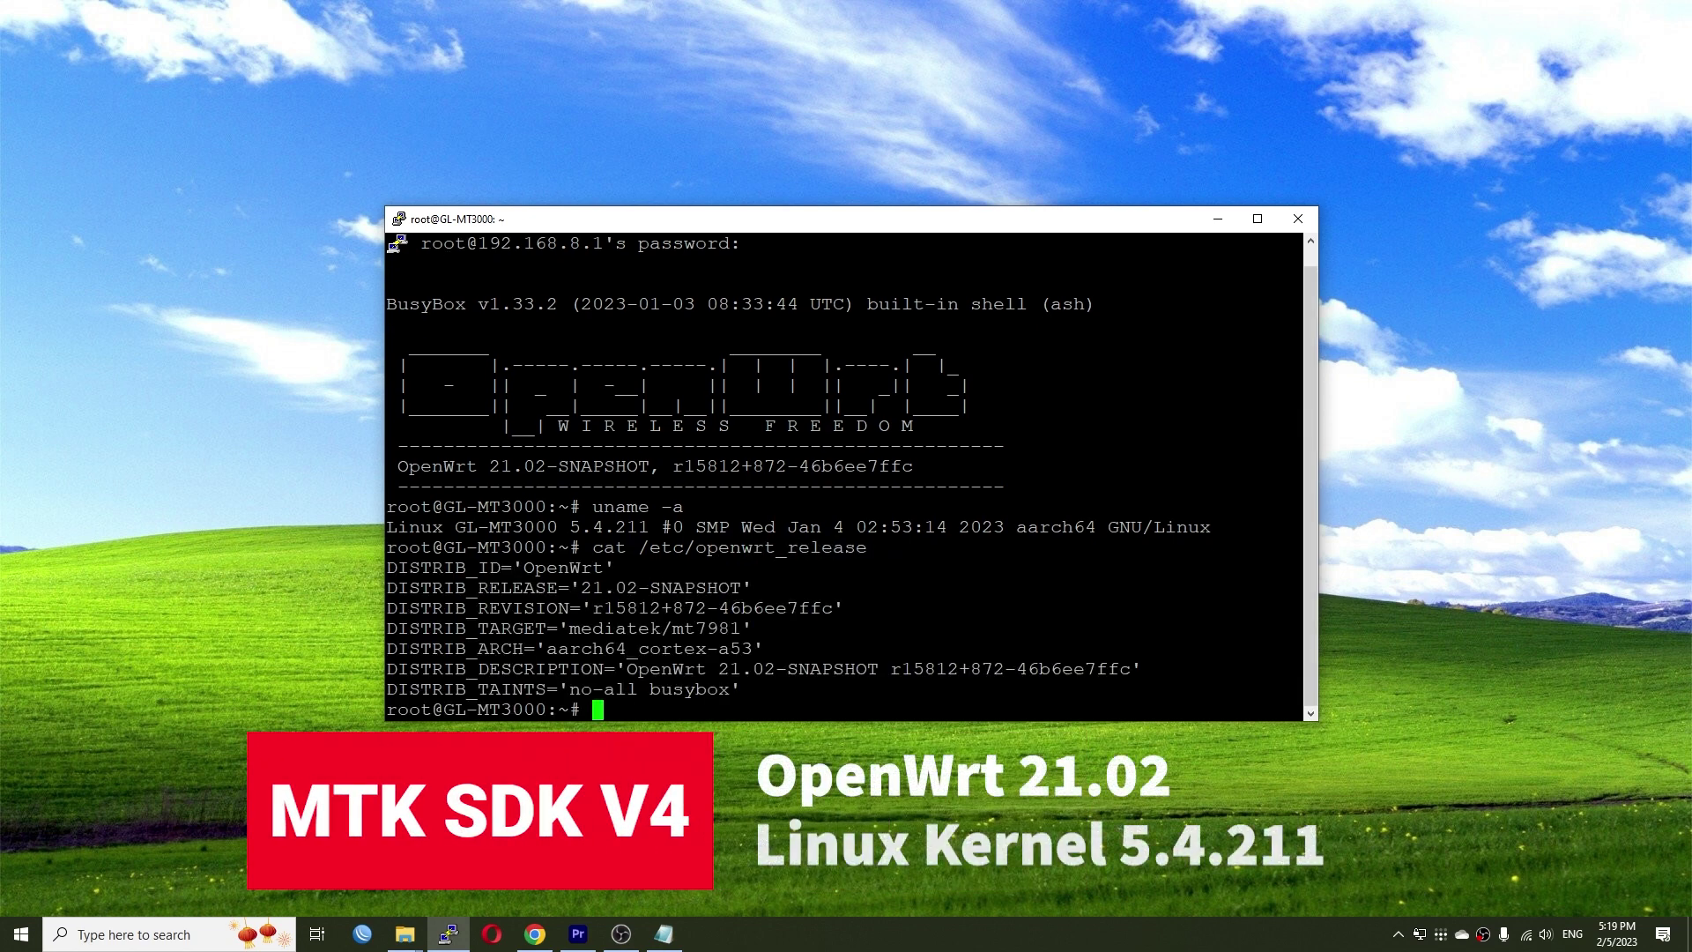
- Highlight the DISTRIB_RELEASE and DISTRIB_TARGET lines, then enter 192.168.8.1 in Firefox
drag(1299, 587, 389, 590)
drag(1300, 629, 560, 627)
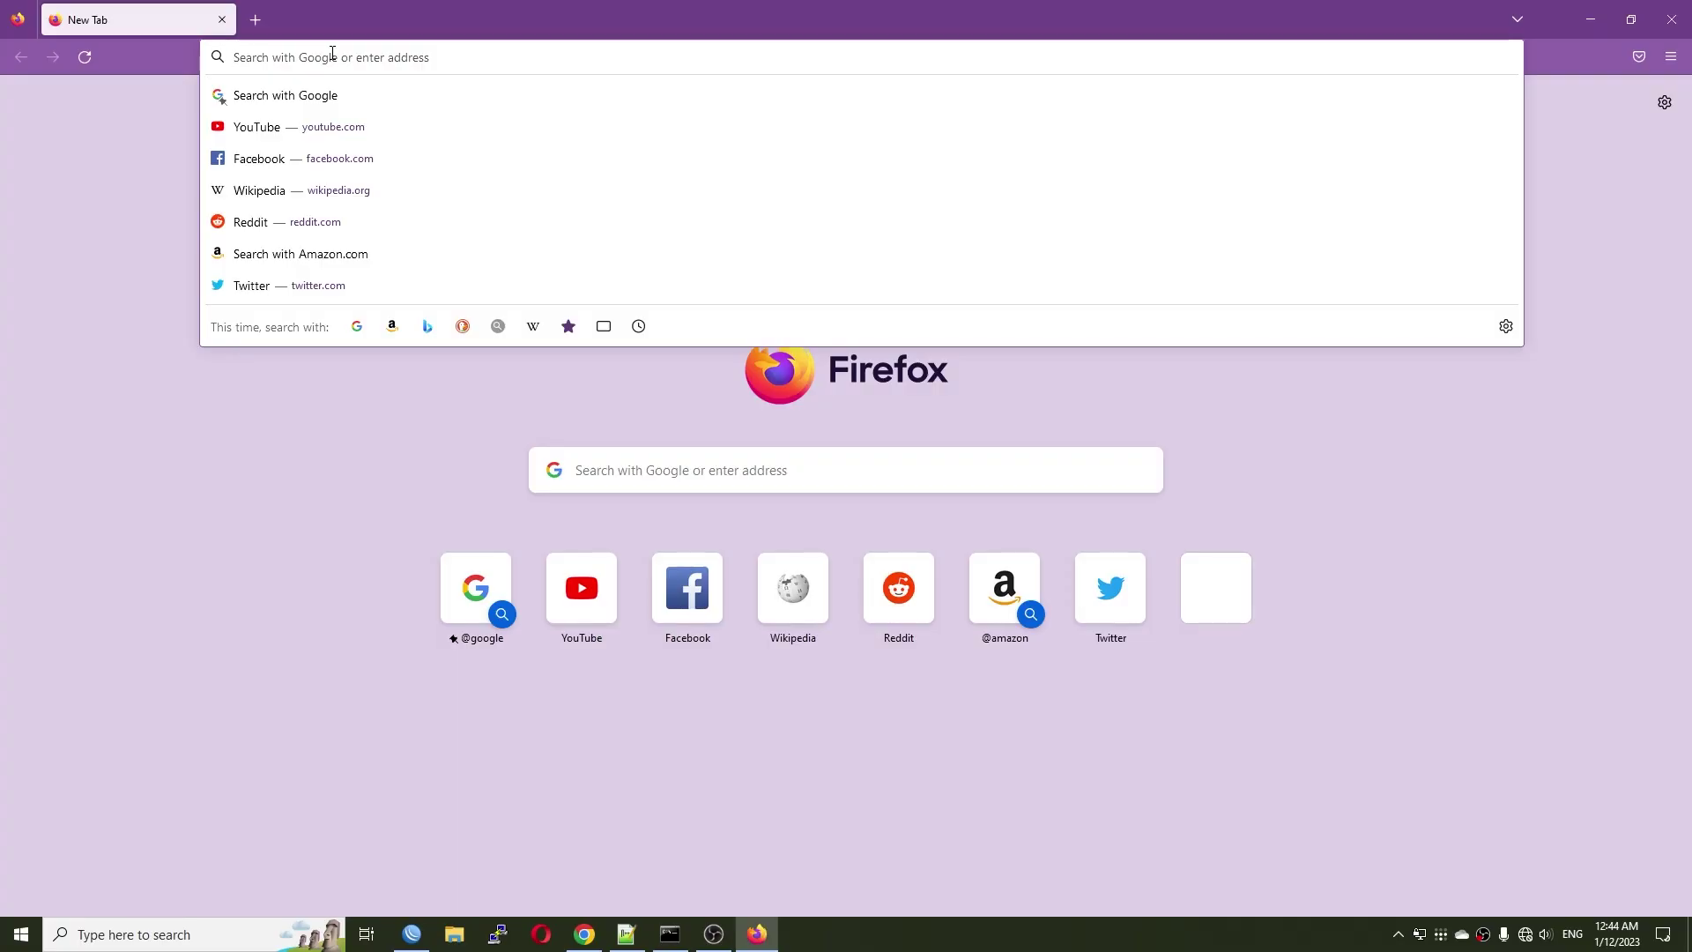
text(192.1)
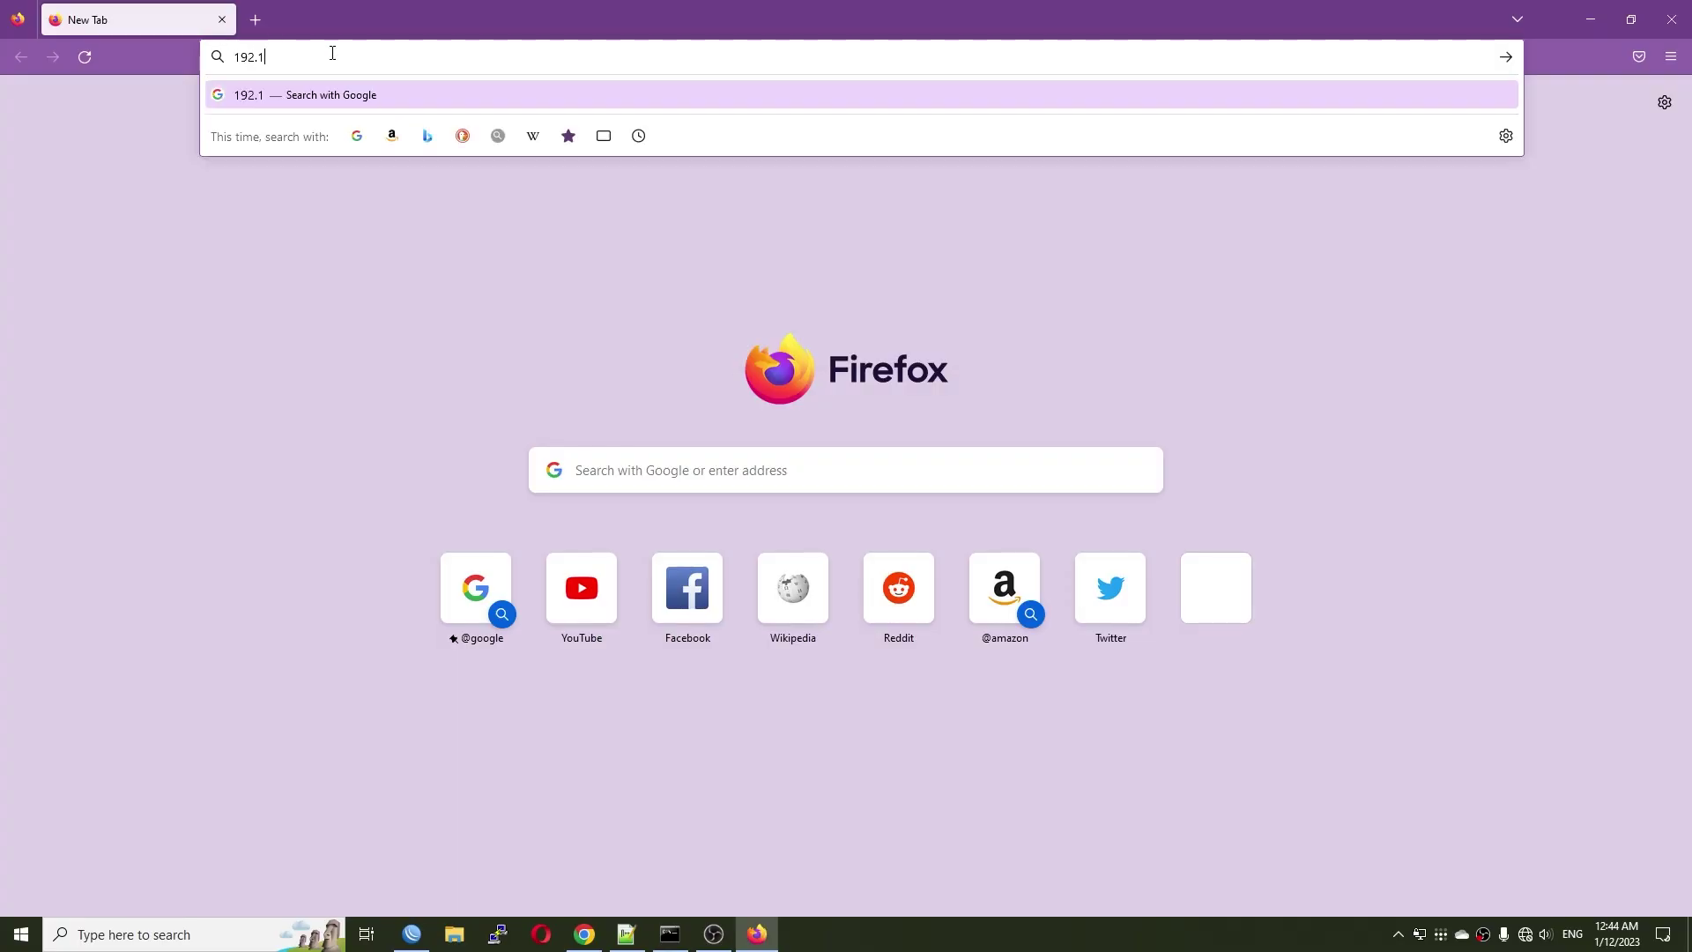
text(68.8.1)
- Load 192.168.8.1, keep English, set an admin password with weak-password prevention off, and go full screen
key(Return)
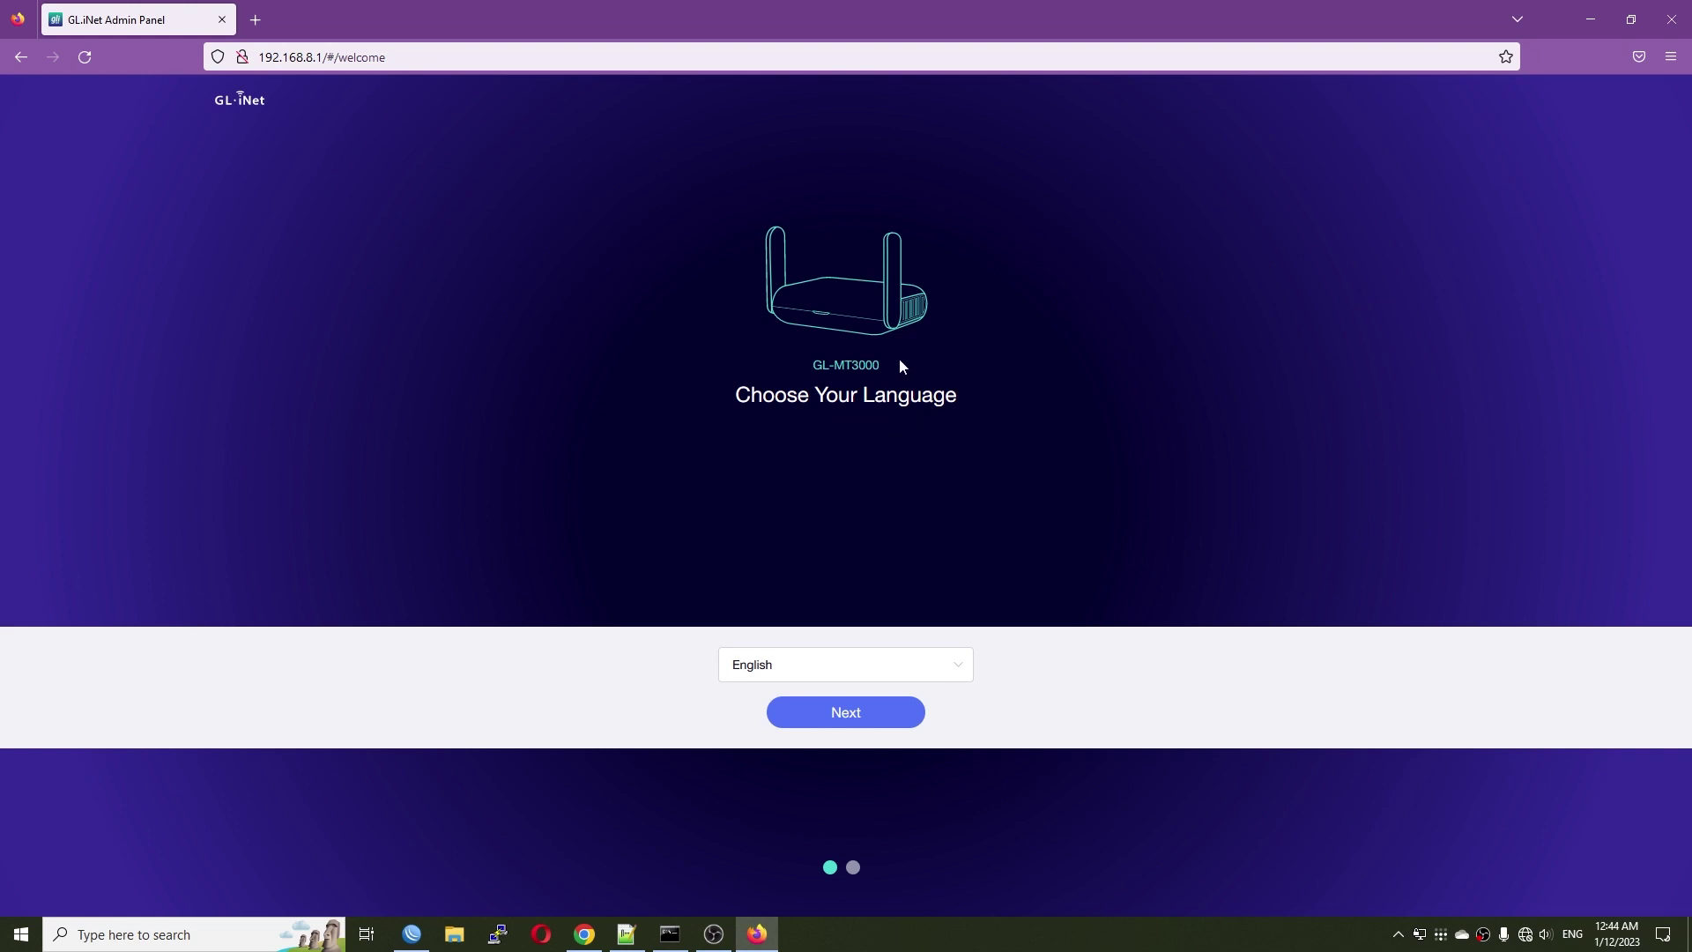
click(828, 715)
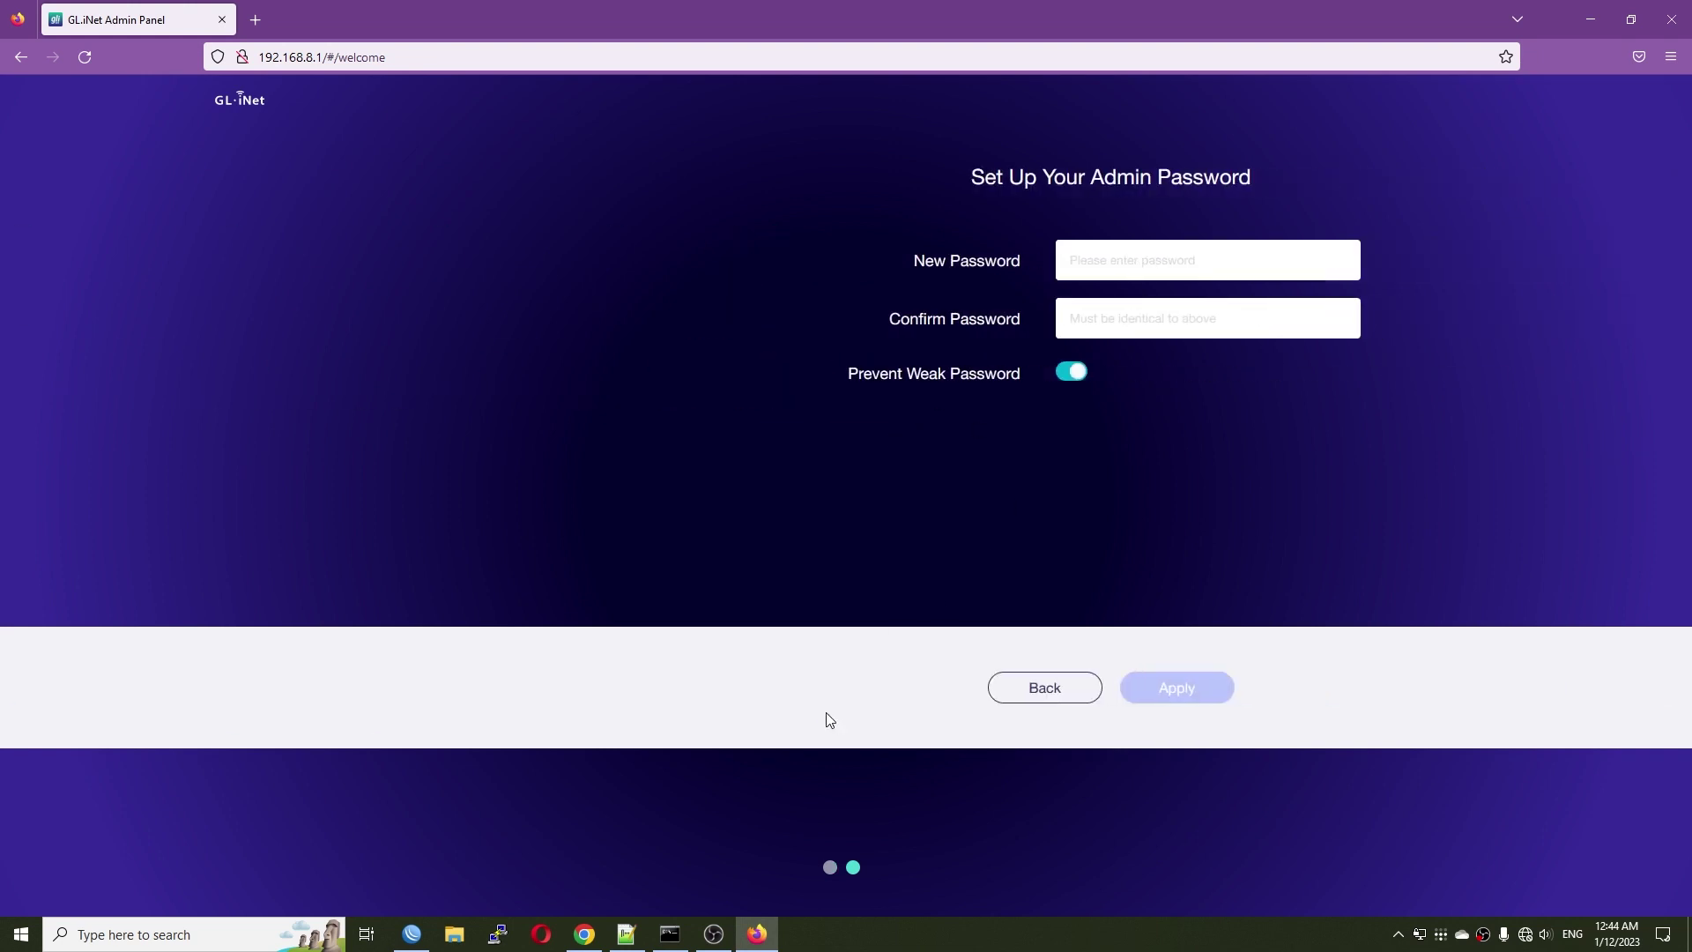
text(••)
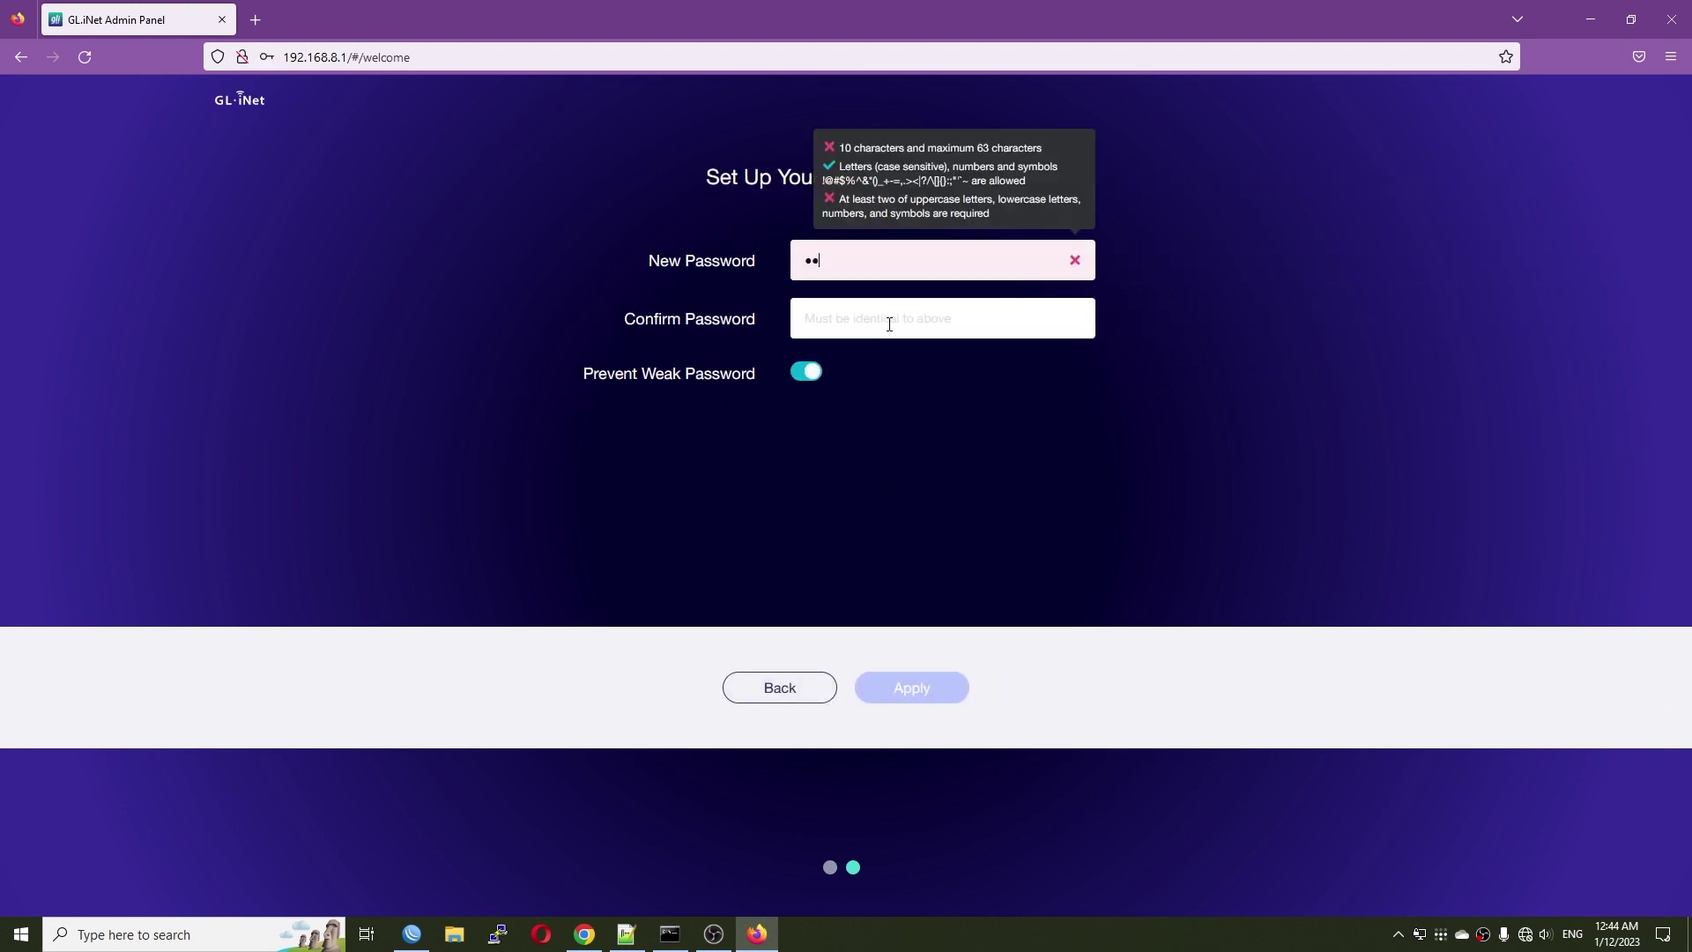
text(••••••)
click(889, 324)
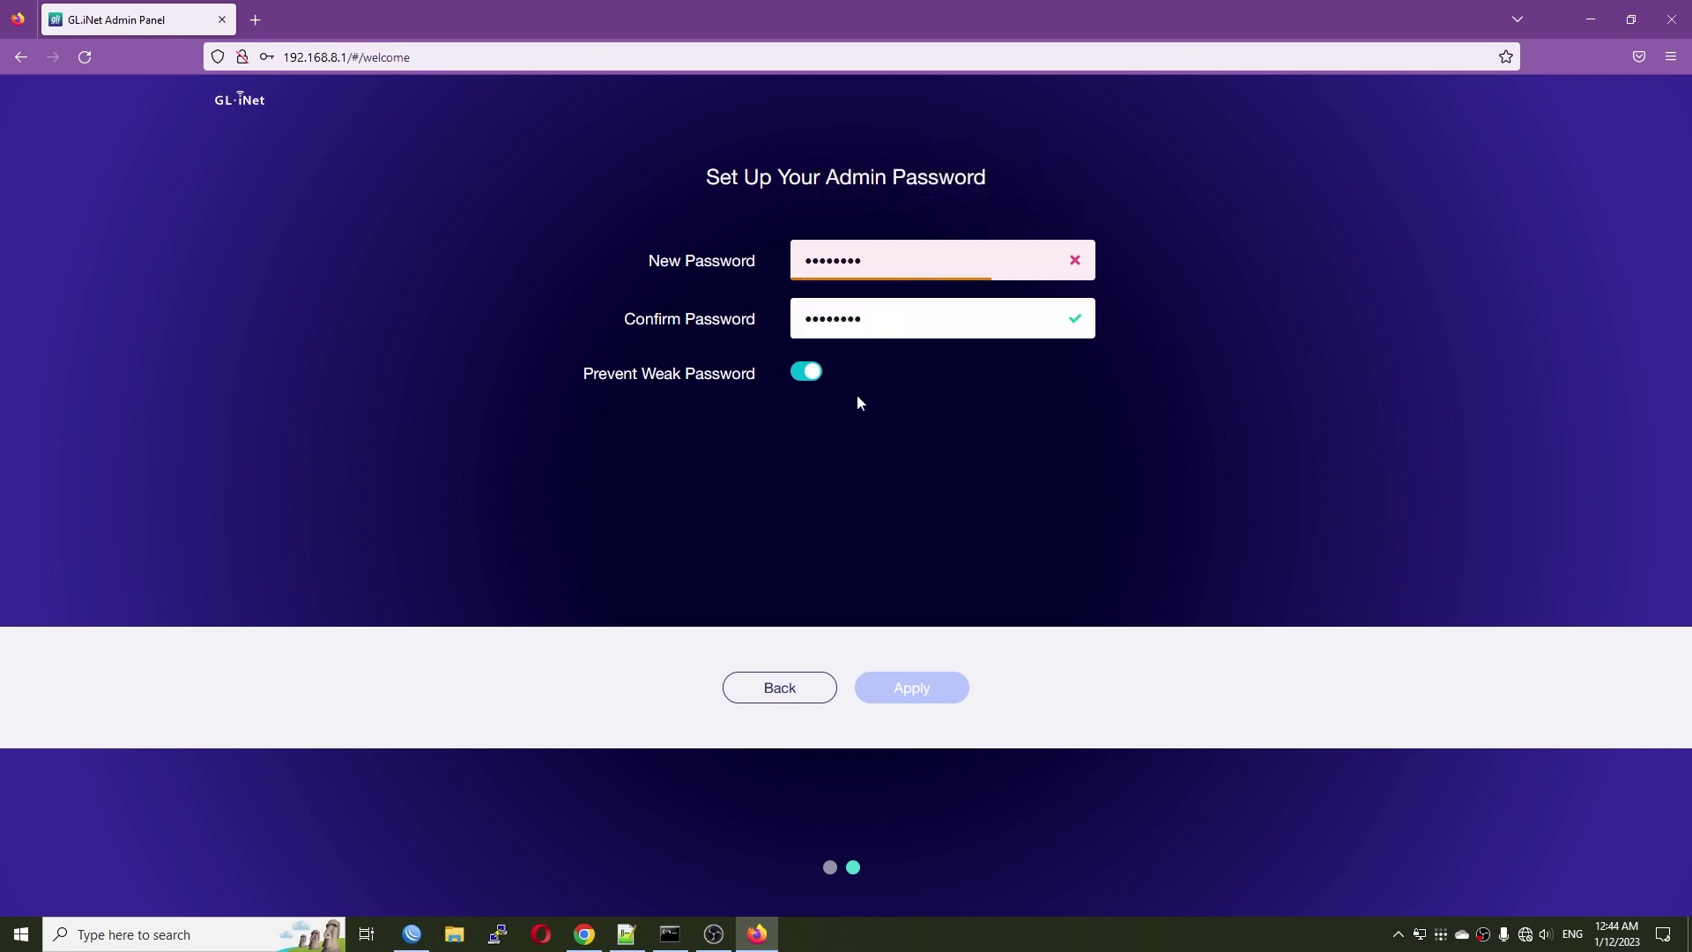
click(808, 373)
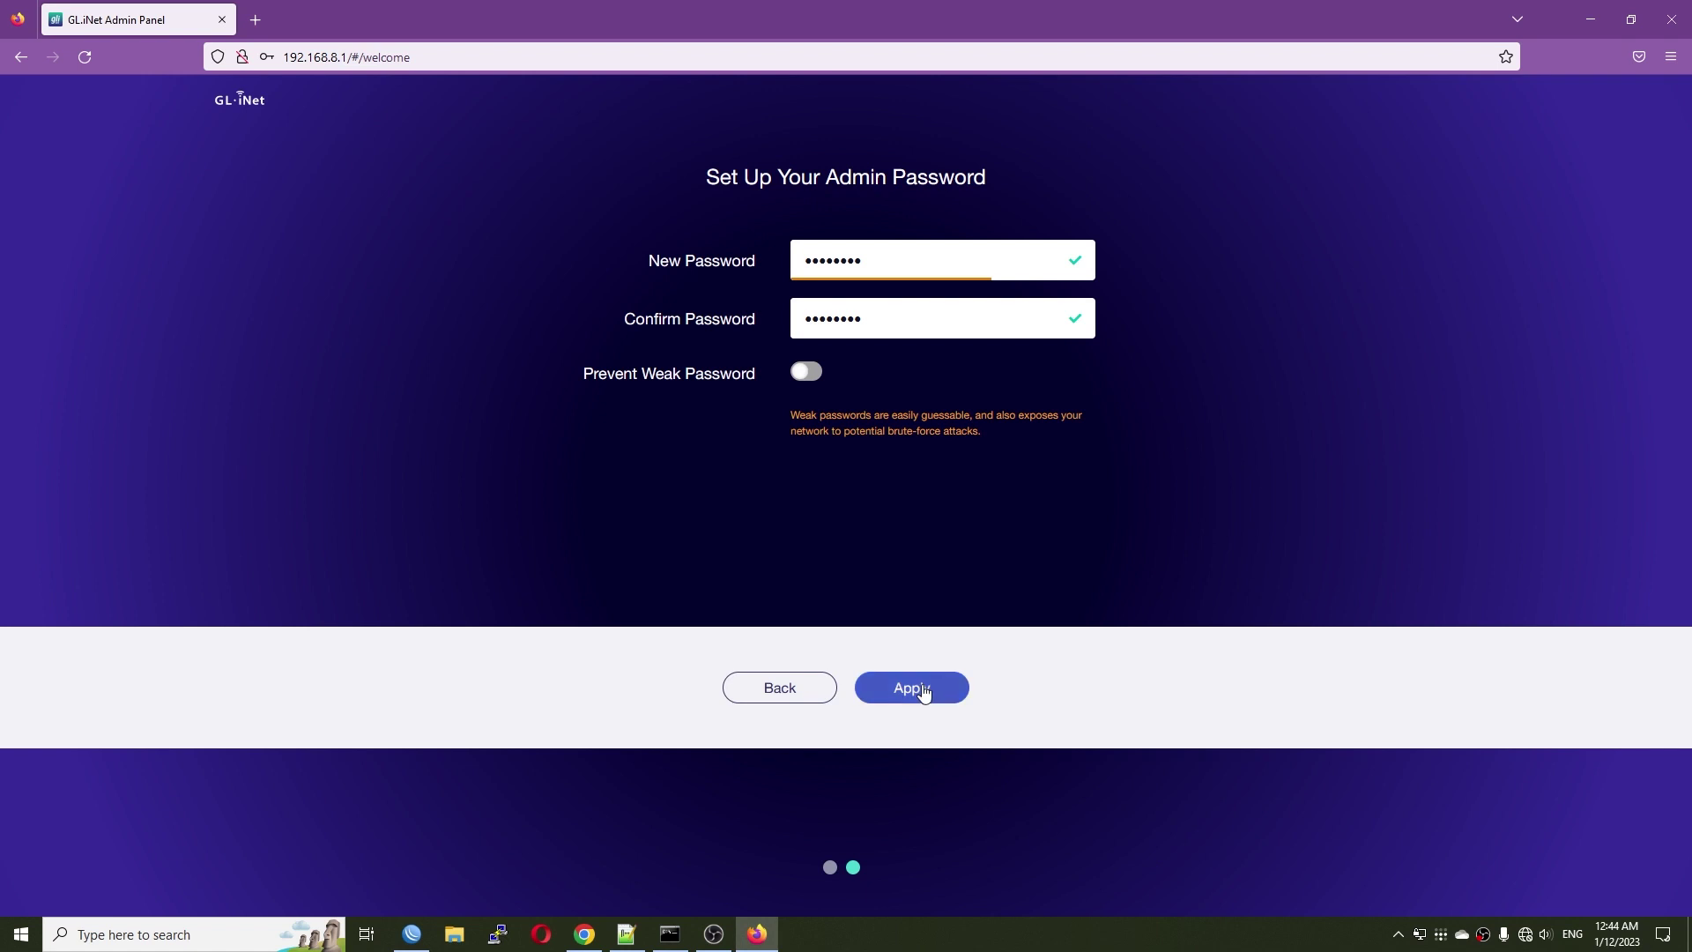
click(924, 693)
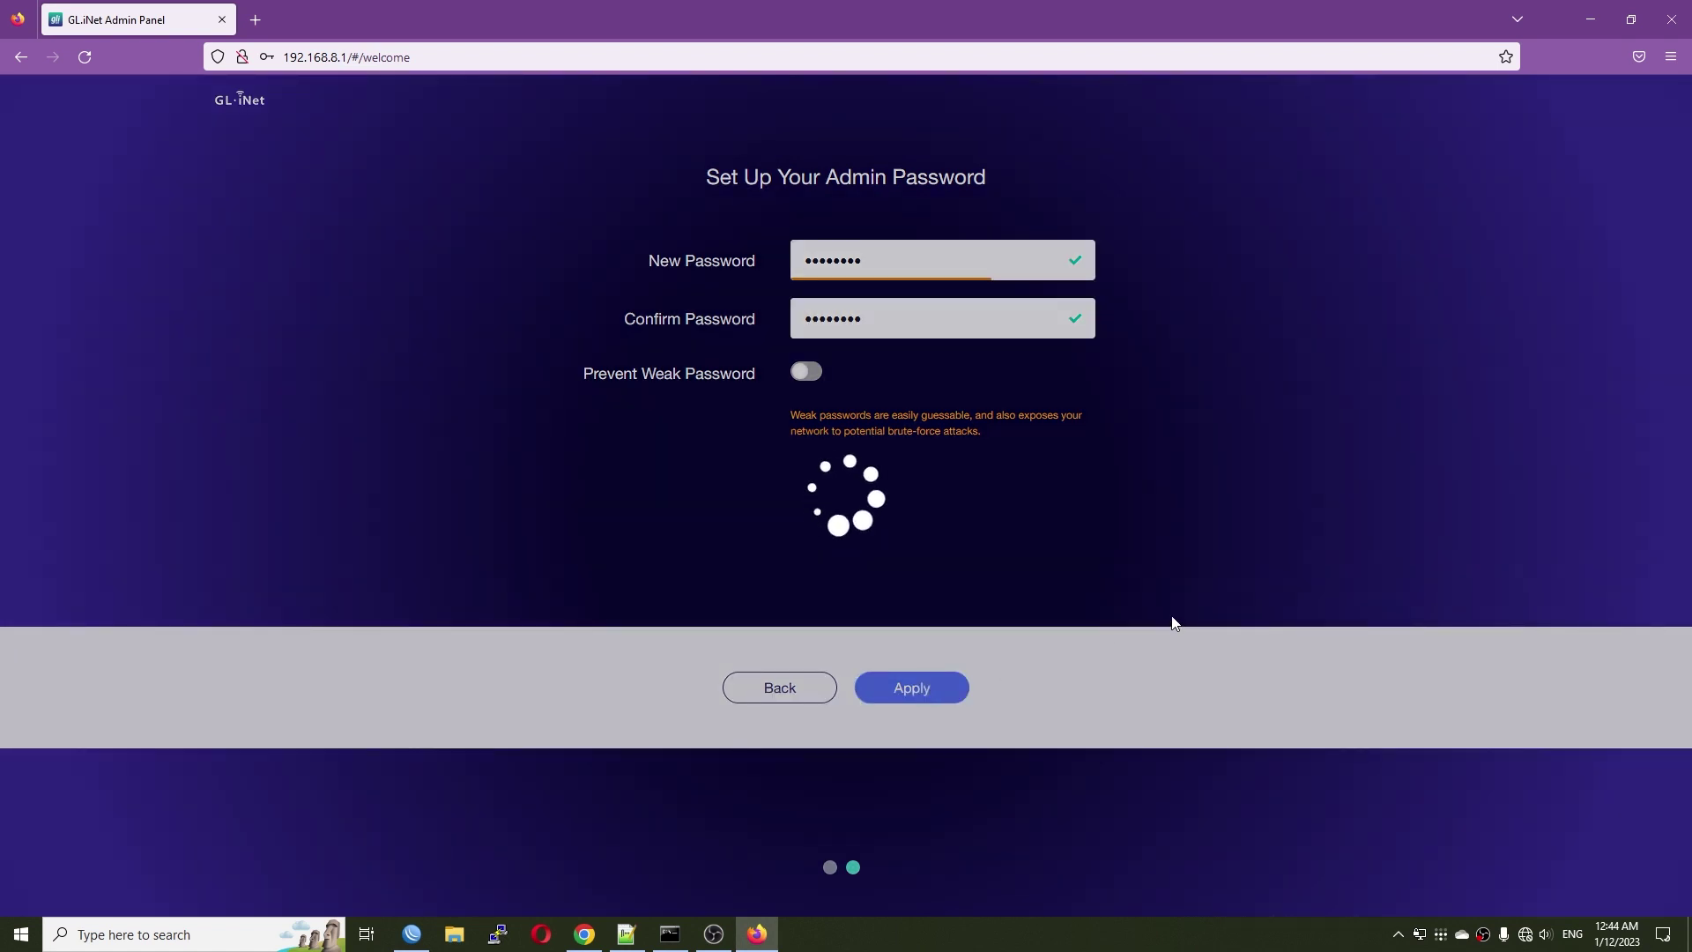
key(F11)
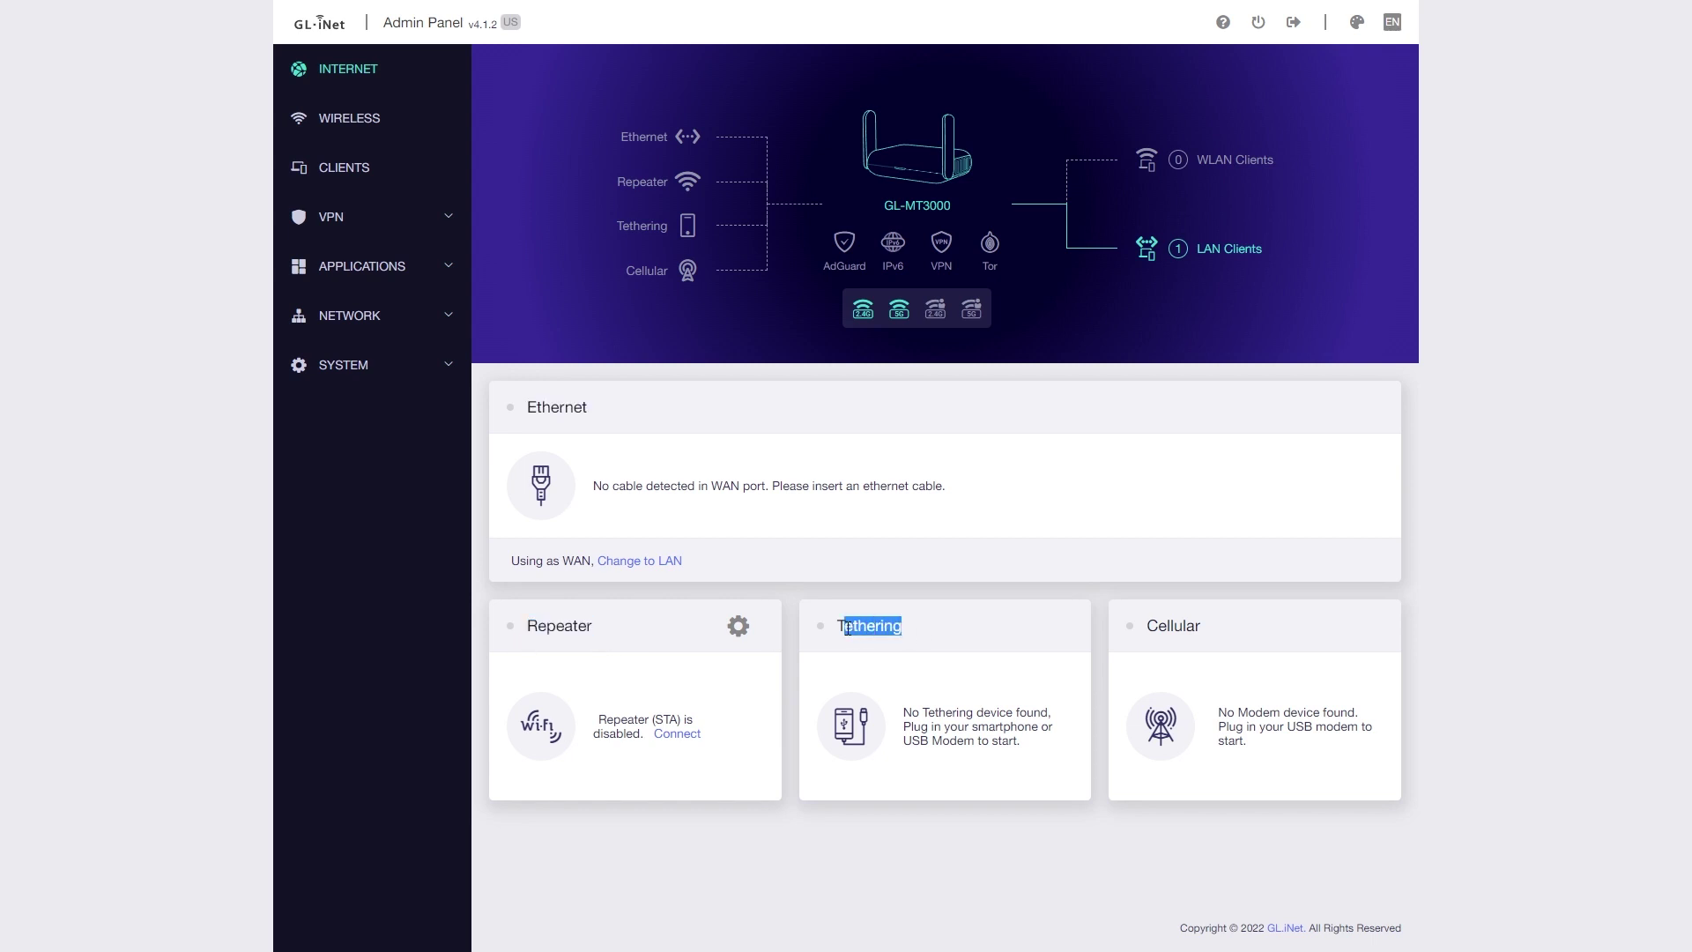
- Highlight the Cellular card title, then show the Wireless page with 5GHz and 2.4GHz settings
drag(1250, 633, 1193, 629)
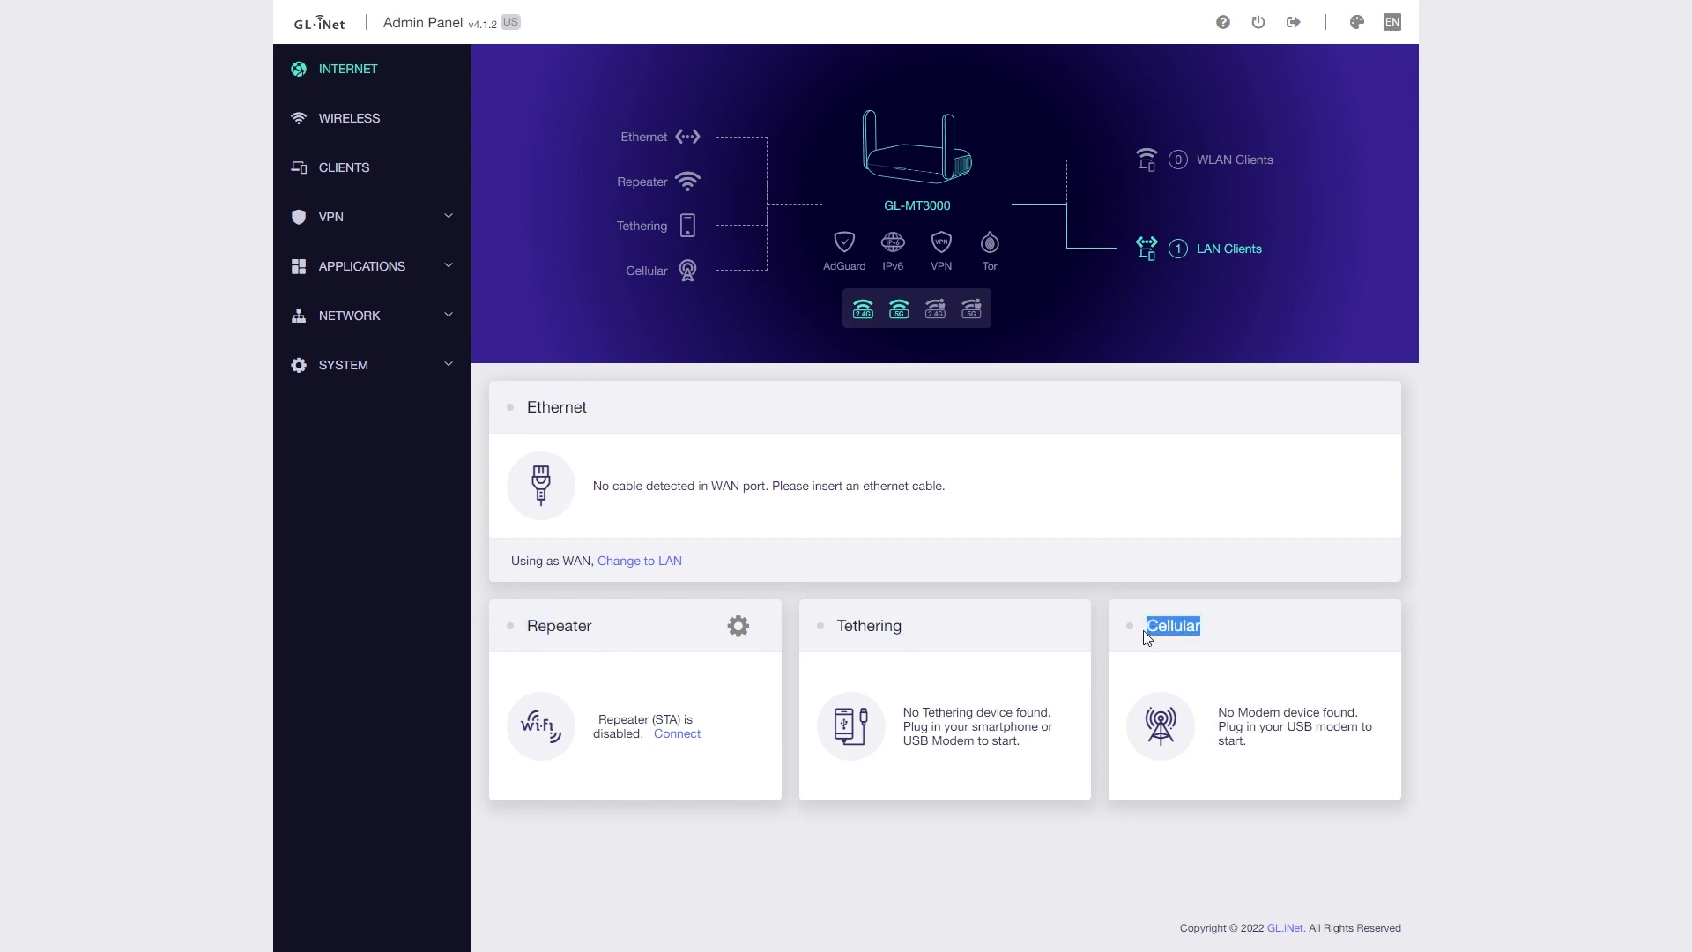
click(1319, 616)
click(360, 124)
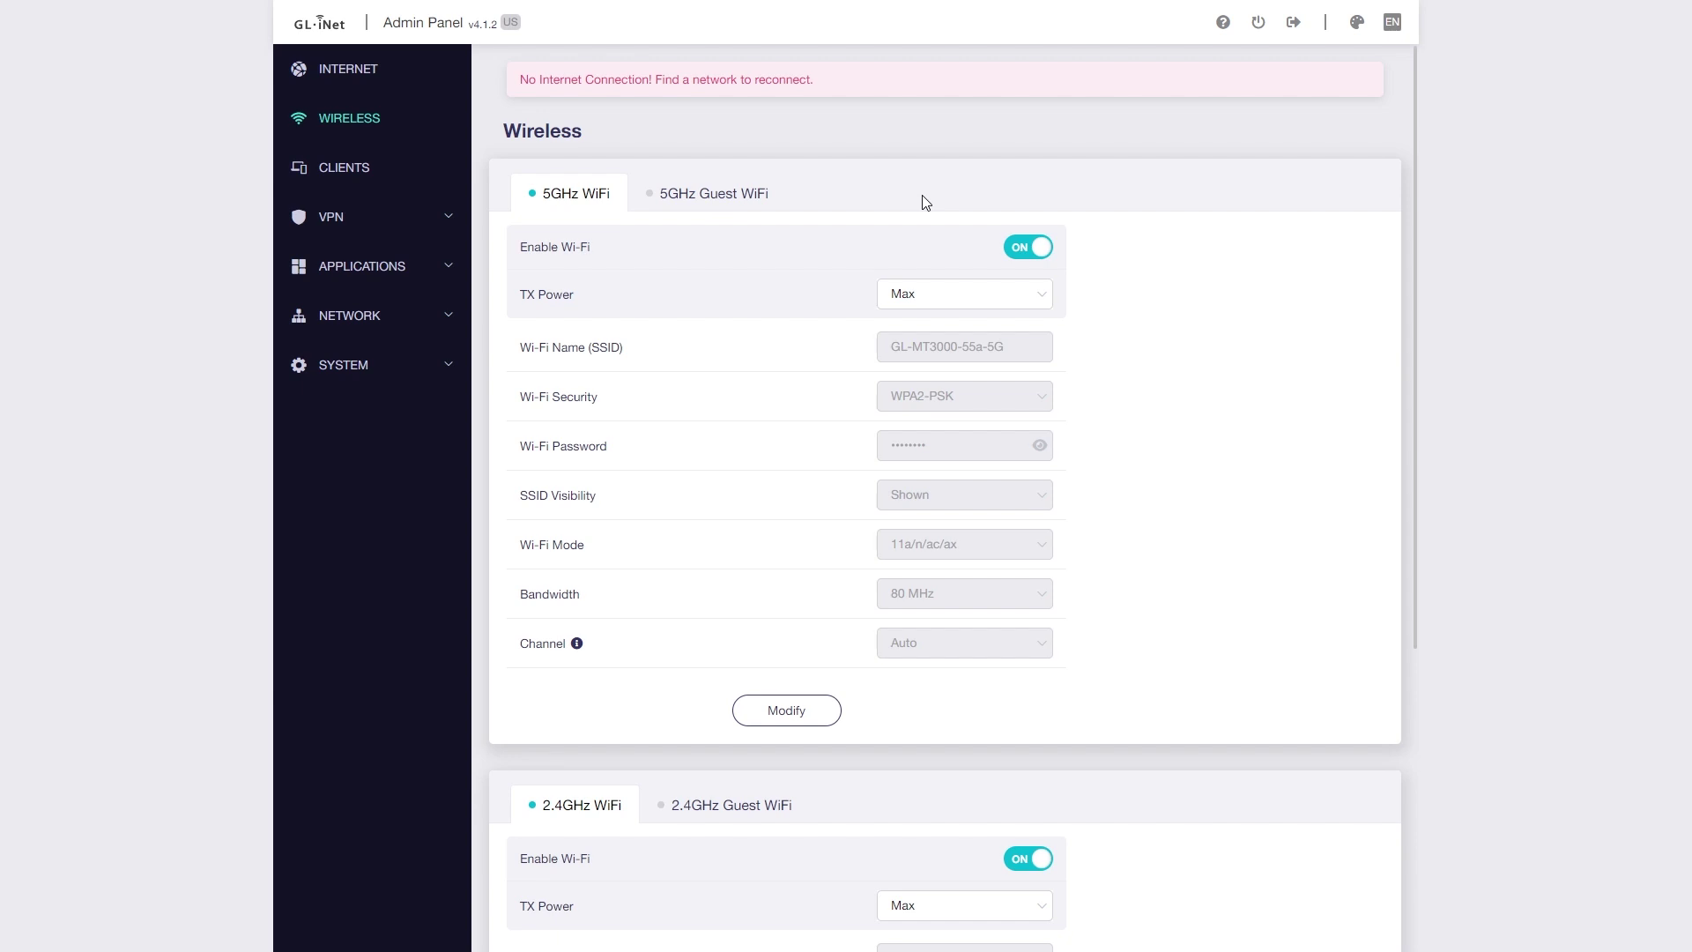
- View the Clients list, the VPN Dashboard's client types, and the Tor page
click(350, 172)
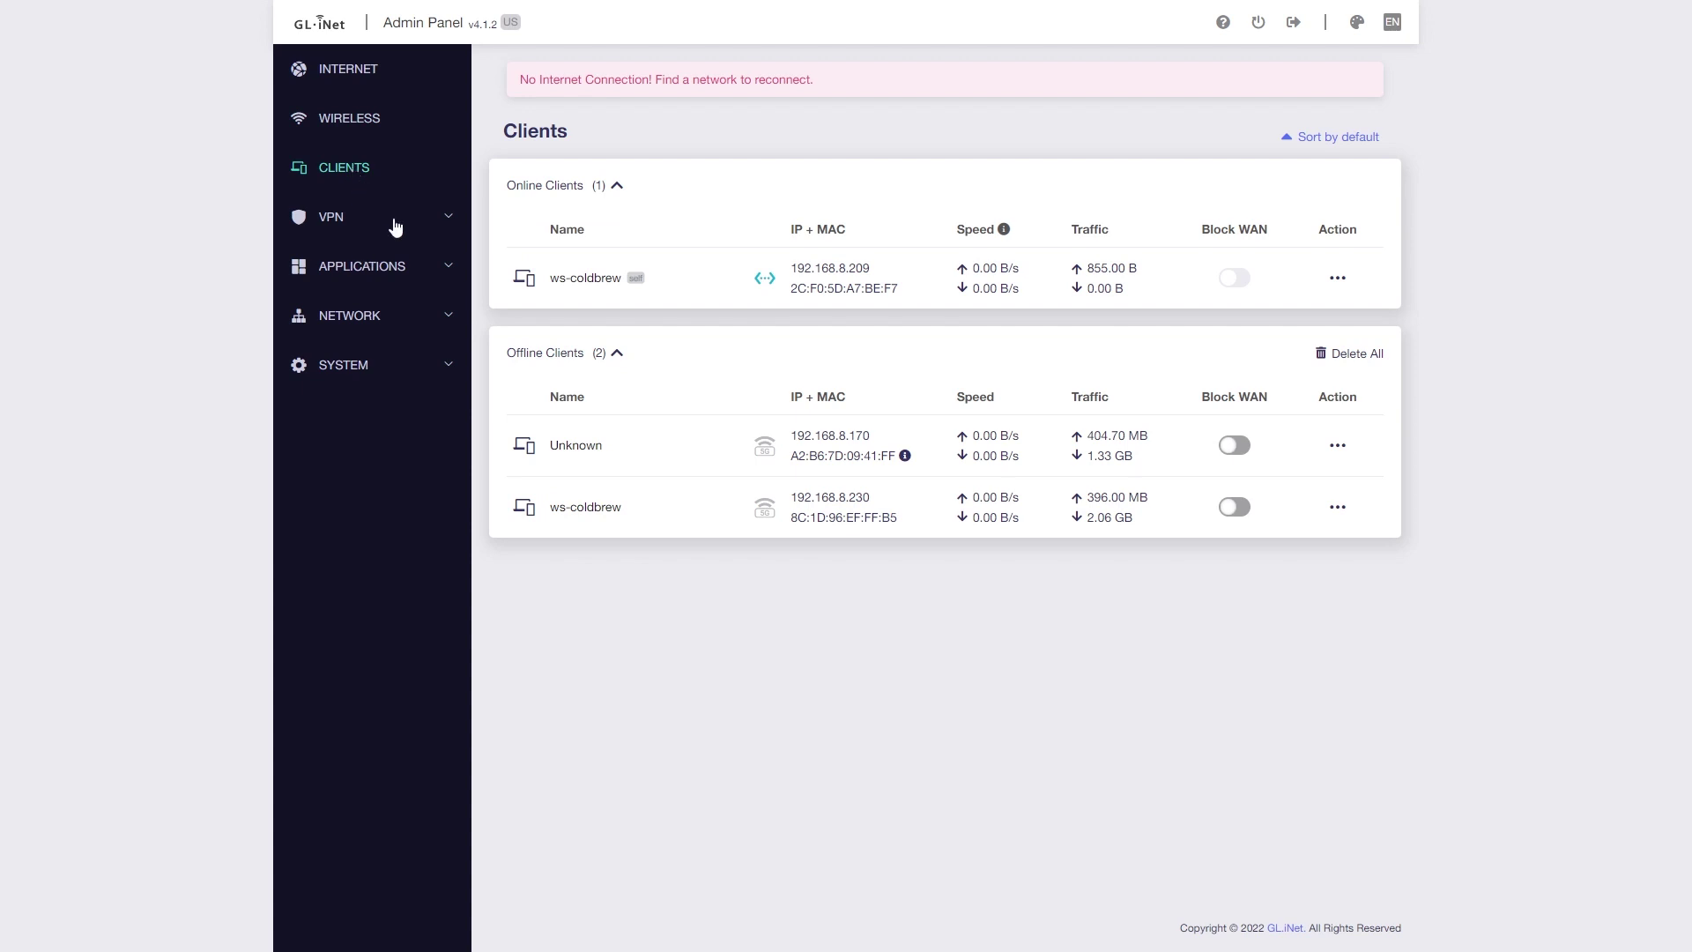
click(392, 220)
click(379, 264)
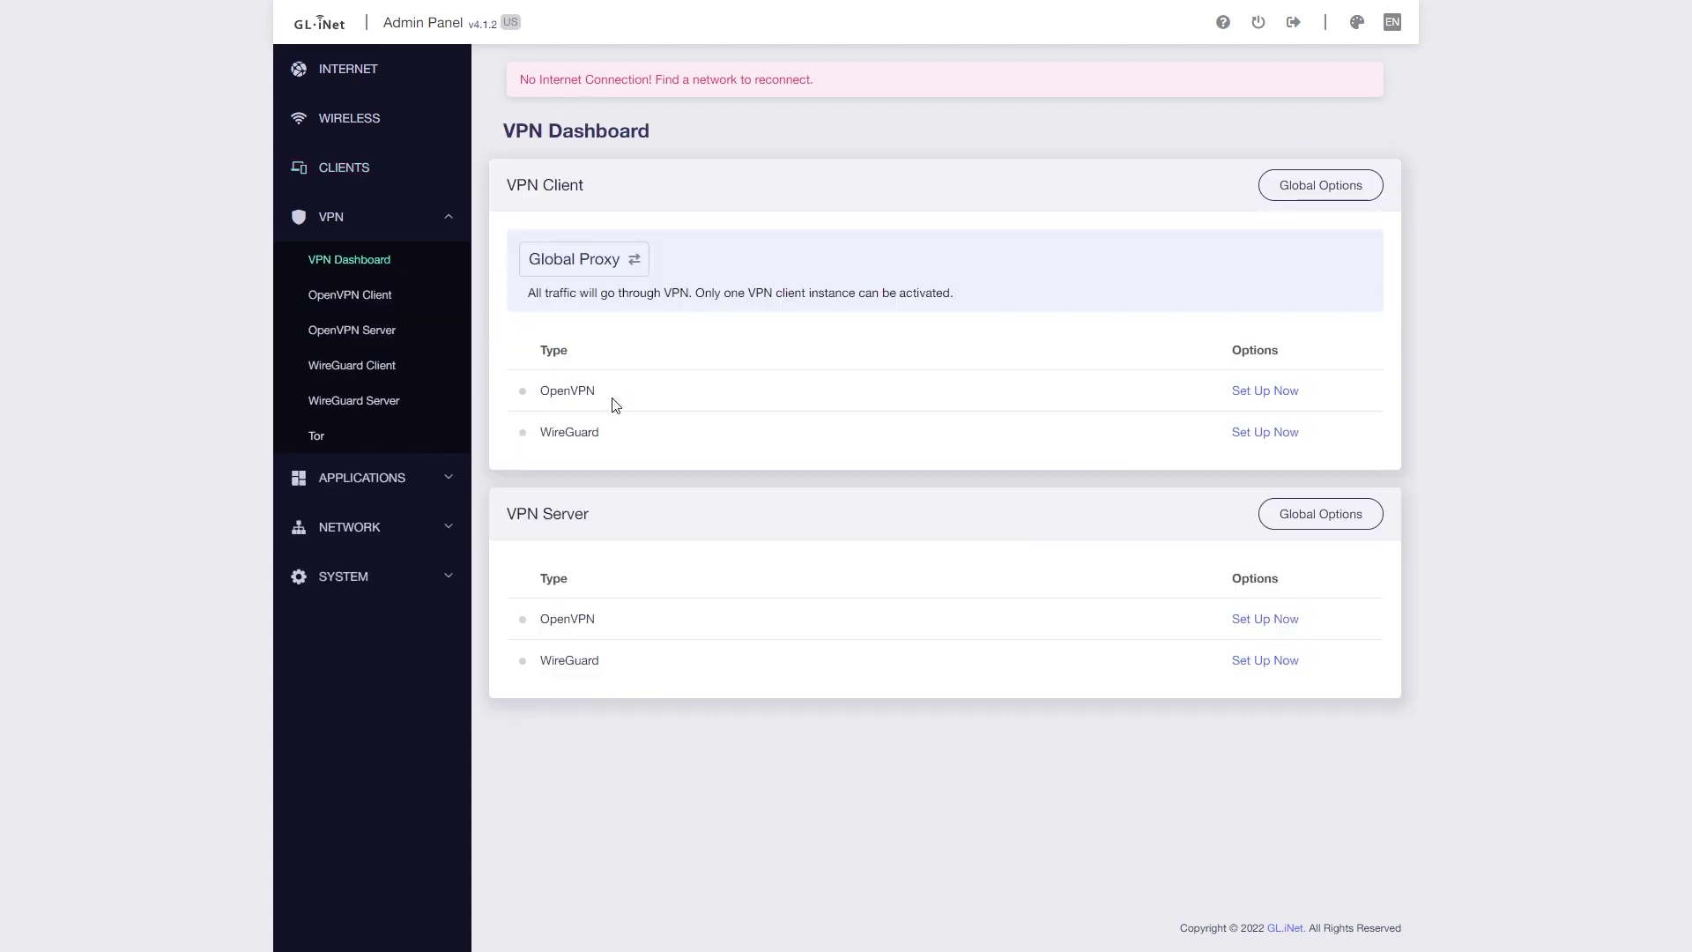
drag(615, 396, 545, 432)
click(680, 449)
click(388, 435)
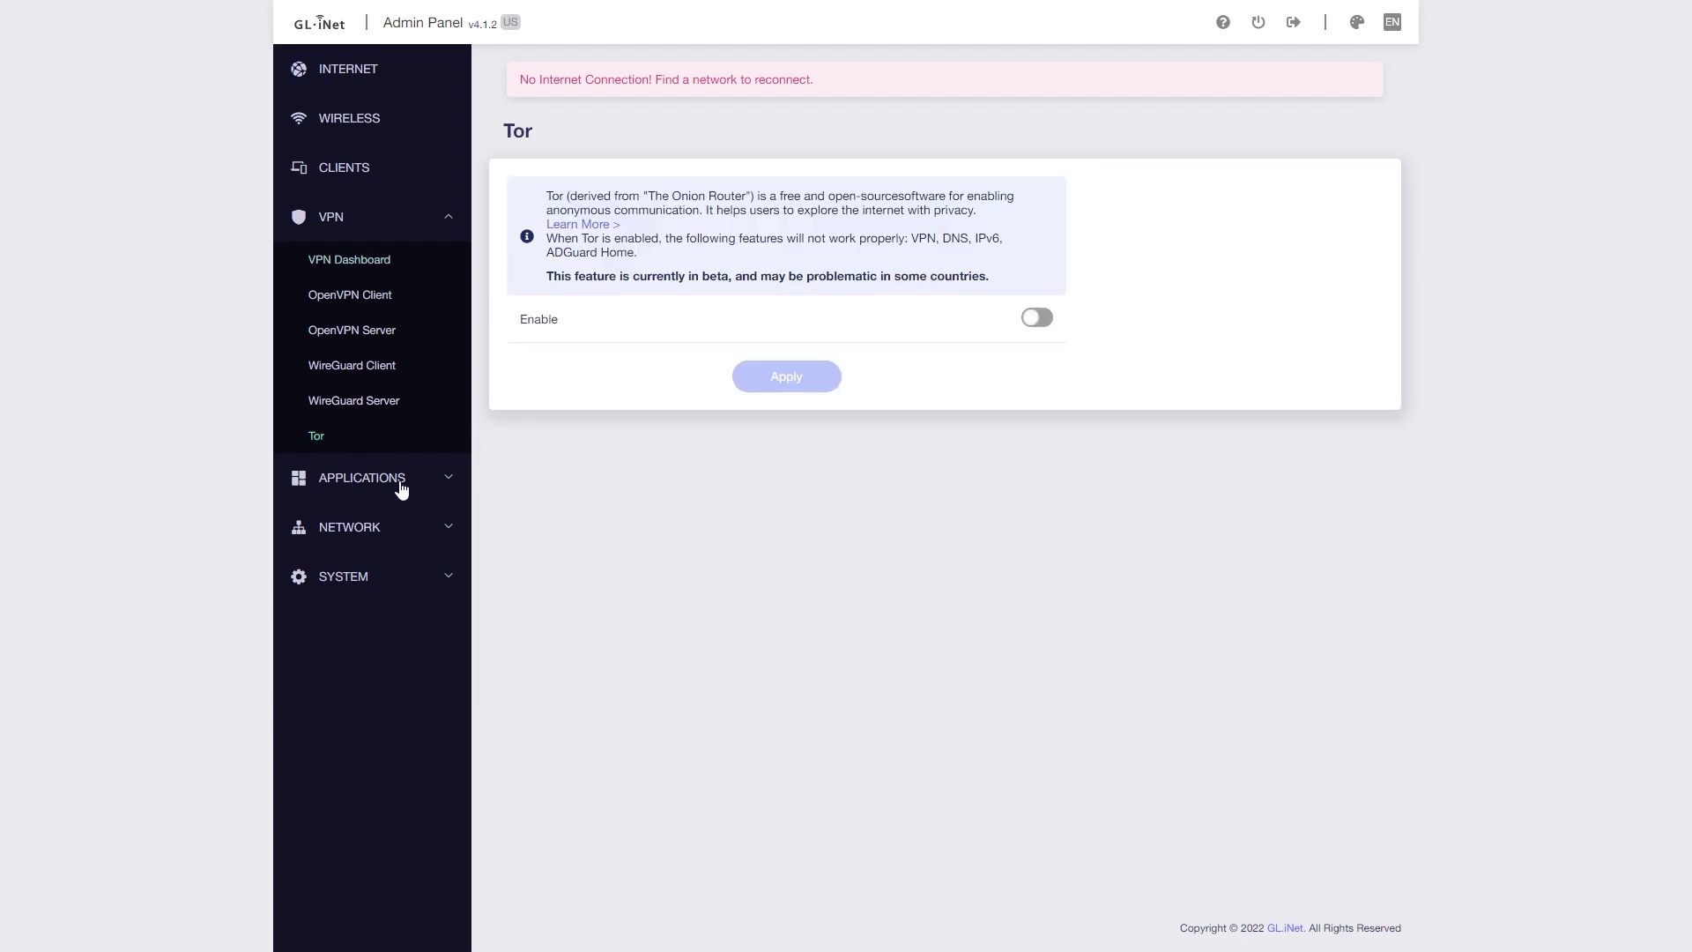
- Browse the Dynamic DNS, GoodCloud, Network Storage and AdGuard Home application pages
click(398, 483)
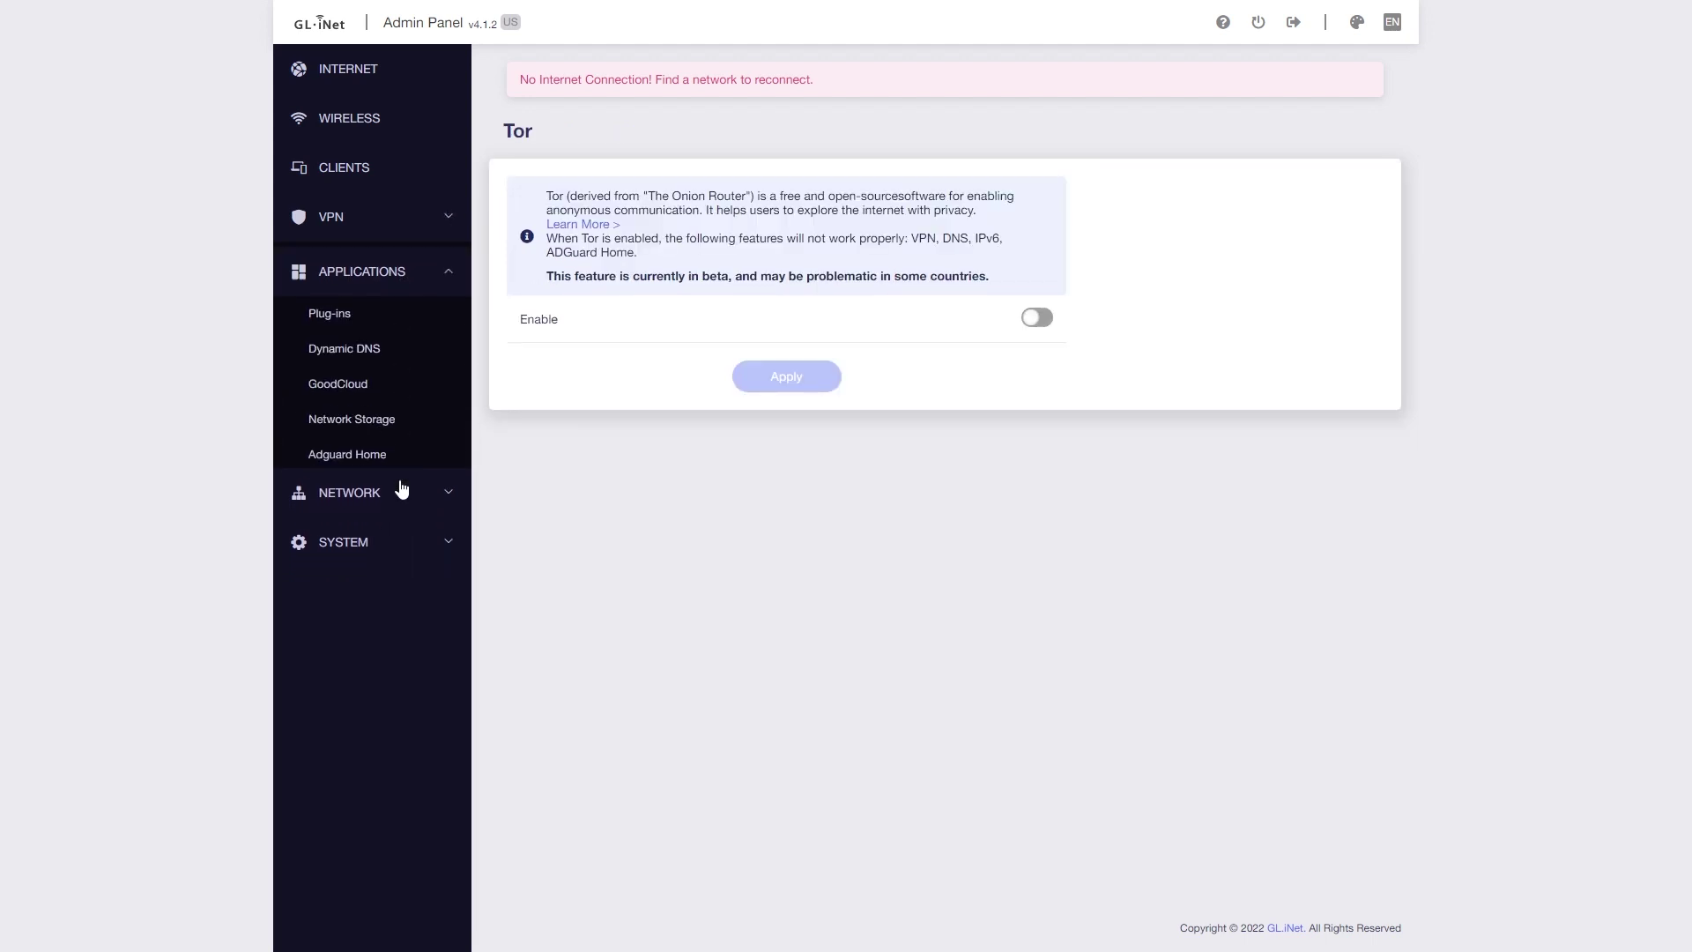
click(348, 356)
click(336, 387)
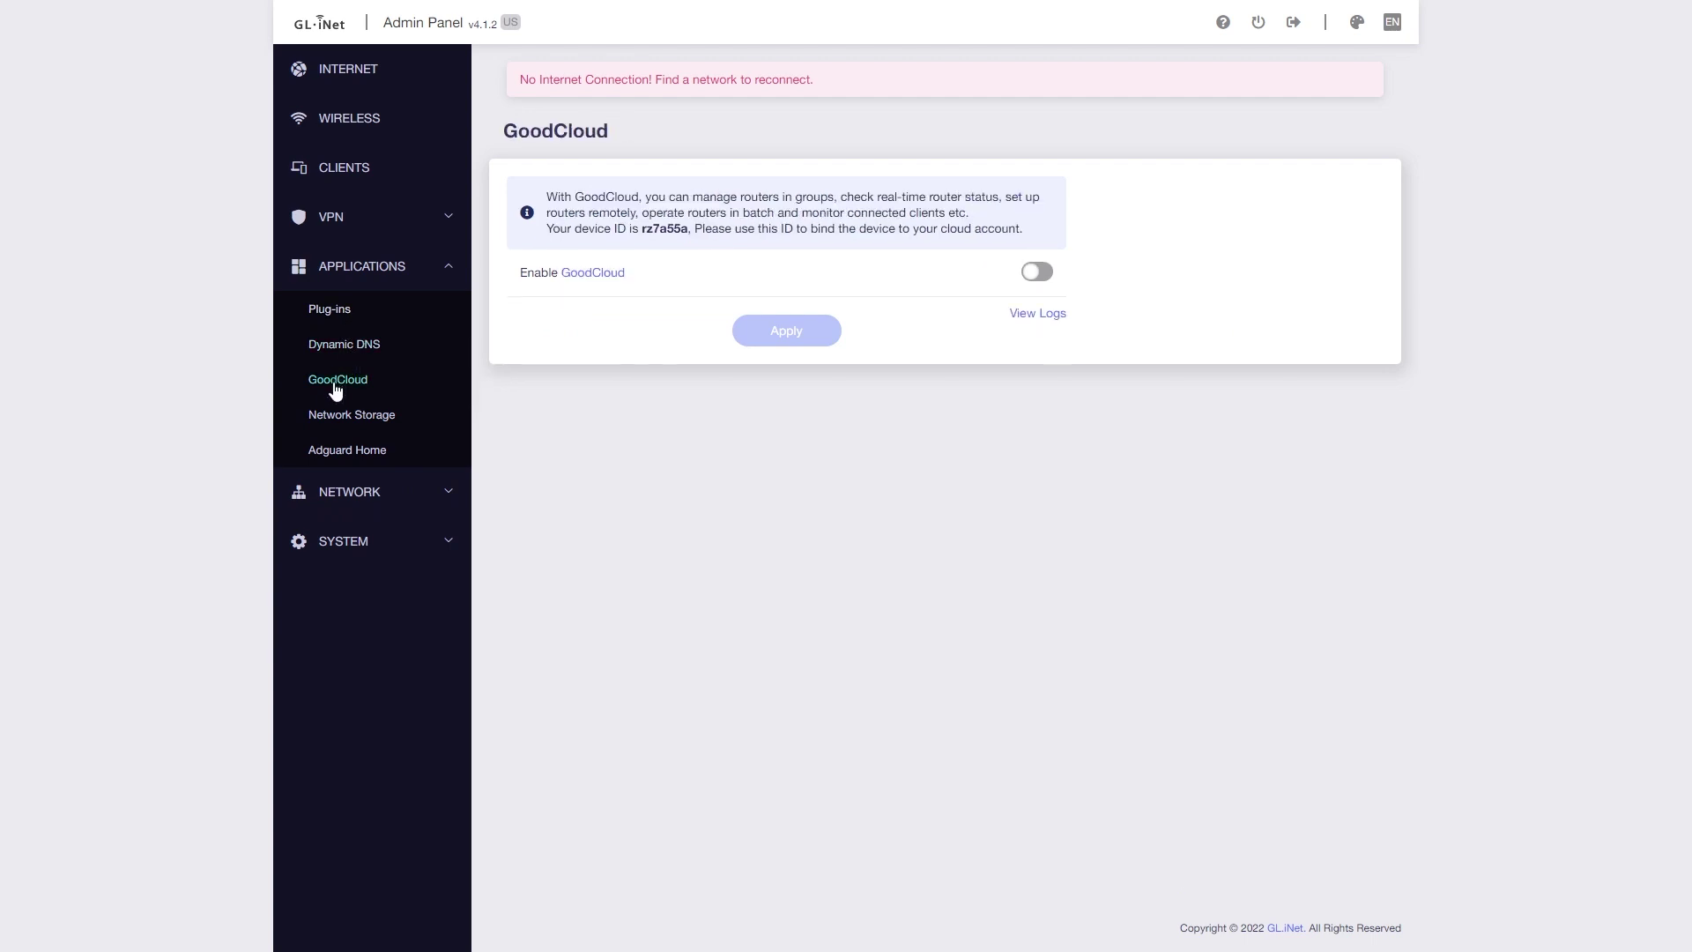
click(333, 423)
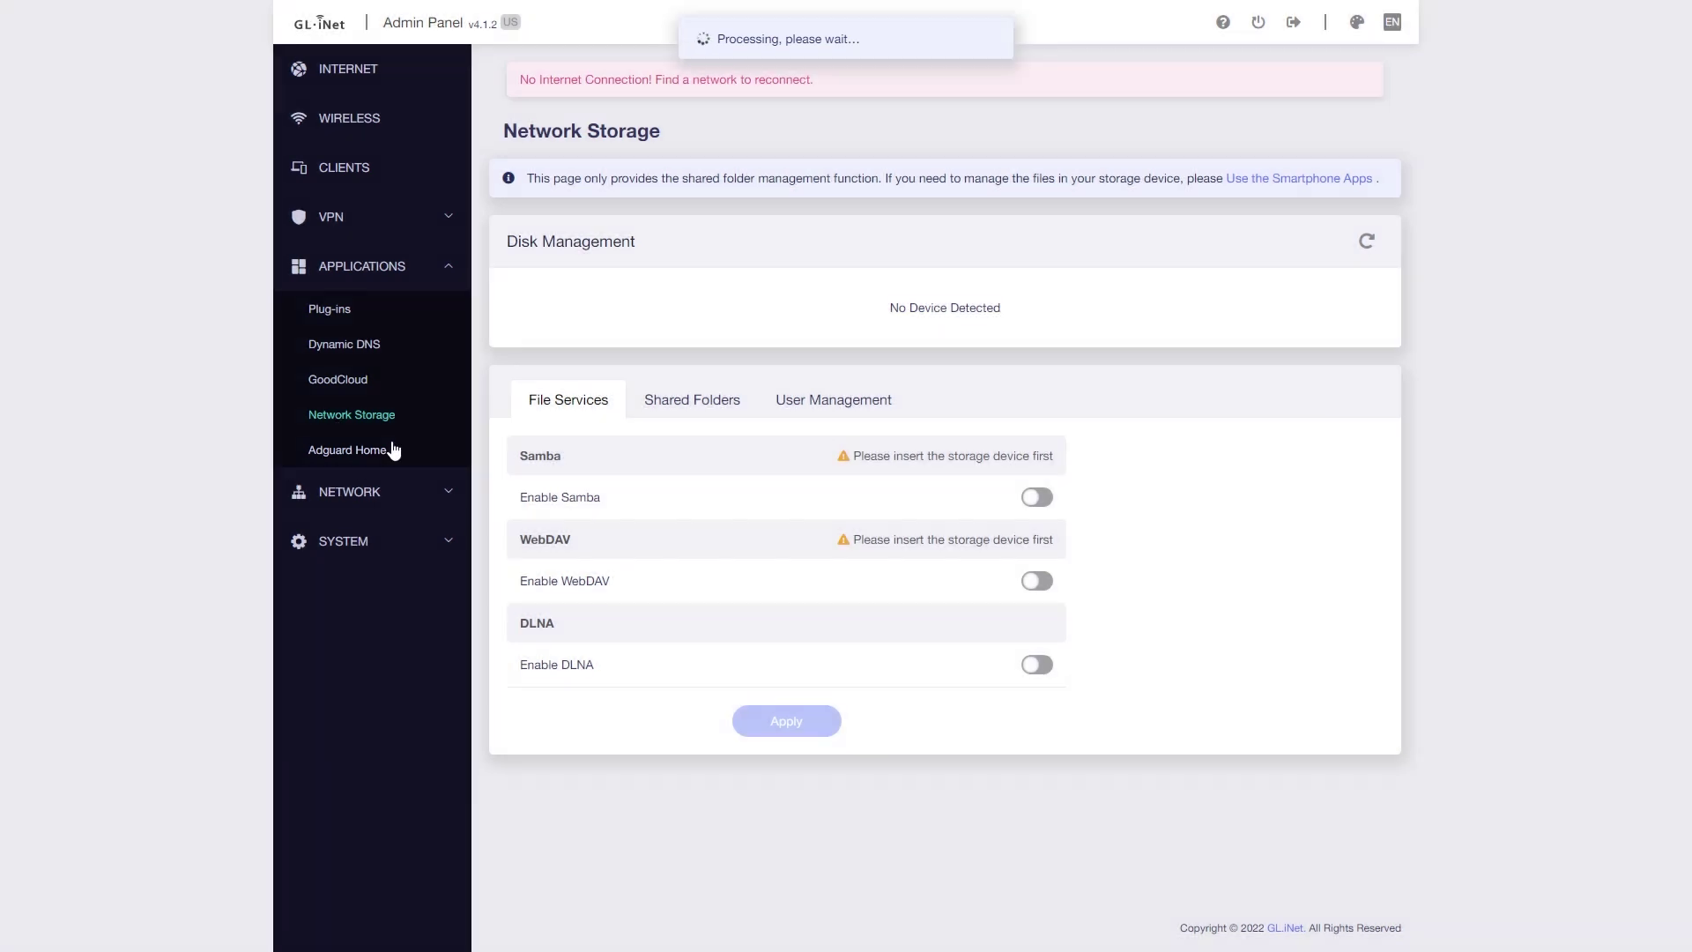
click(392, 445)
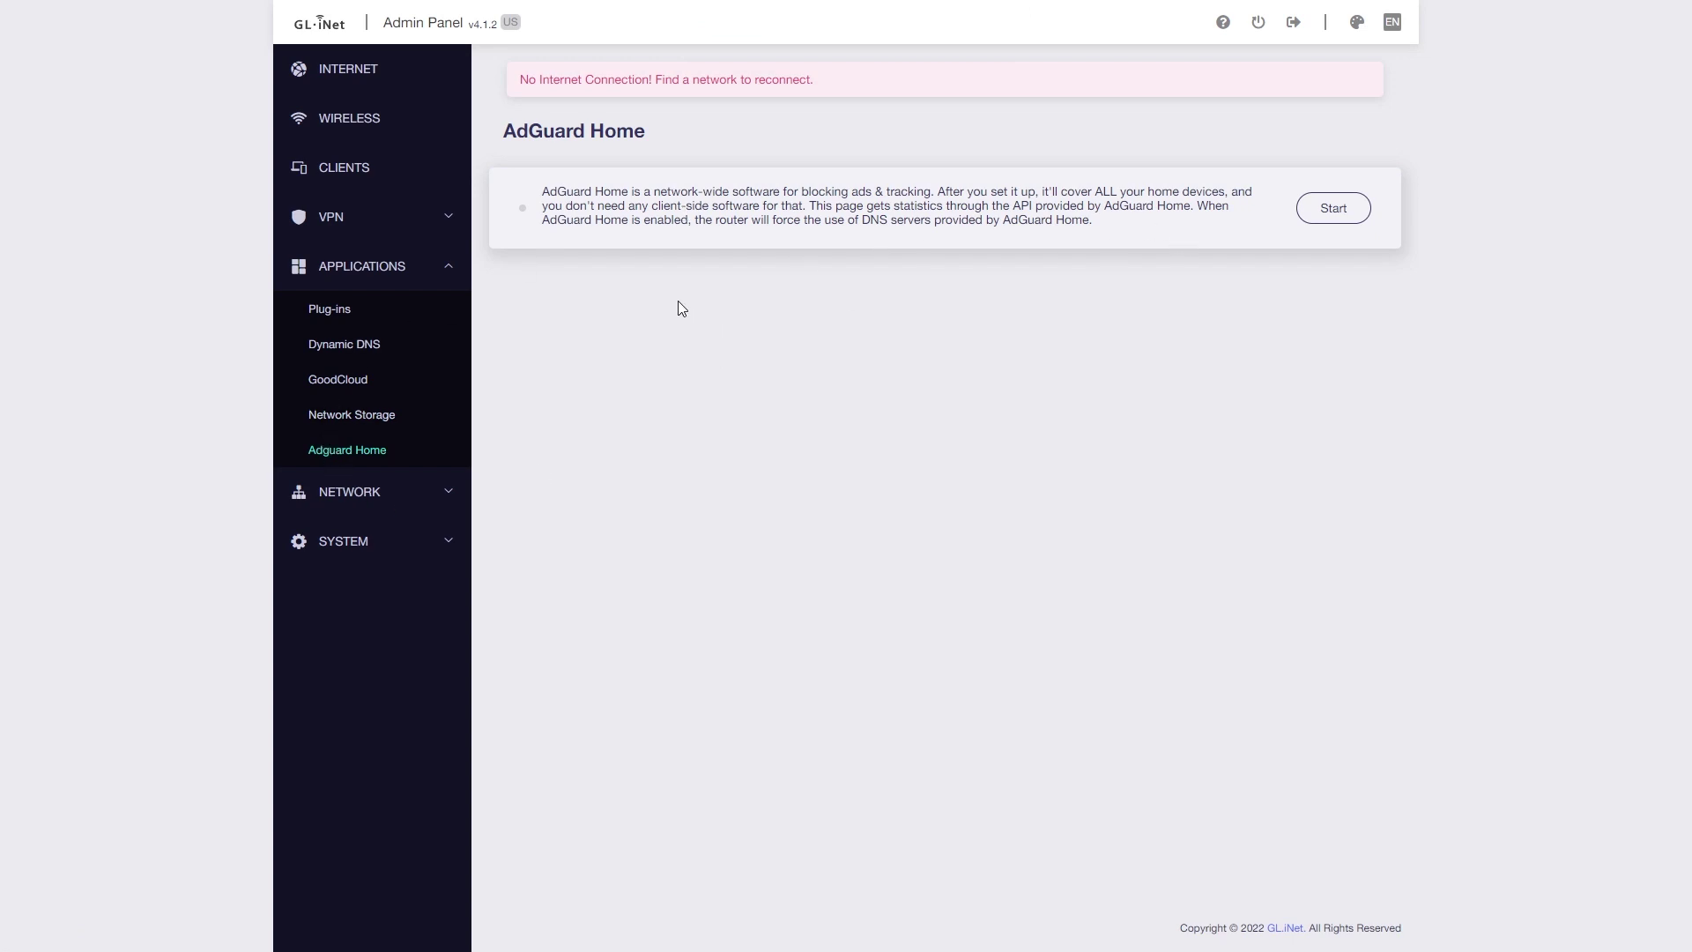
click(389, 495)
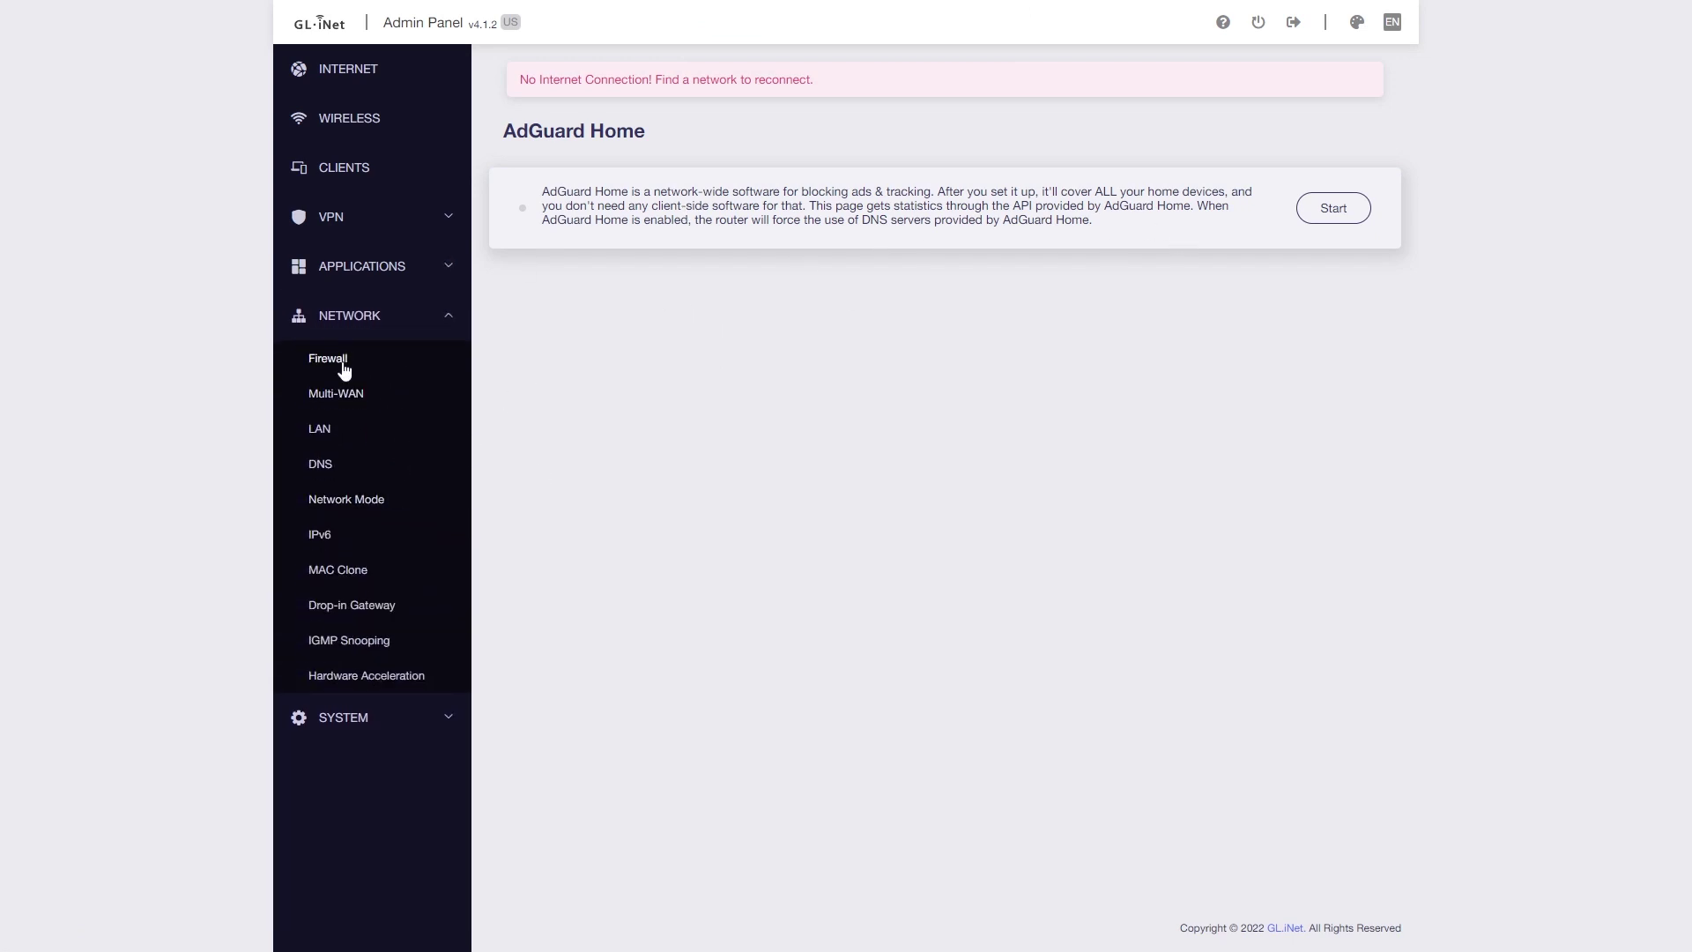
- View the Firewall page's open ports and DMZ settings
click(346, 368)
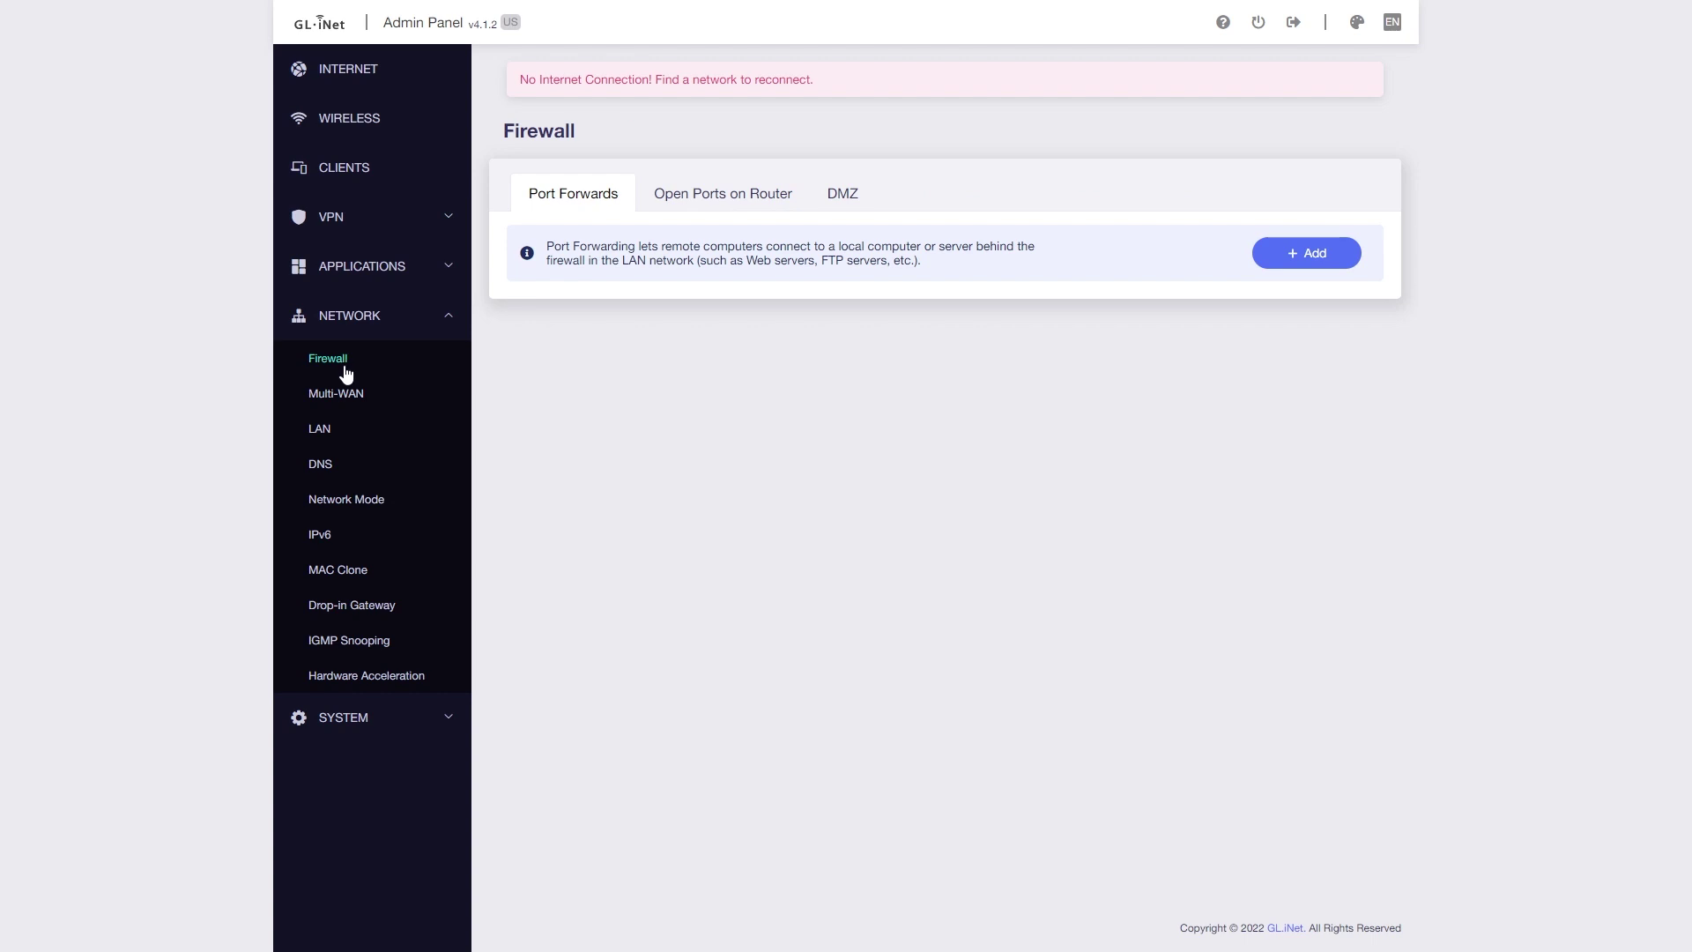
click(693, 203)
click(847, 198)
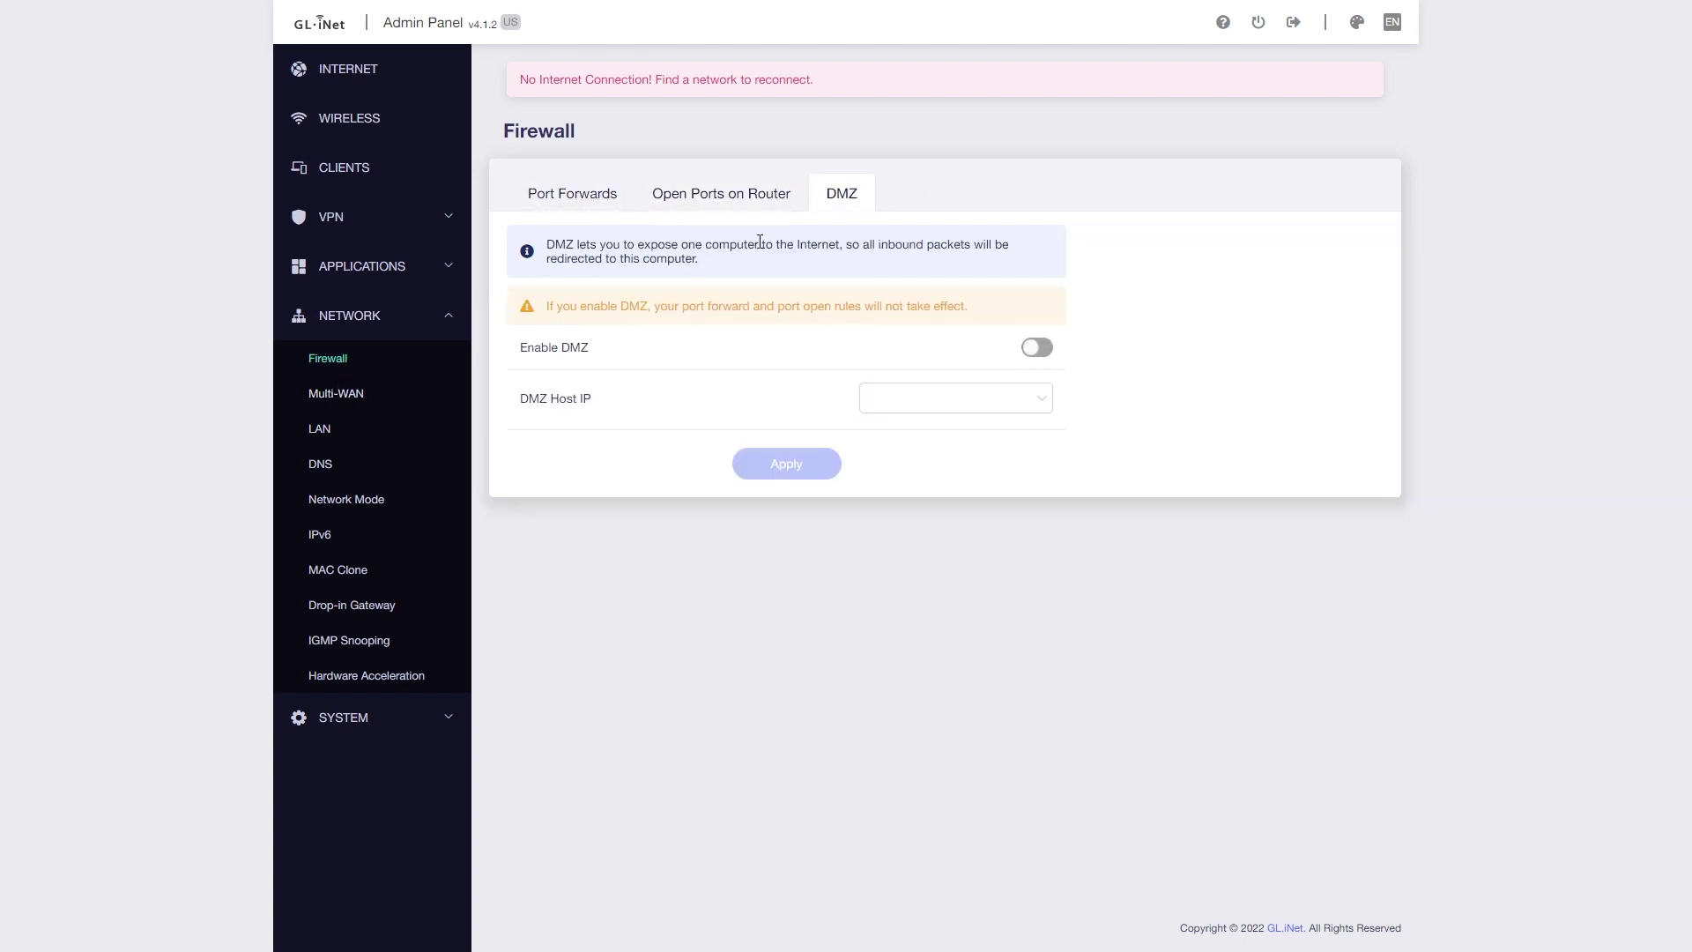
- Try Multi-WAN Load Balance with Ethernet ratio kept at 3, then return to Failover
click(360, 395)
drag(503, 131, 569, 131)
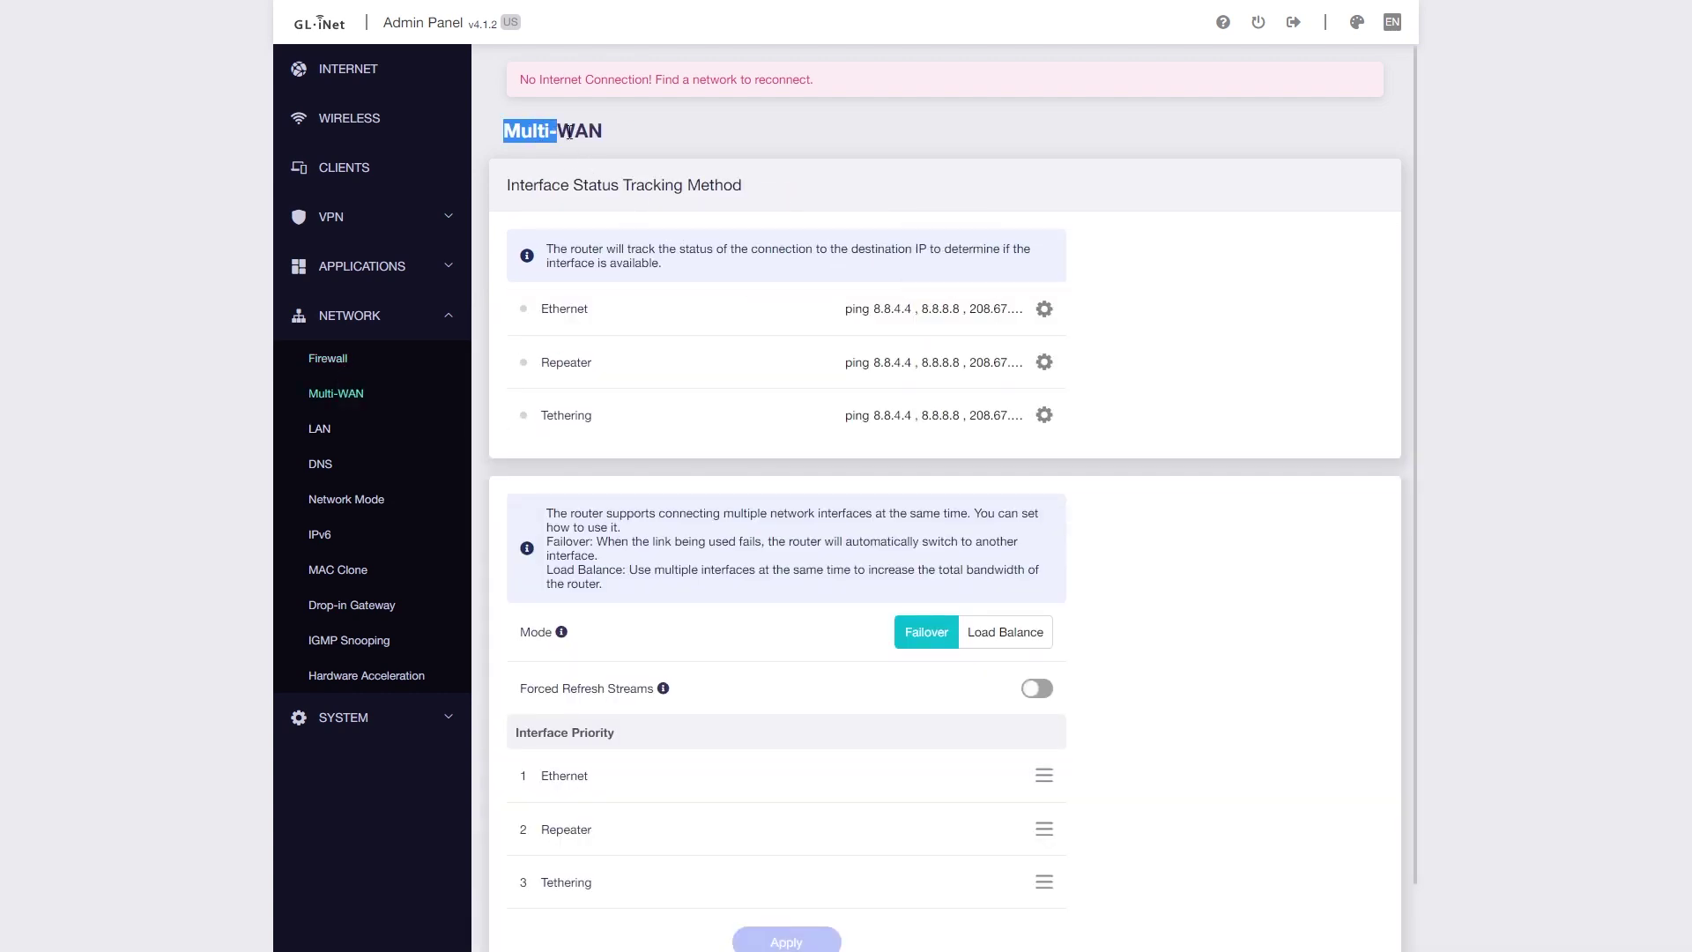
click(735, 141)
click(974, 638)
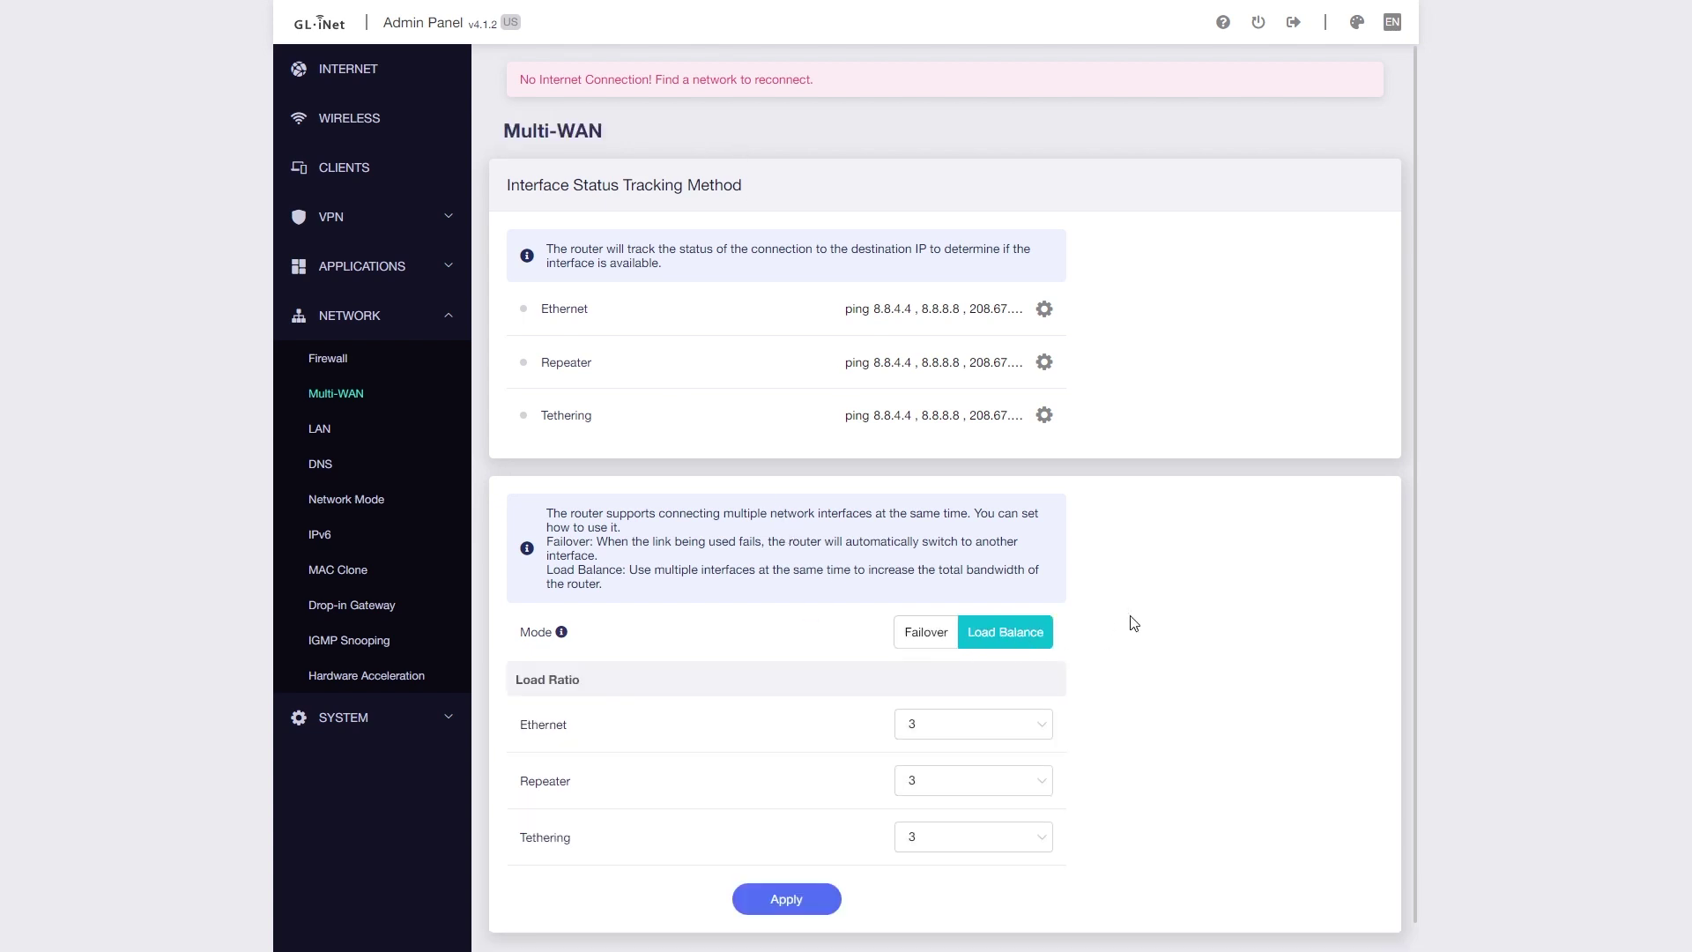
click(962, 726)
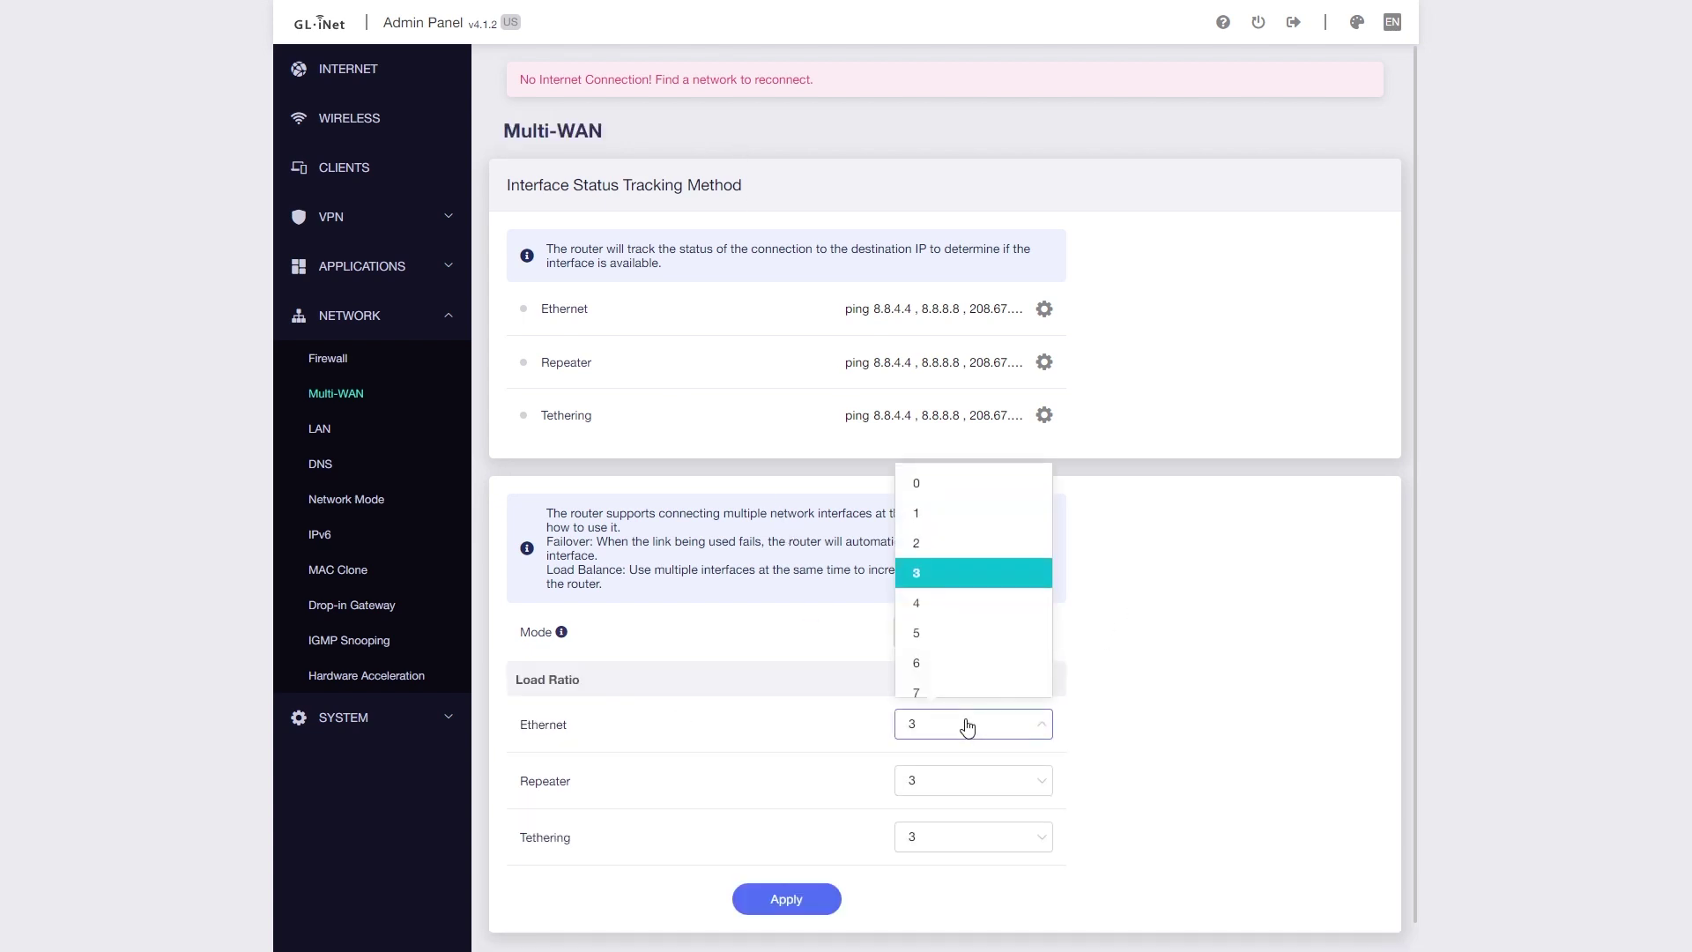
click(1181, 671)
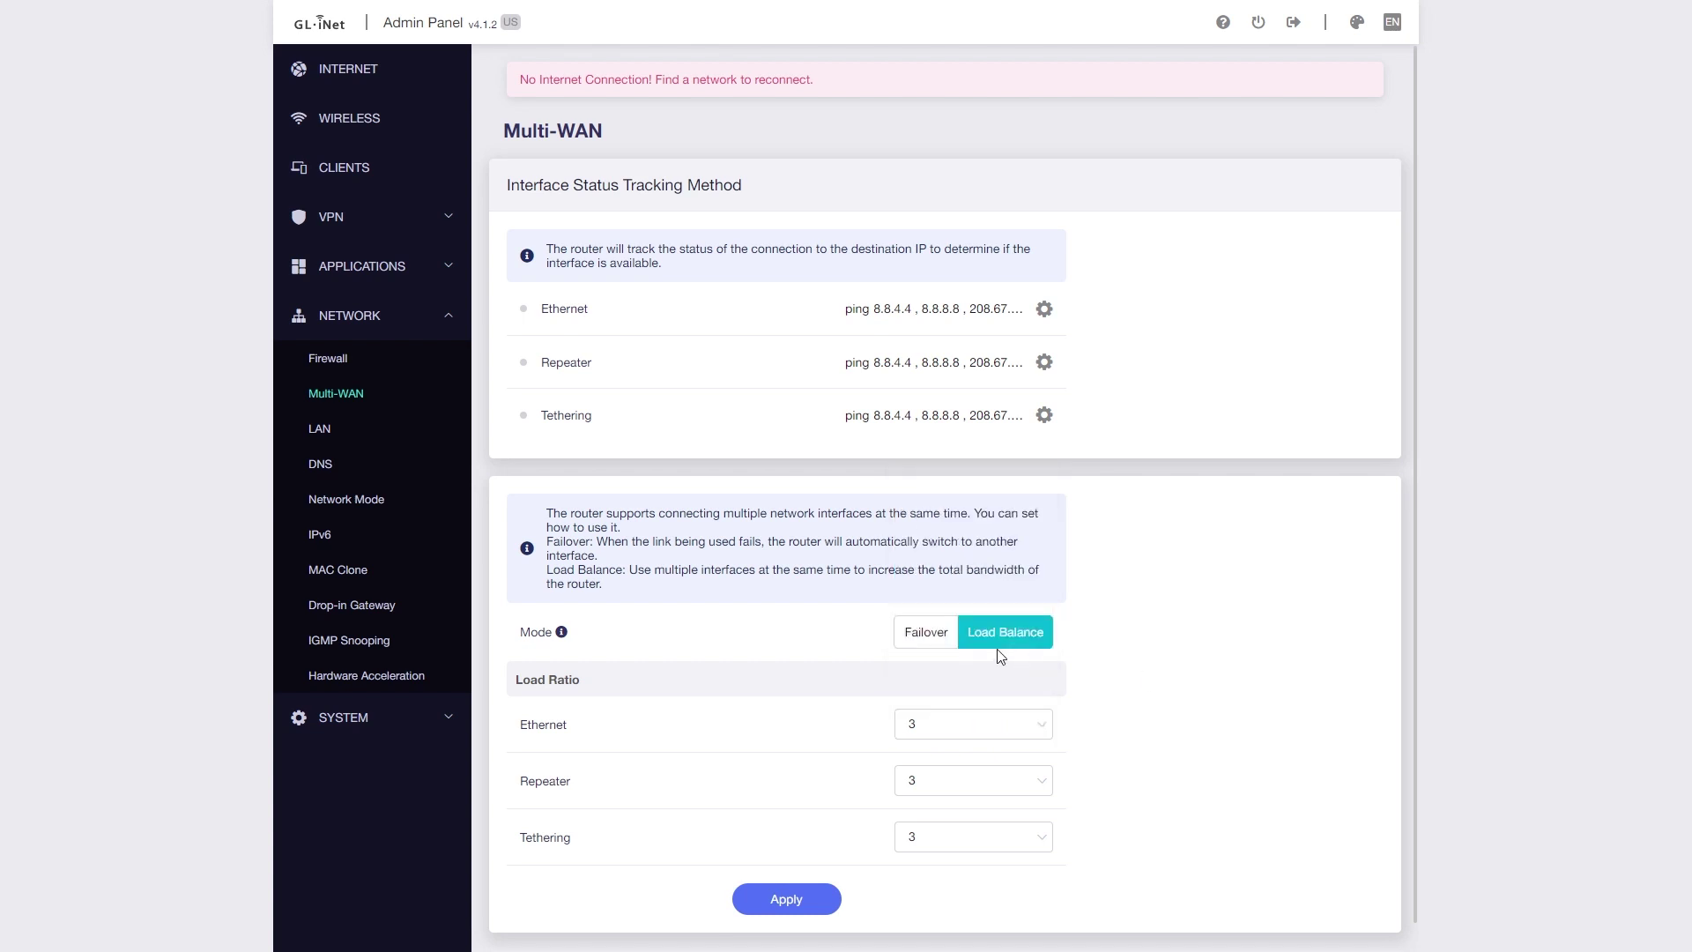
click(932, 635)
- Browse the LAN, DNS, Network Mode, IPv6, MAC Clone, Drop-in Gateway, IGMP Snooping and Hardware Acceleration pages
click(327, 431)
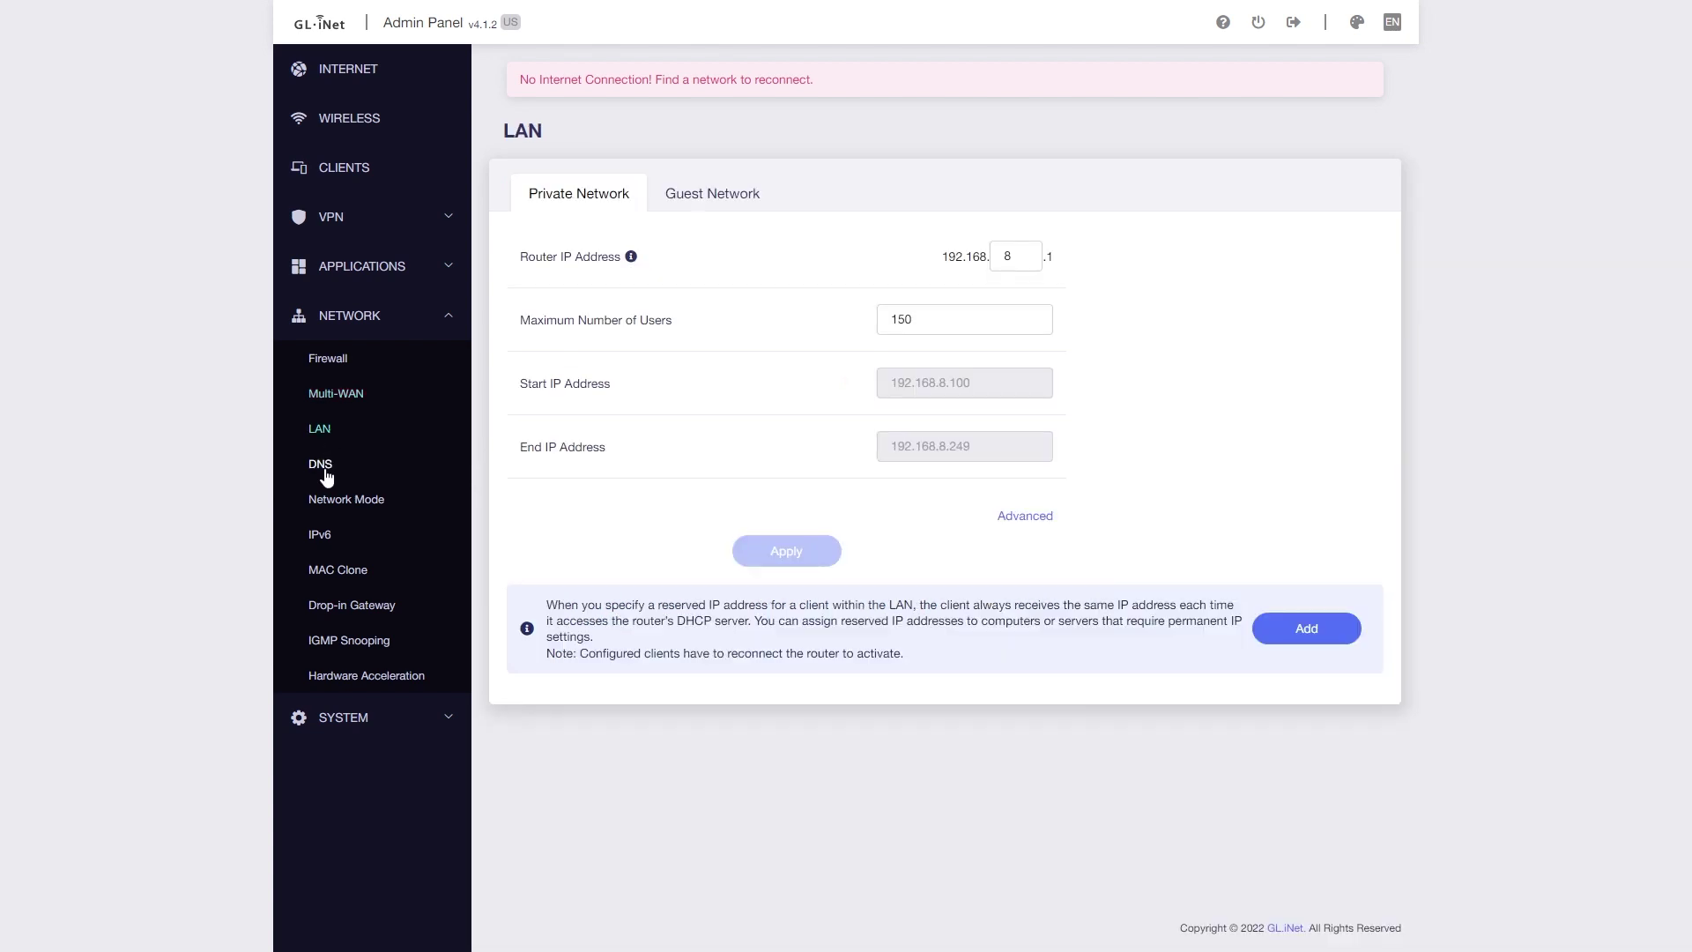
click(321, 462)
click(331, 499)
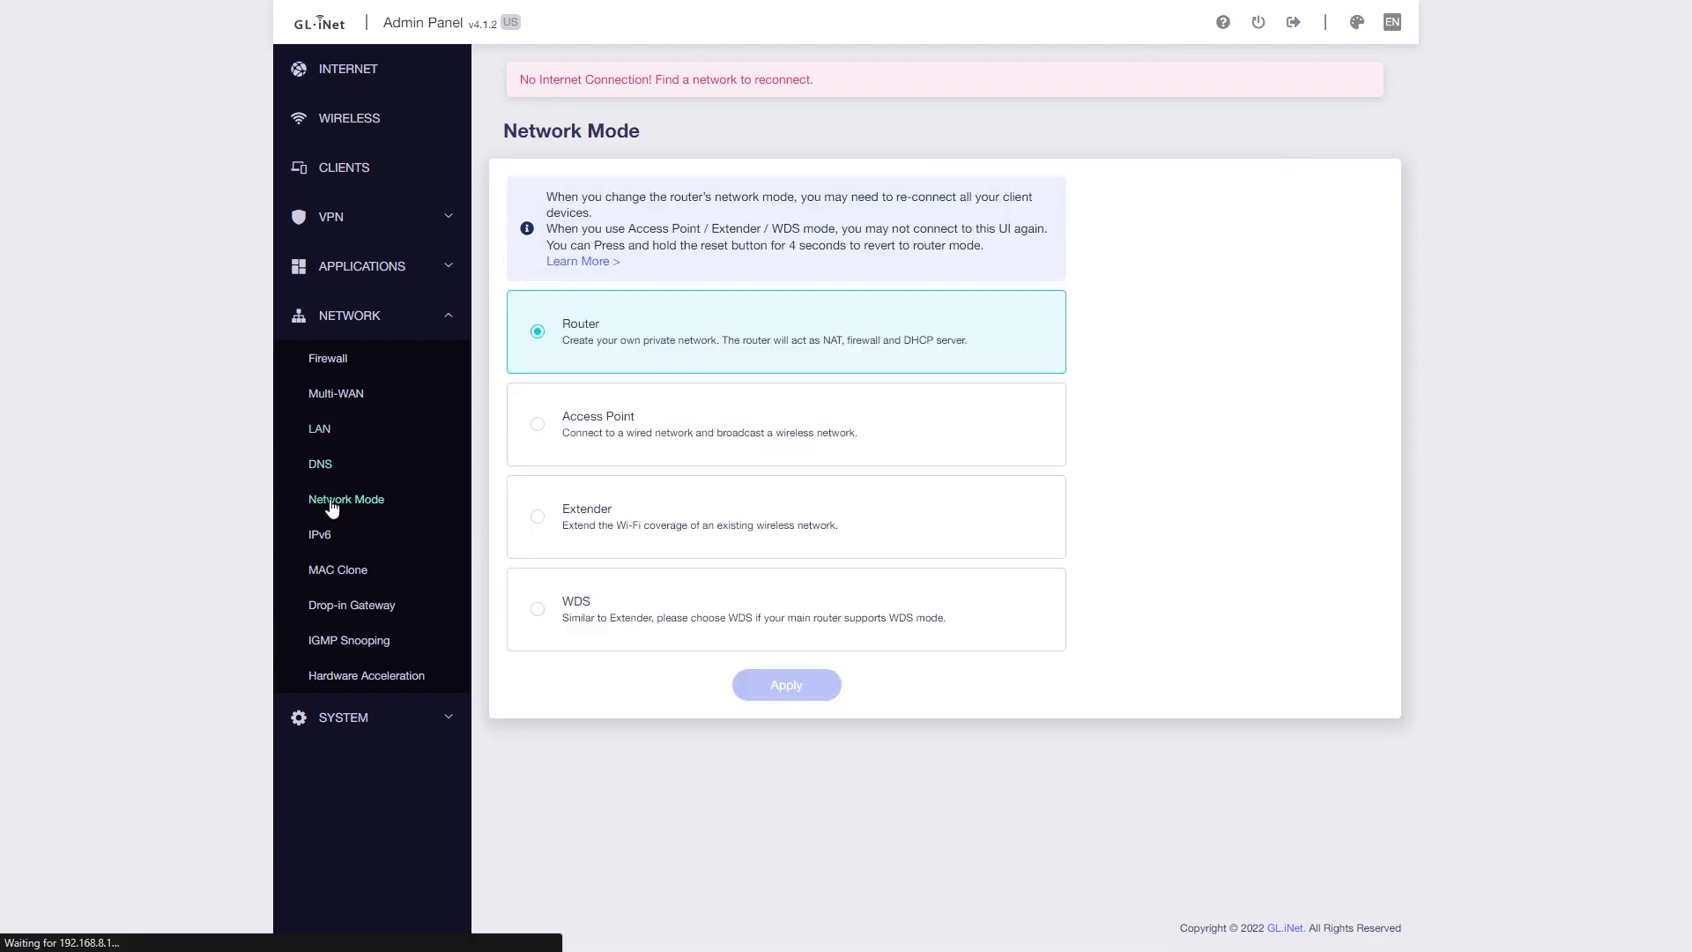
click(332, 534)
click(333, 573)
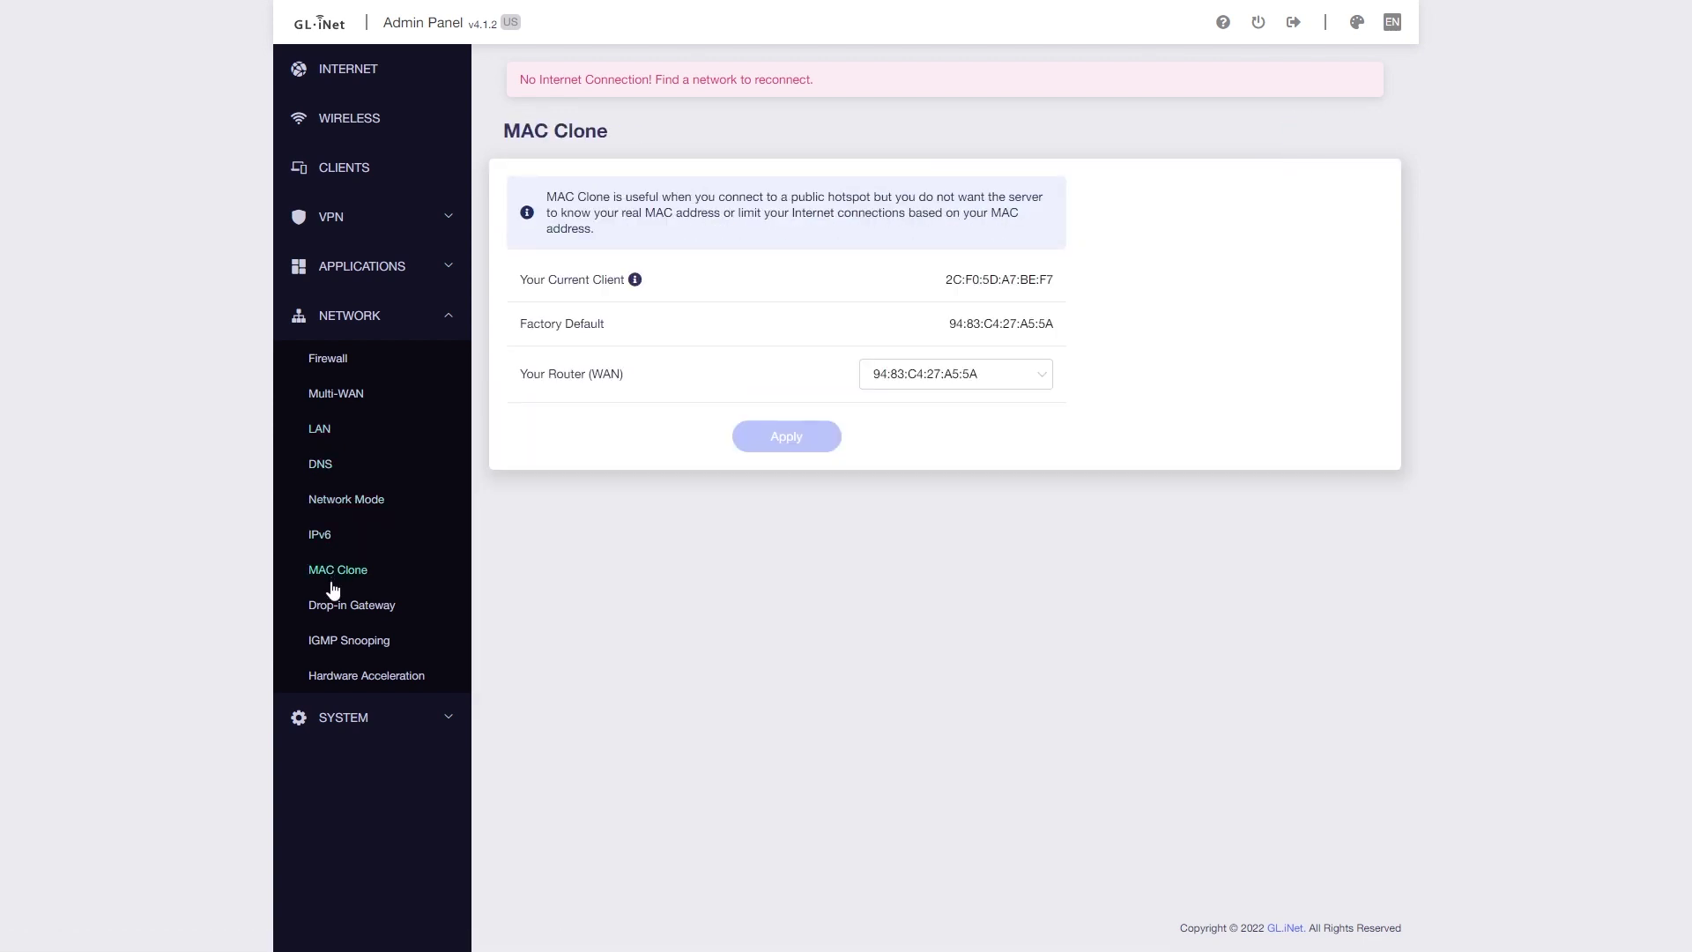
click(326, 612)
click(342, 646)
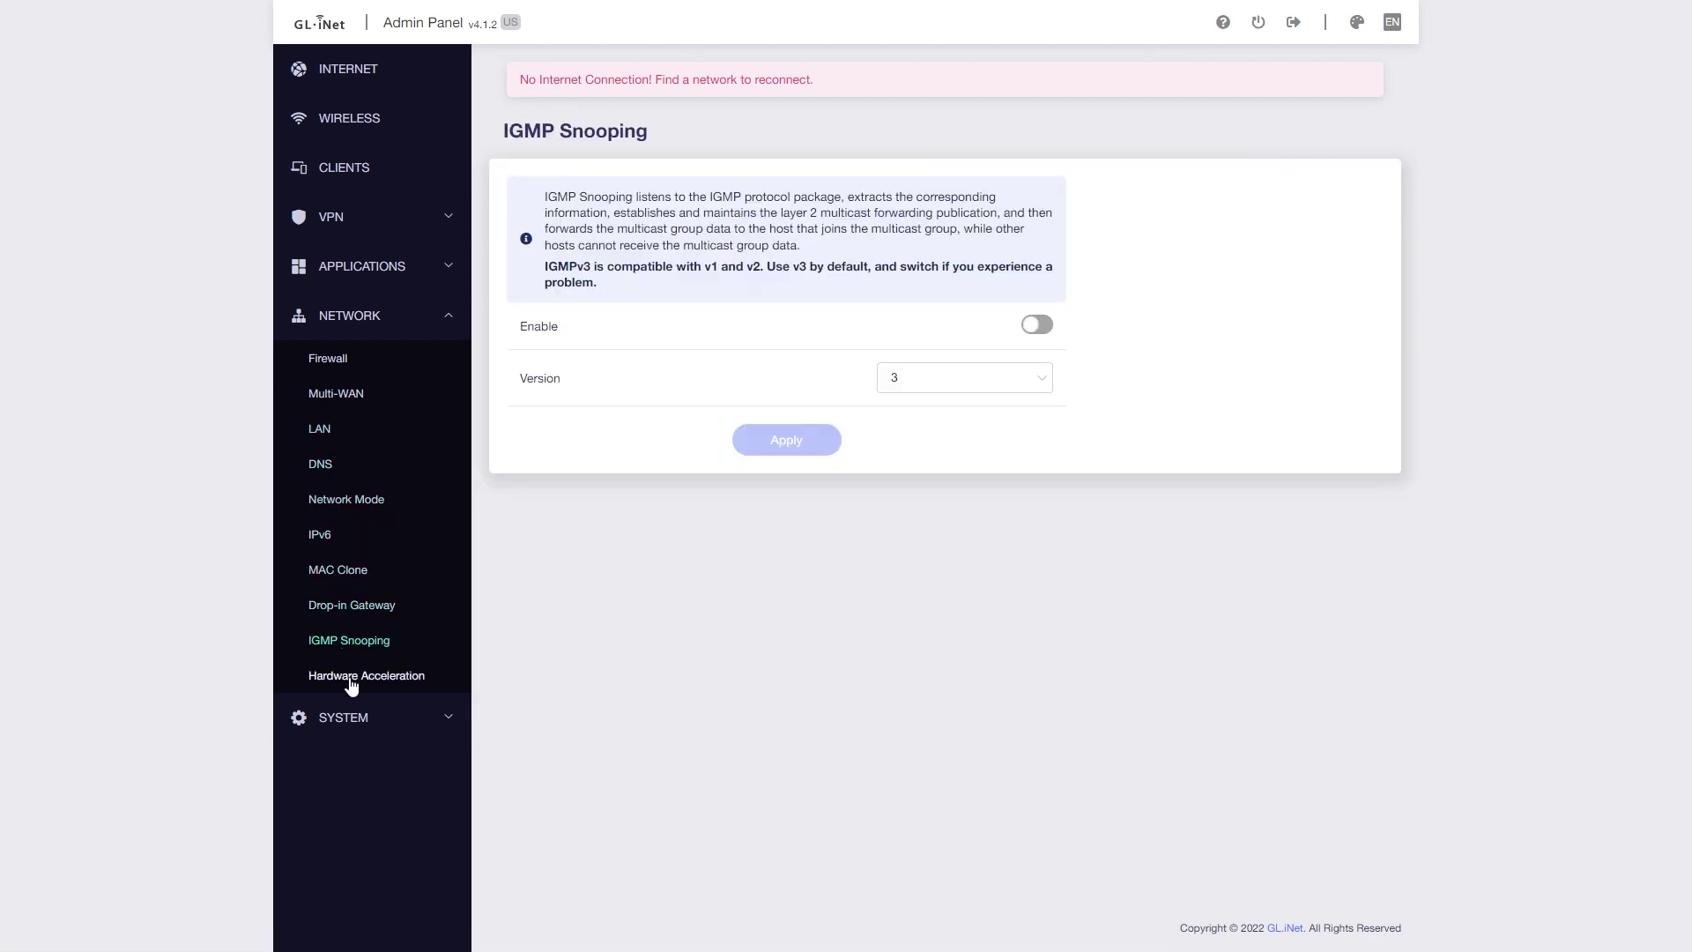
click(351, 680)
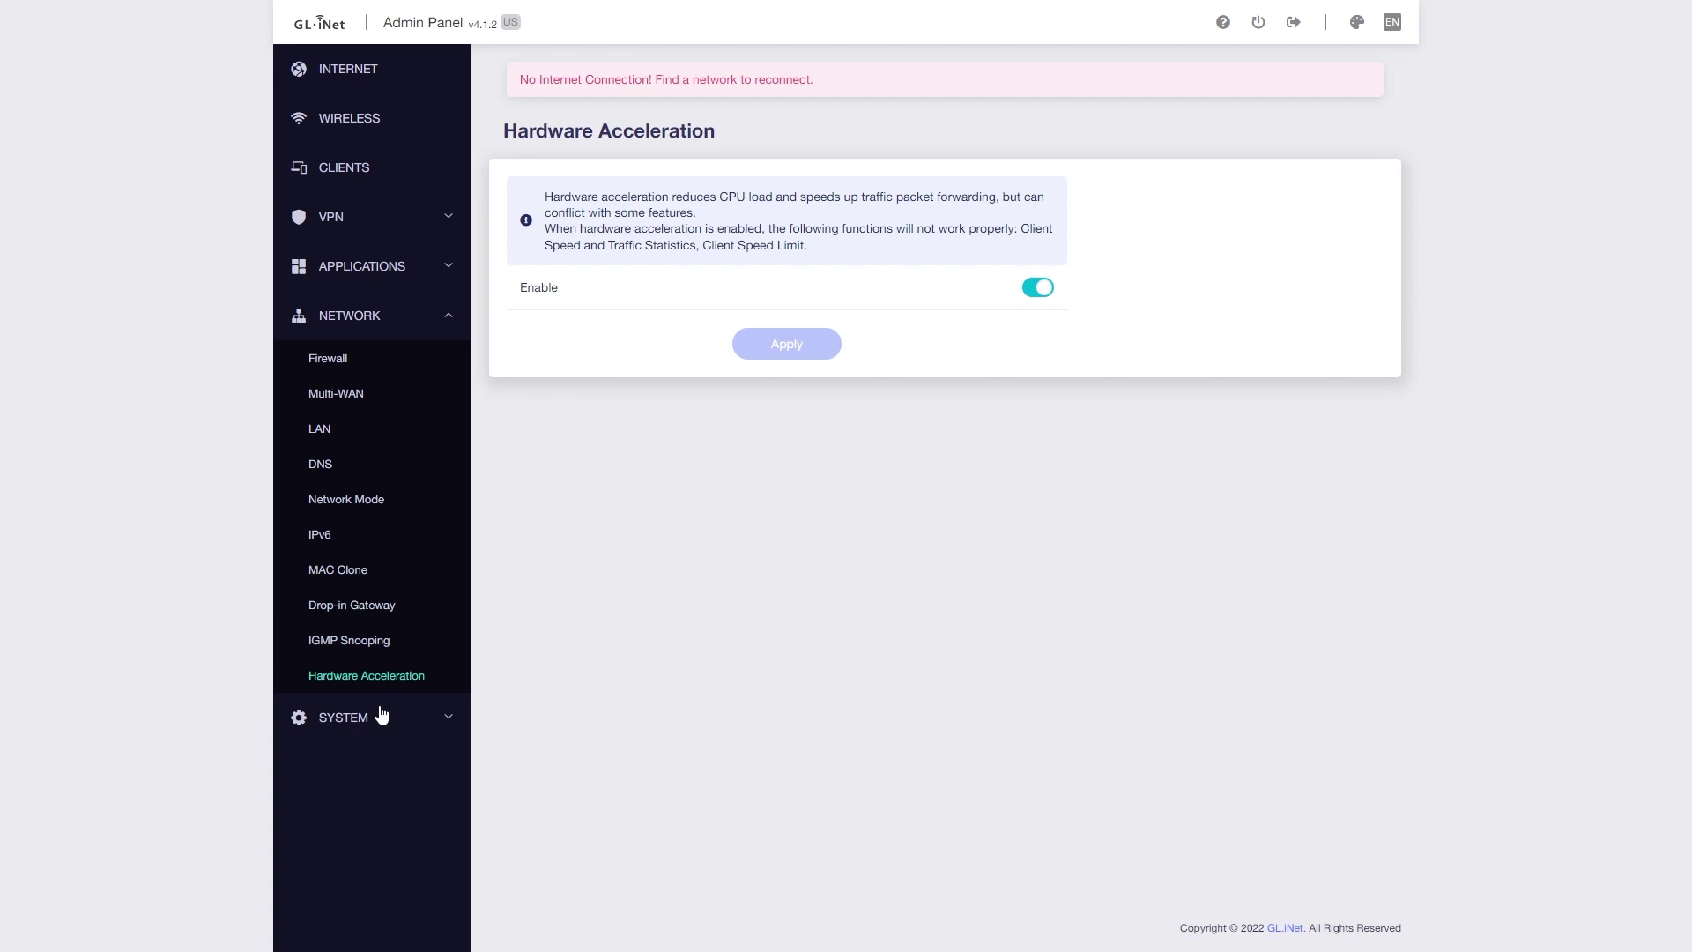
click(345, 729)
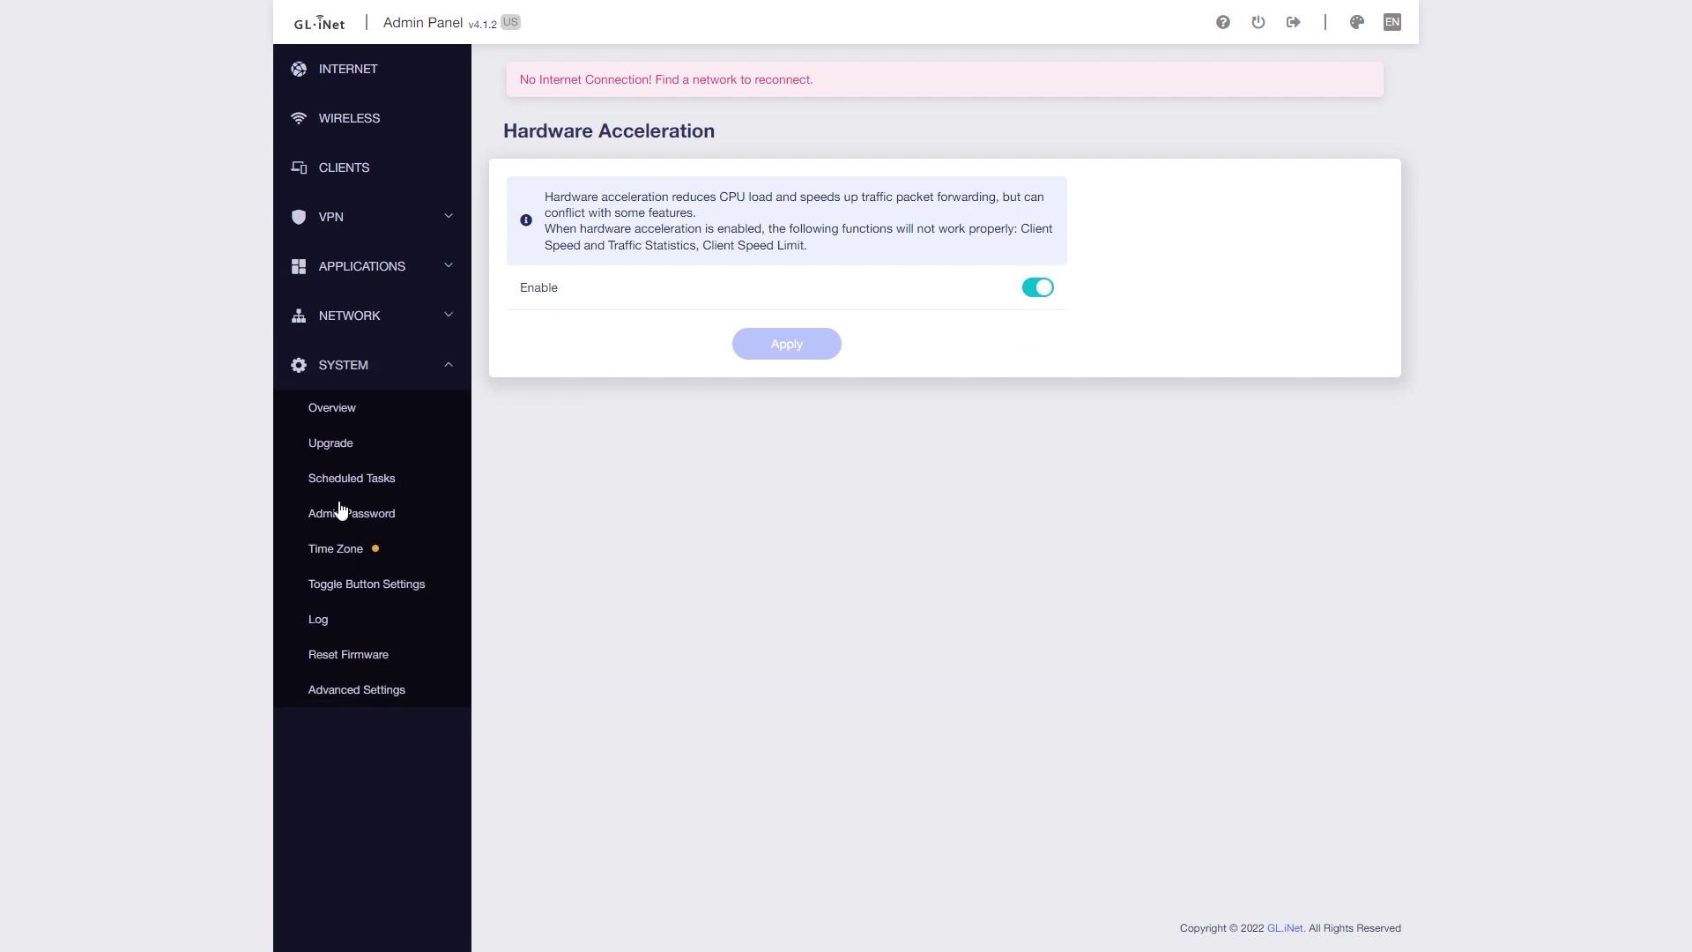
- Highlight the Overview cards: CPU load, memory, flash, system info, OpenWrt/kernel versions, external storage
click(334, 411)
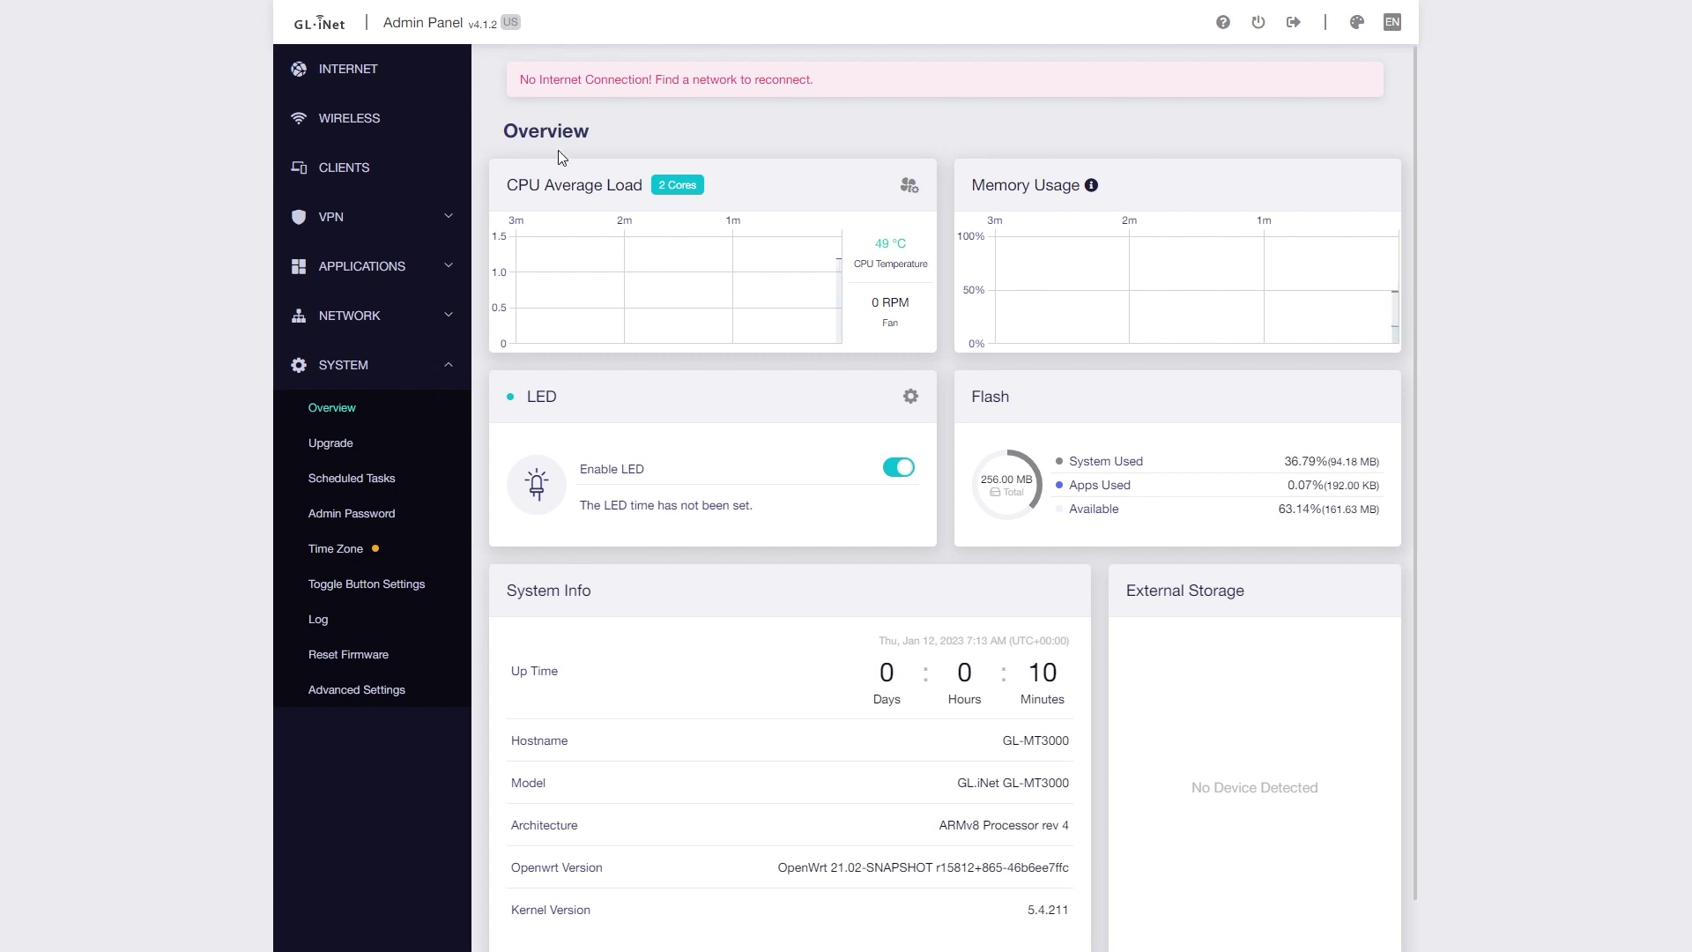
drag(496, 192, 642, 196)
click(730, 200)
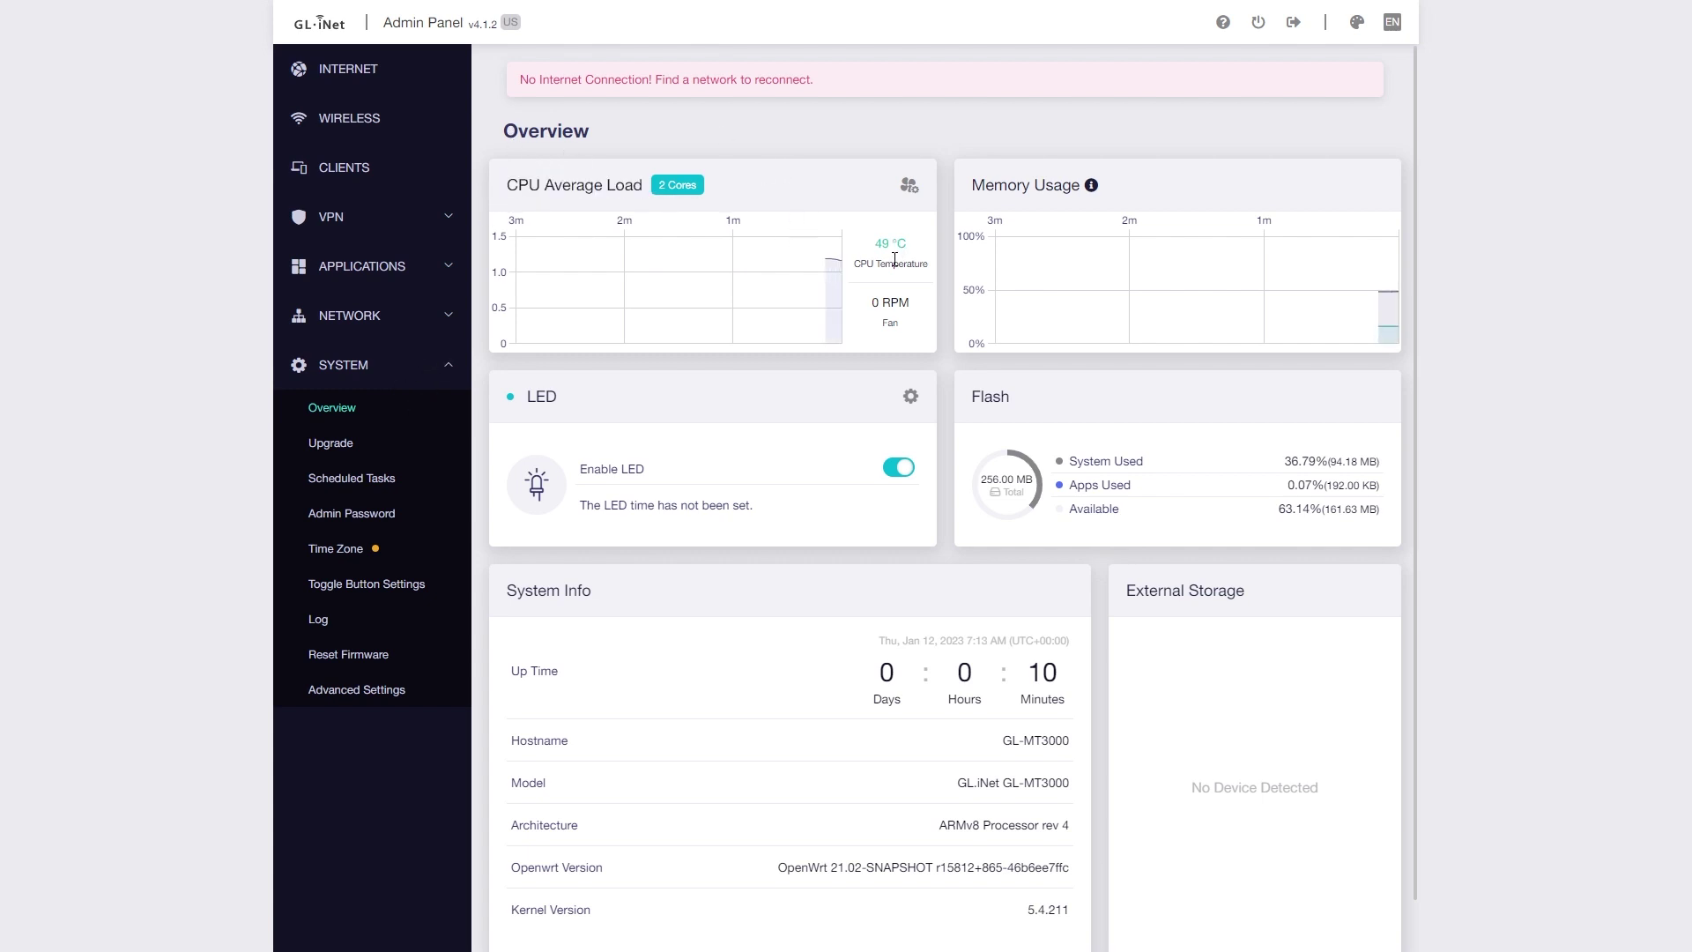
mouse_move(1077, 189)
double_click(1003, 186)
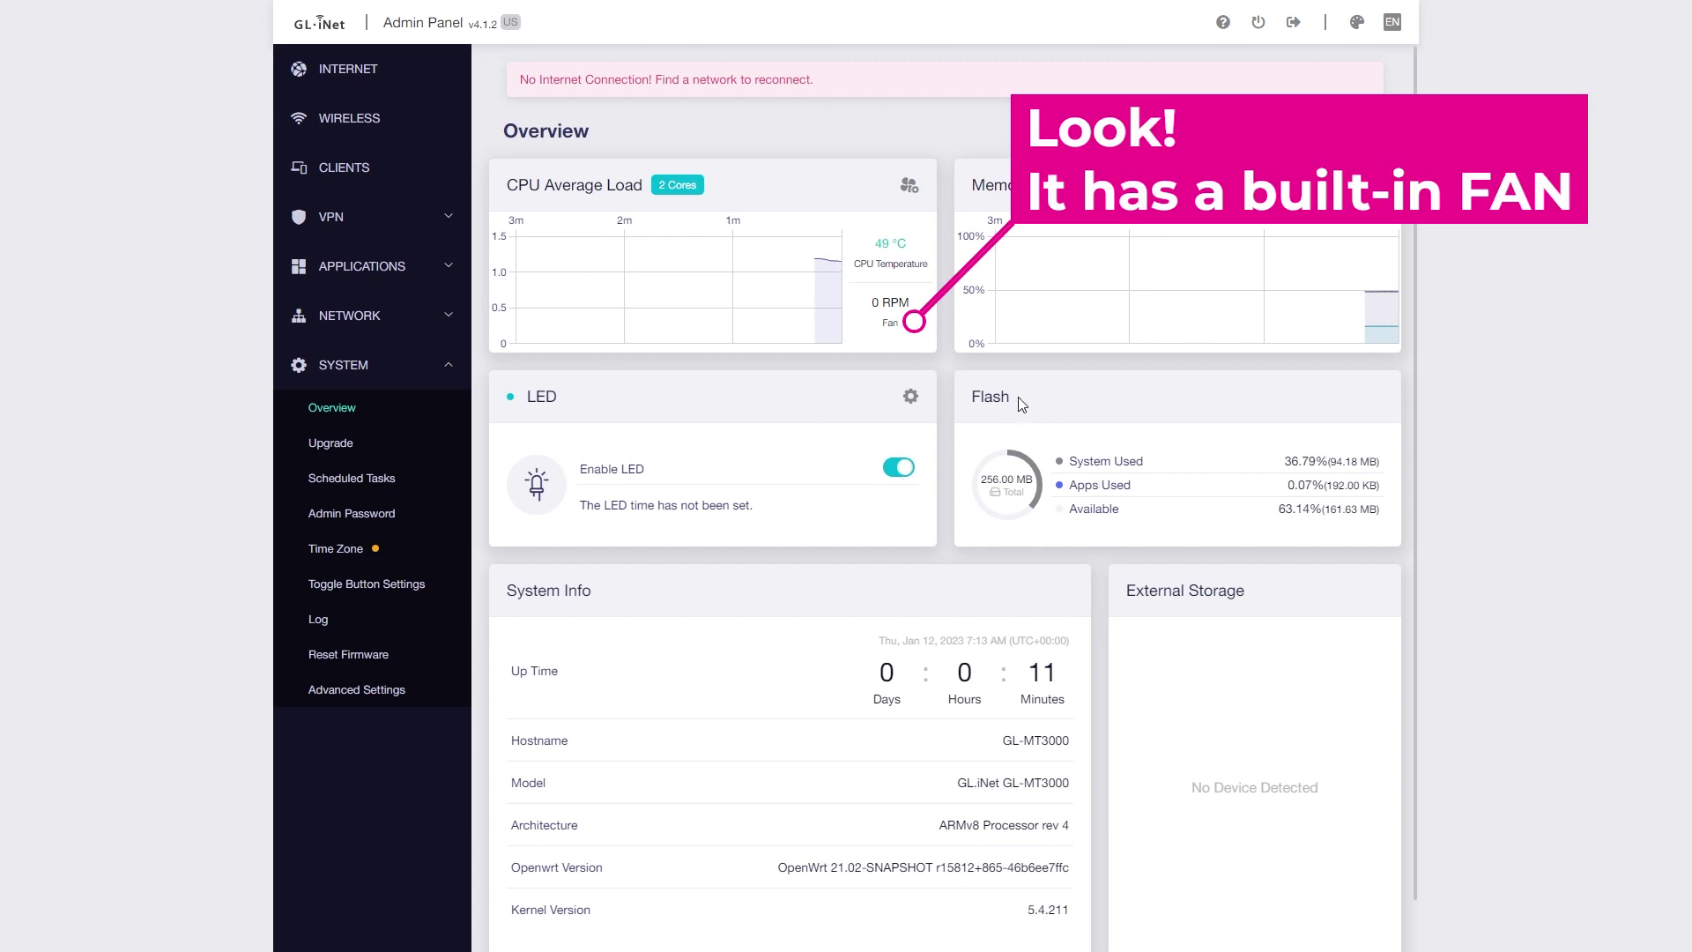
drag(1021, 402, 970, 405)
drag(657, 617, 504, 589)
click(763, 664)
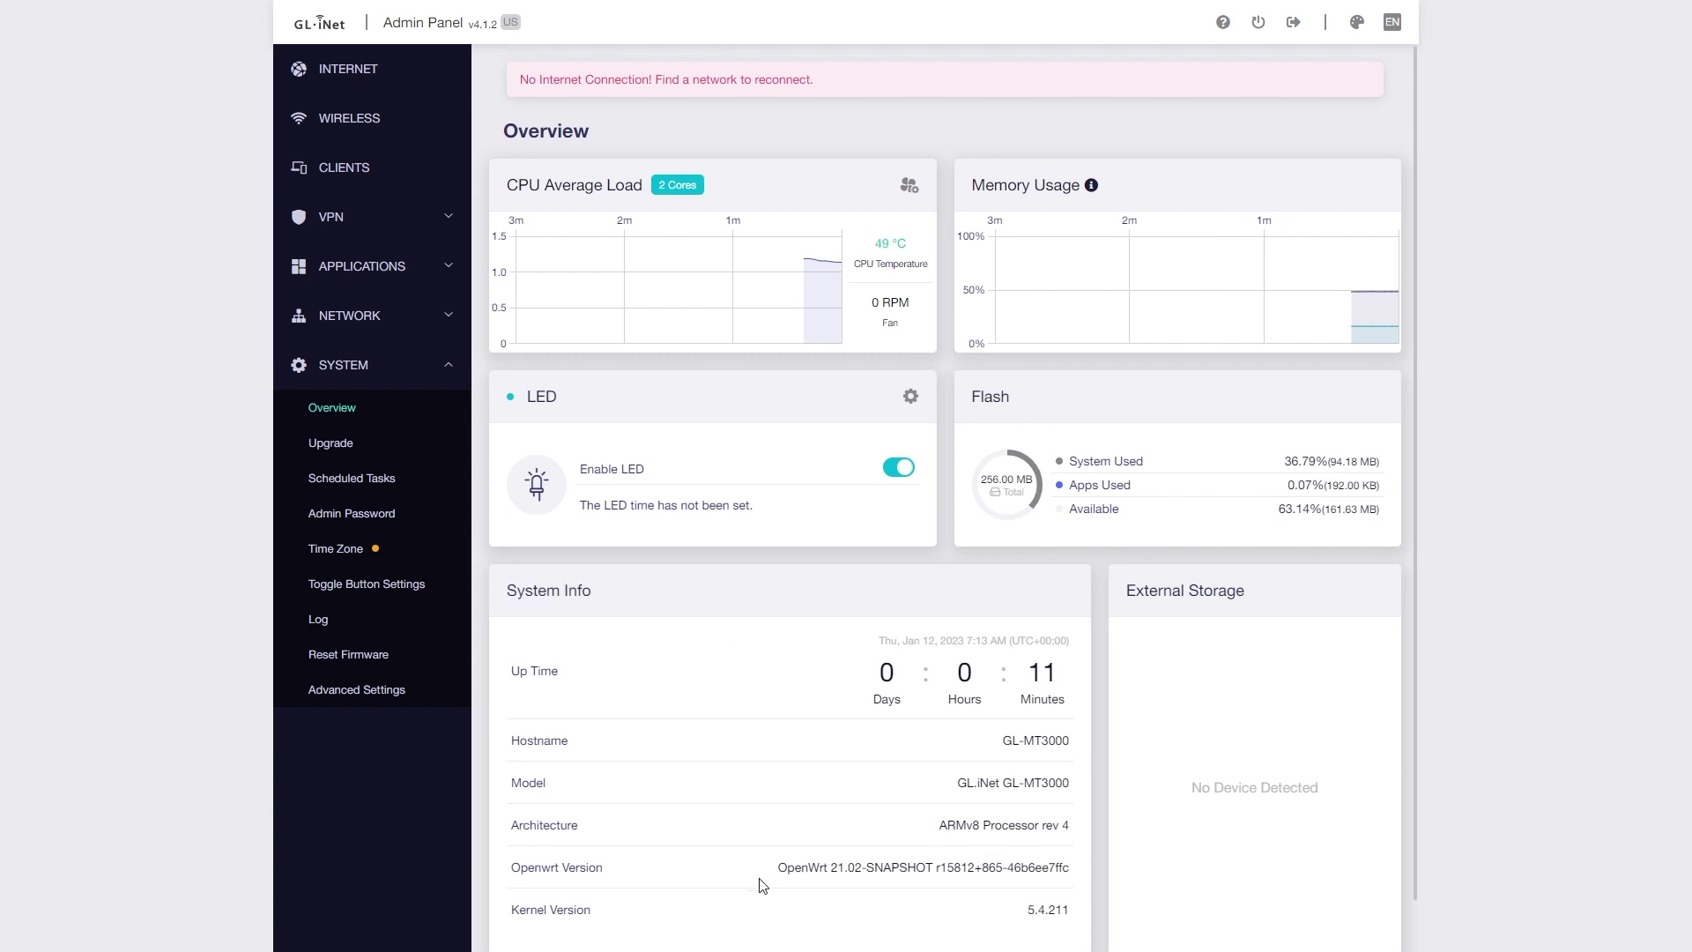
drag(762, 885, 1101, 864)
drag(1253, 592, 1120, 590)
click(1256, 610)
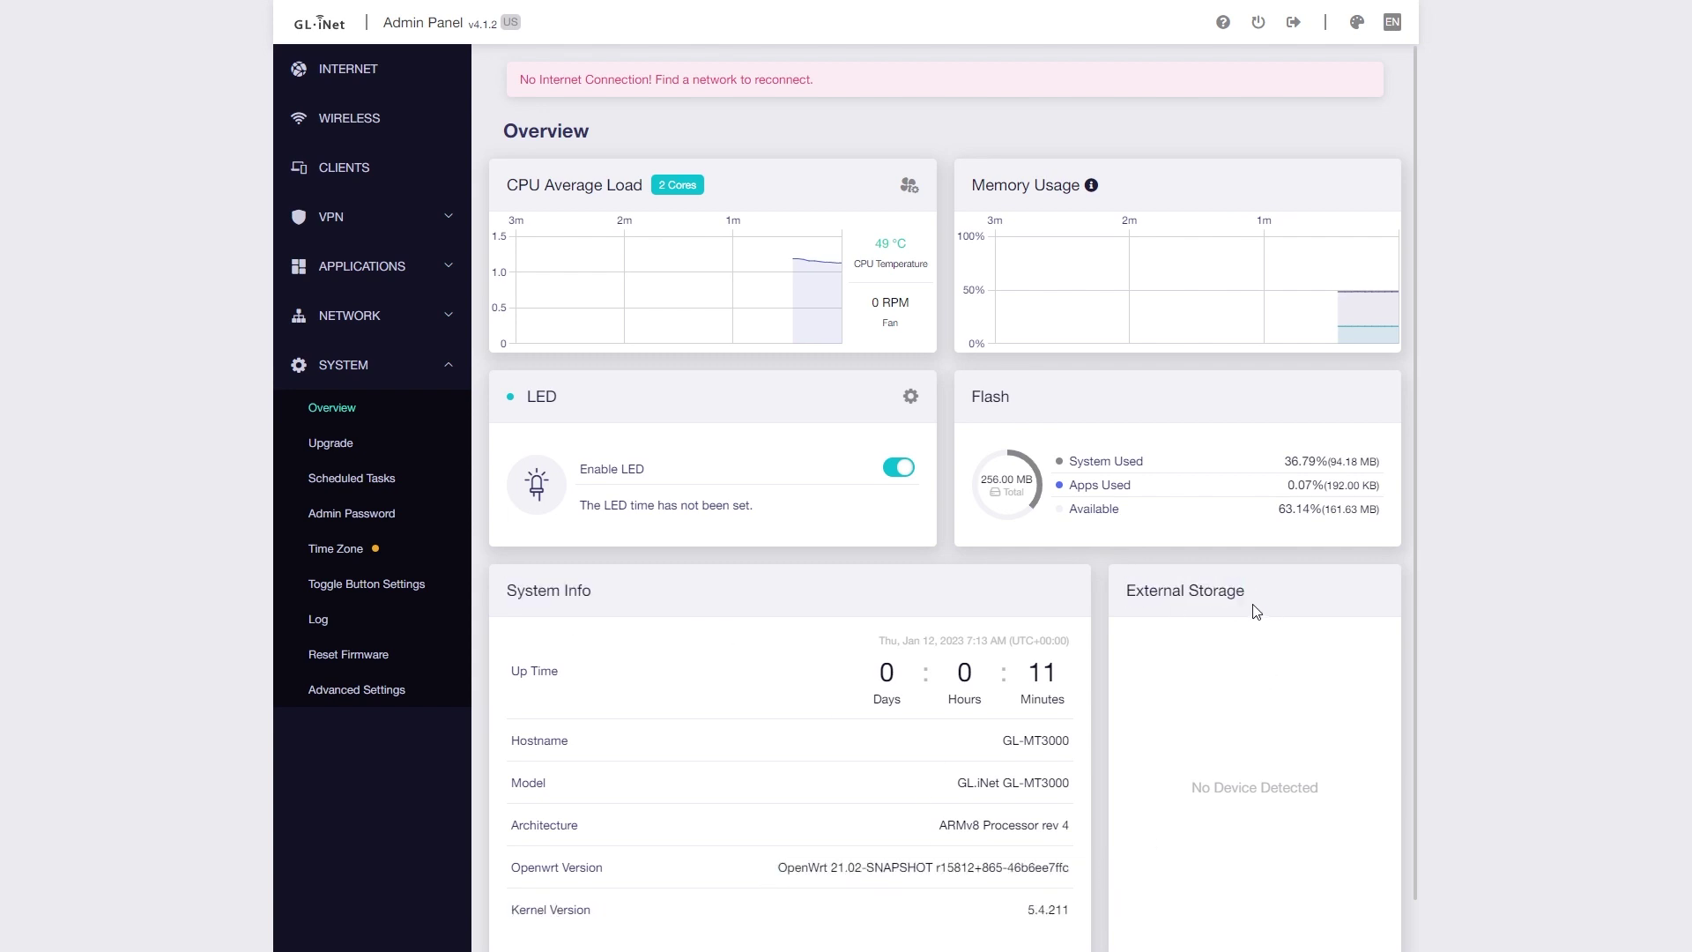
- Visit the Upgrade, Time Zone, Toggle Button, Log, Reset Firmware and Advanced Settings pages
click(332, 443)
click(713, 196)
click(335, 550)
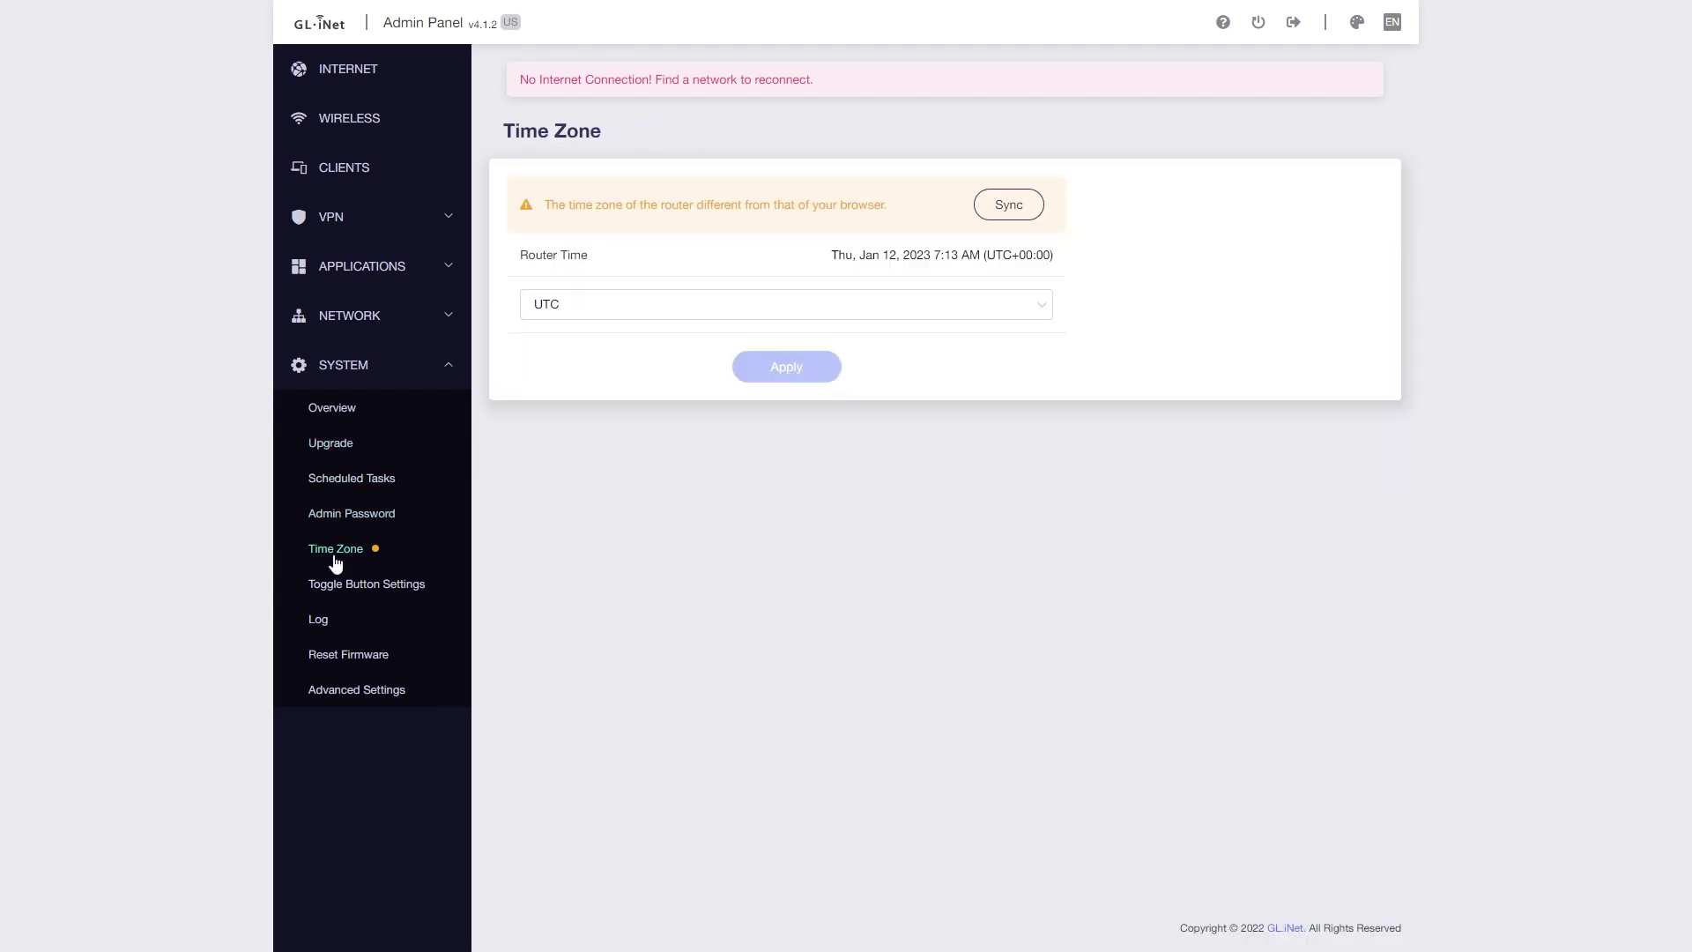
click(345, 585)
click(956, 289)
click(318, 618)
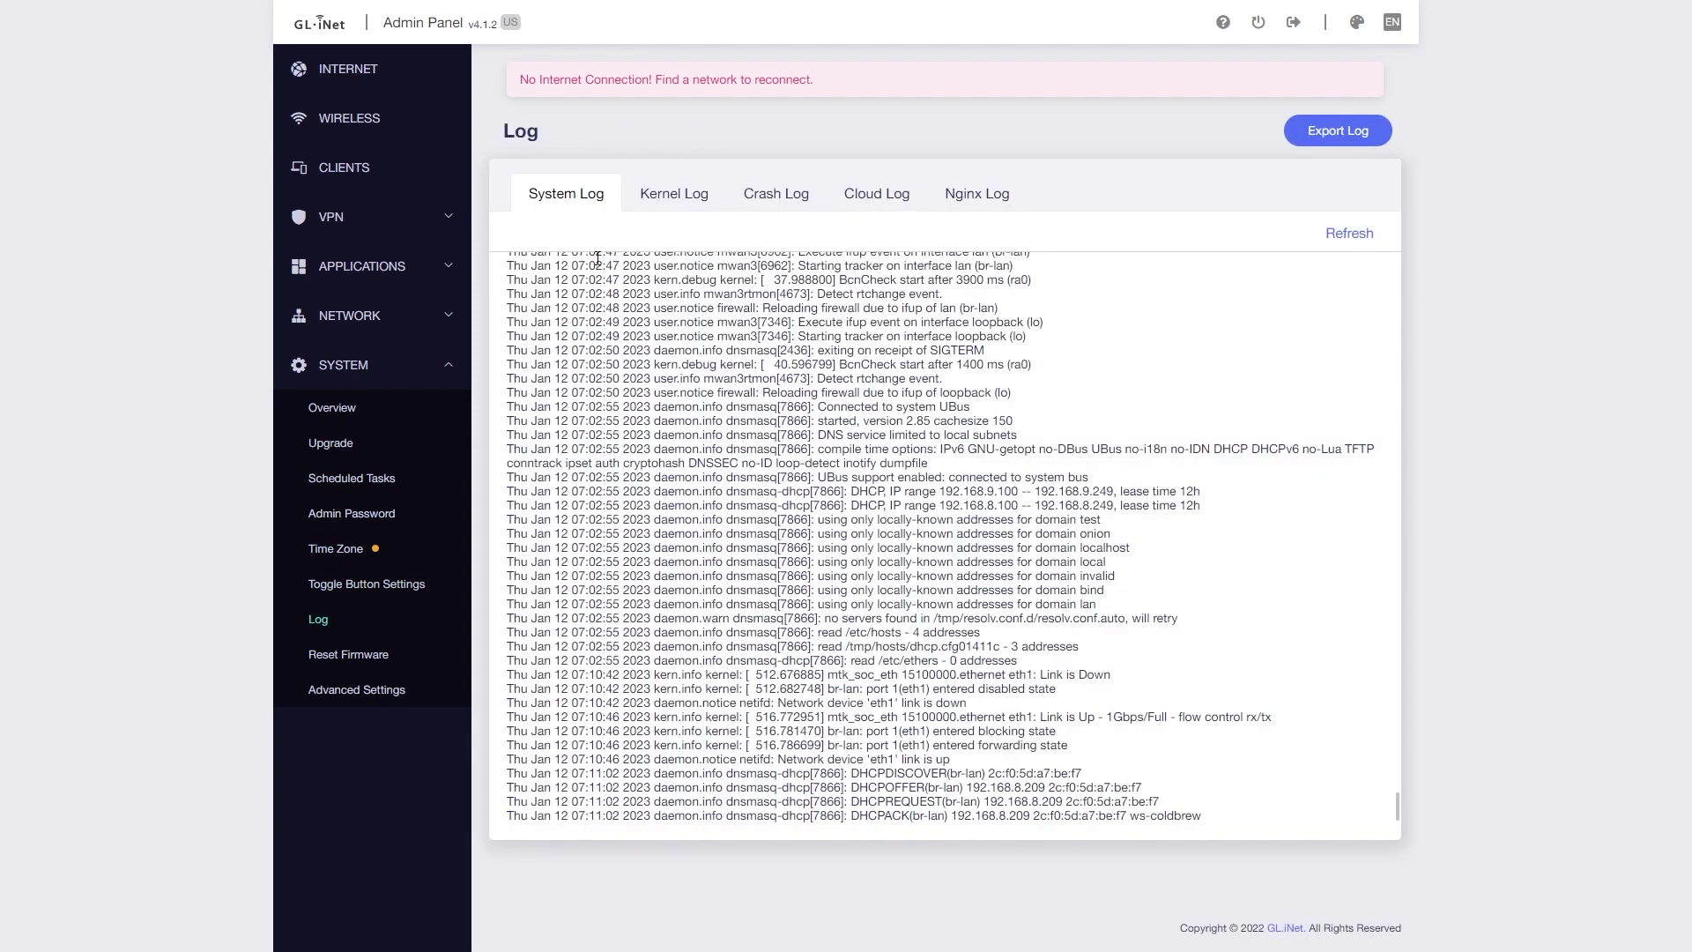
click(348, 654)
click(351, 692)
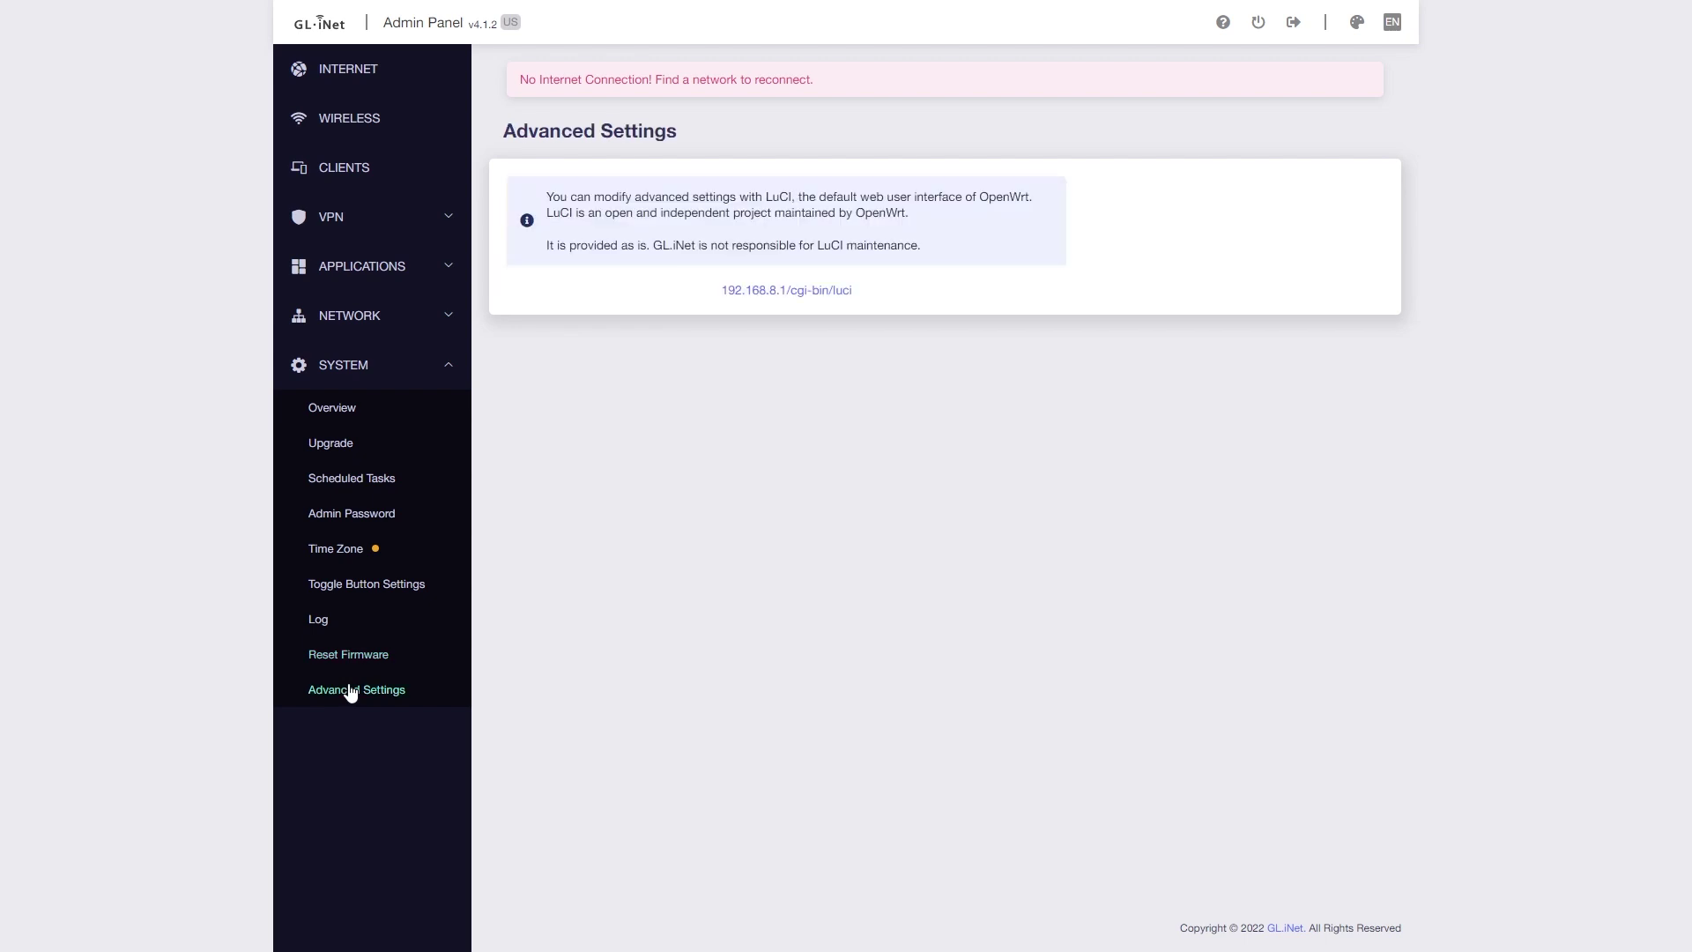
- Open LuCI from Advanced Settings and sign in with the router password
click(777, 300)
click(871, 157)
text(go)
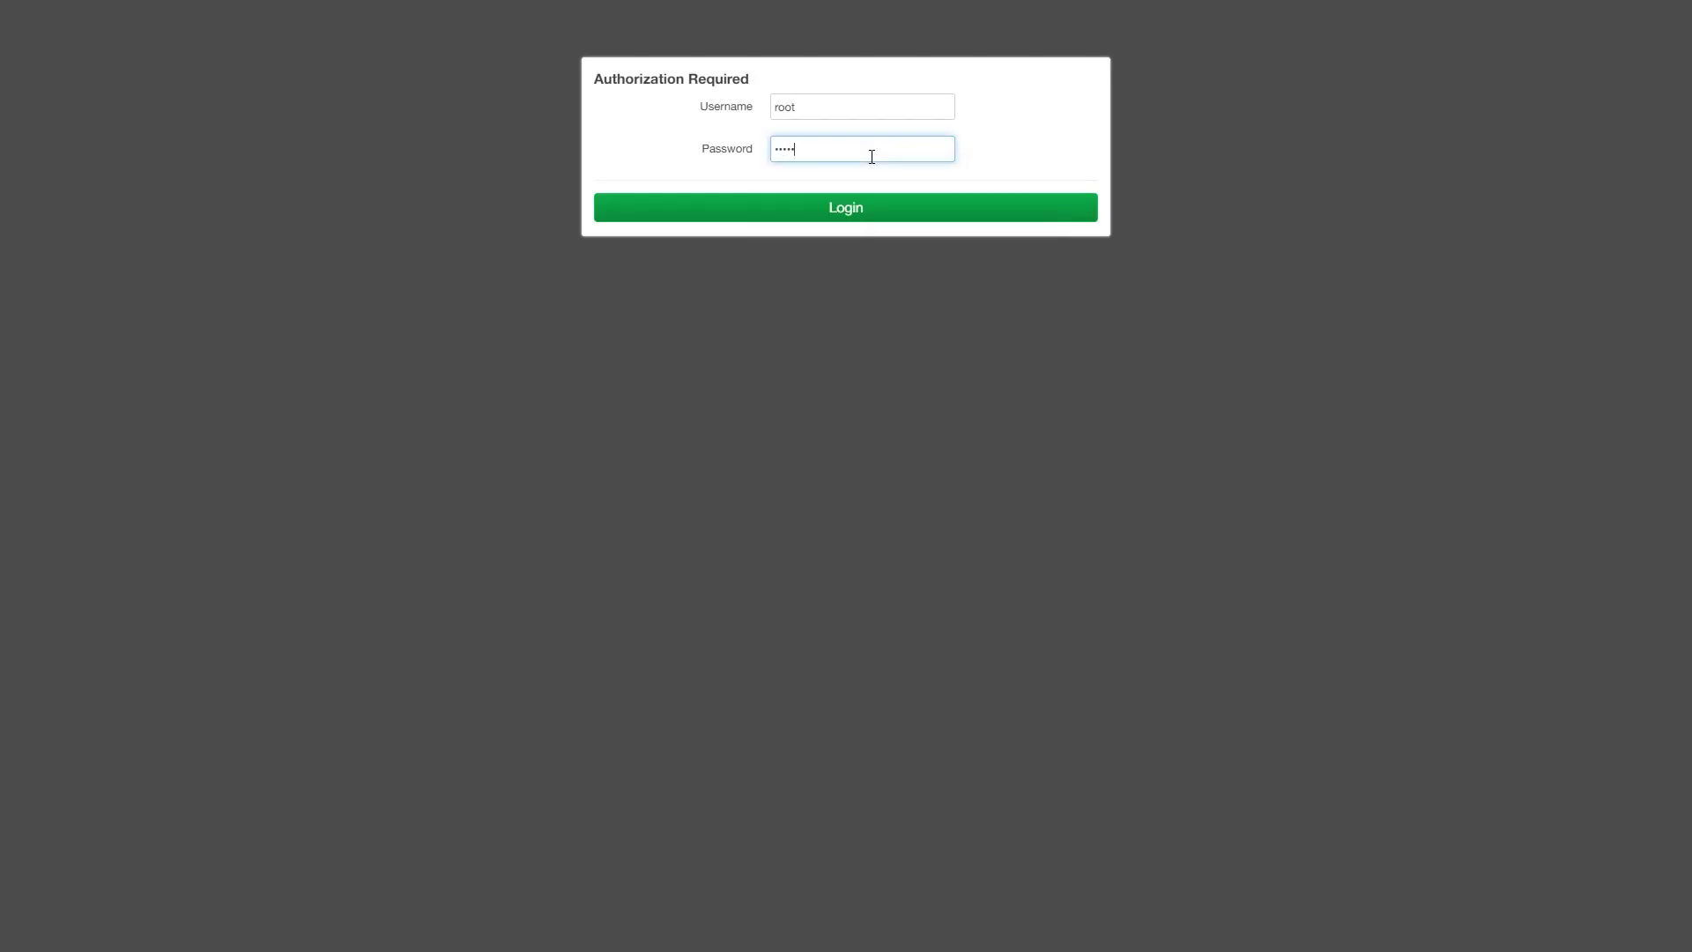
key(Return)
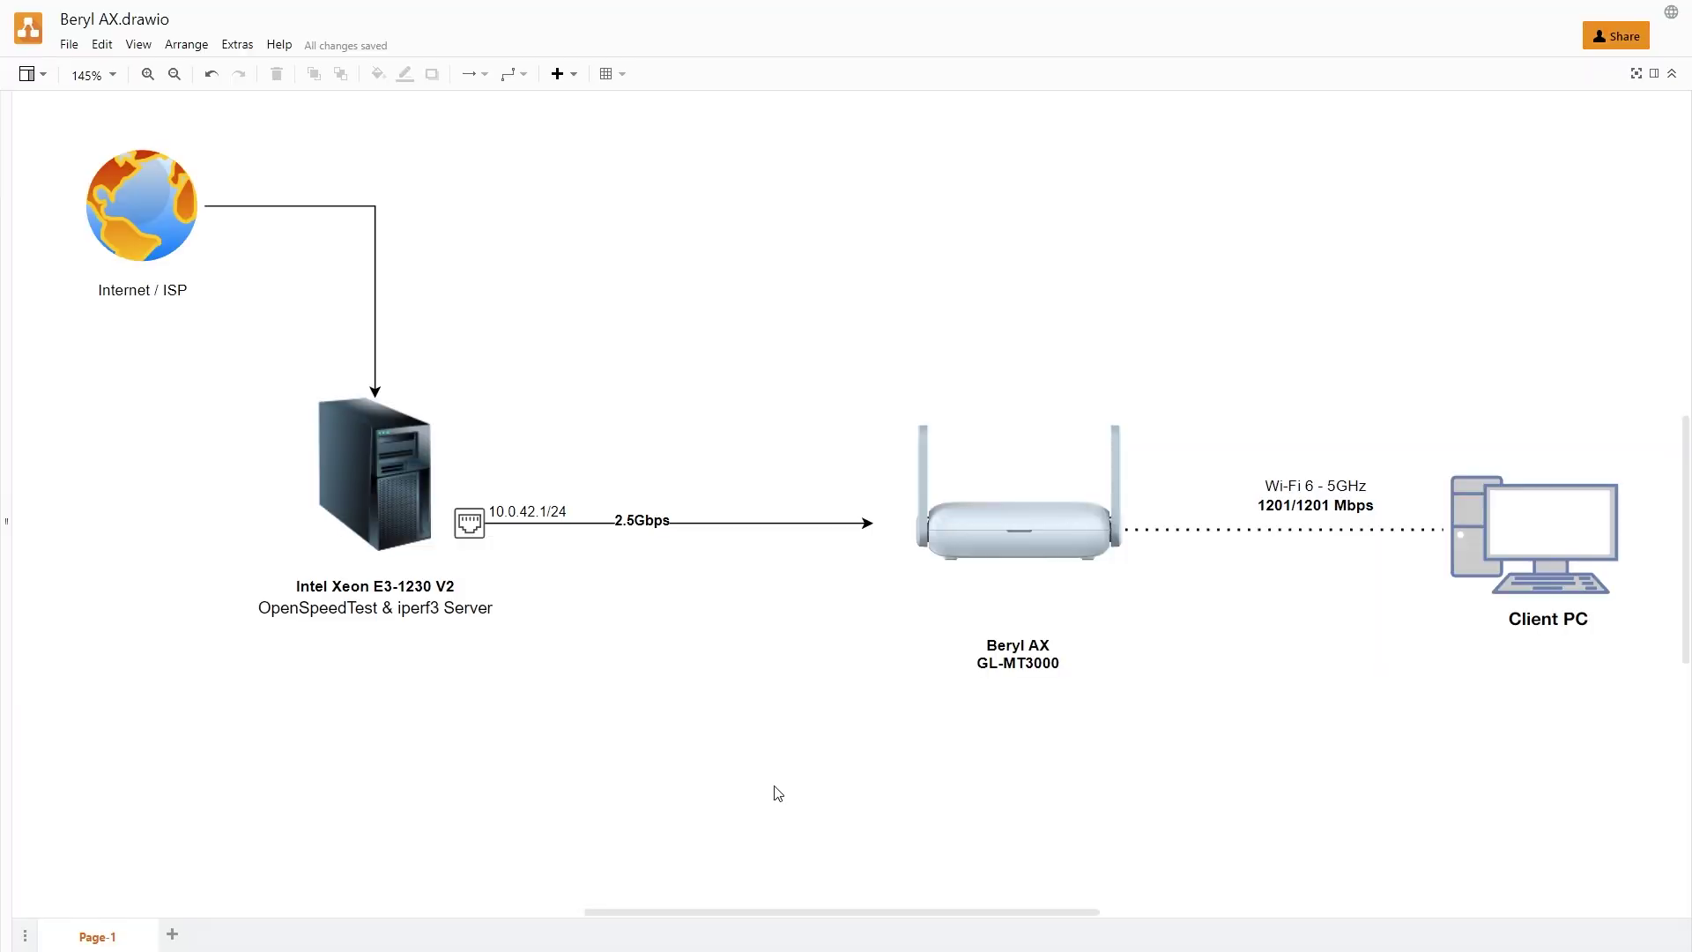
click(995, 537)
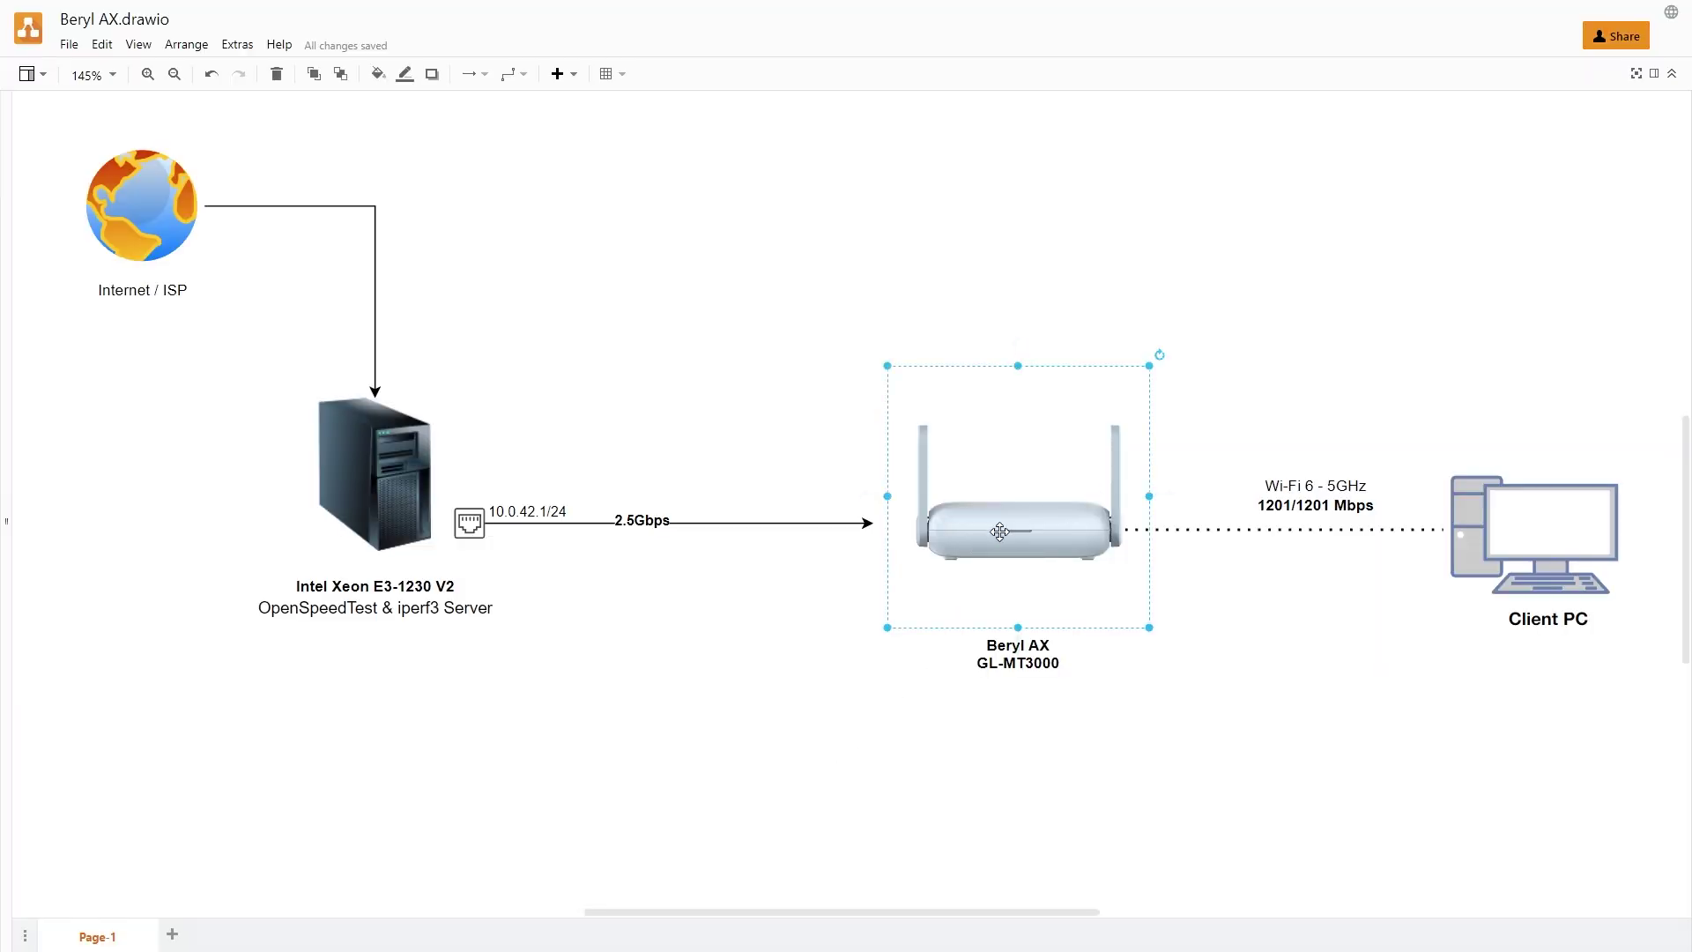
click(1234, 795)
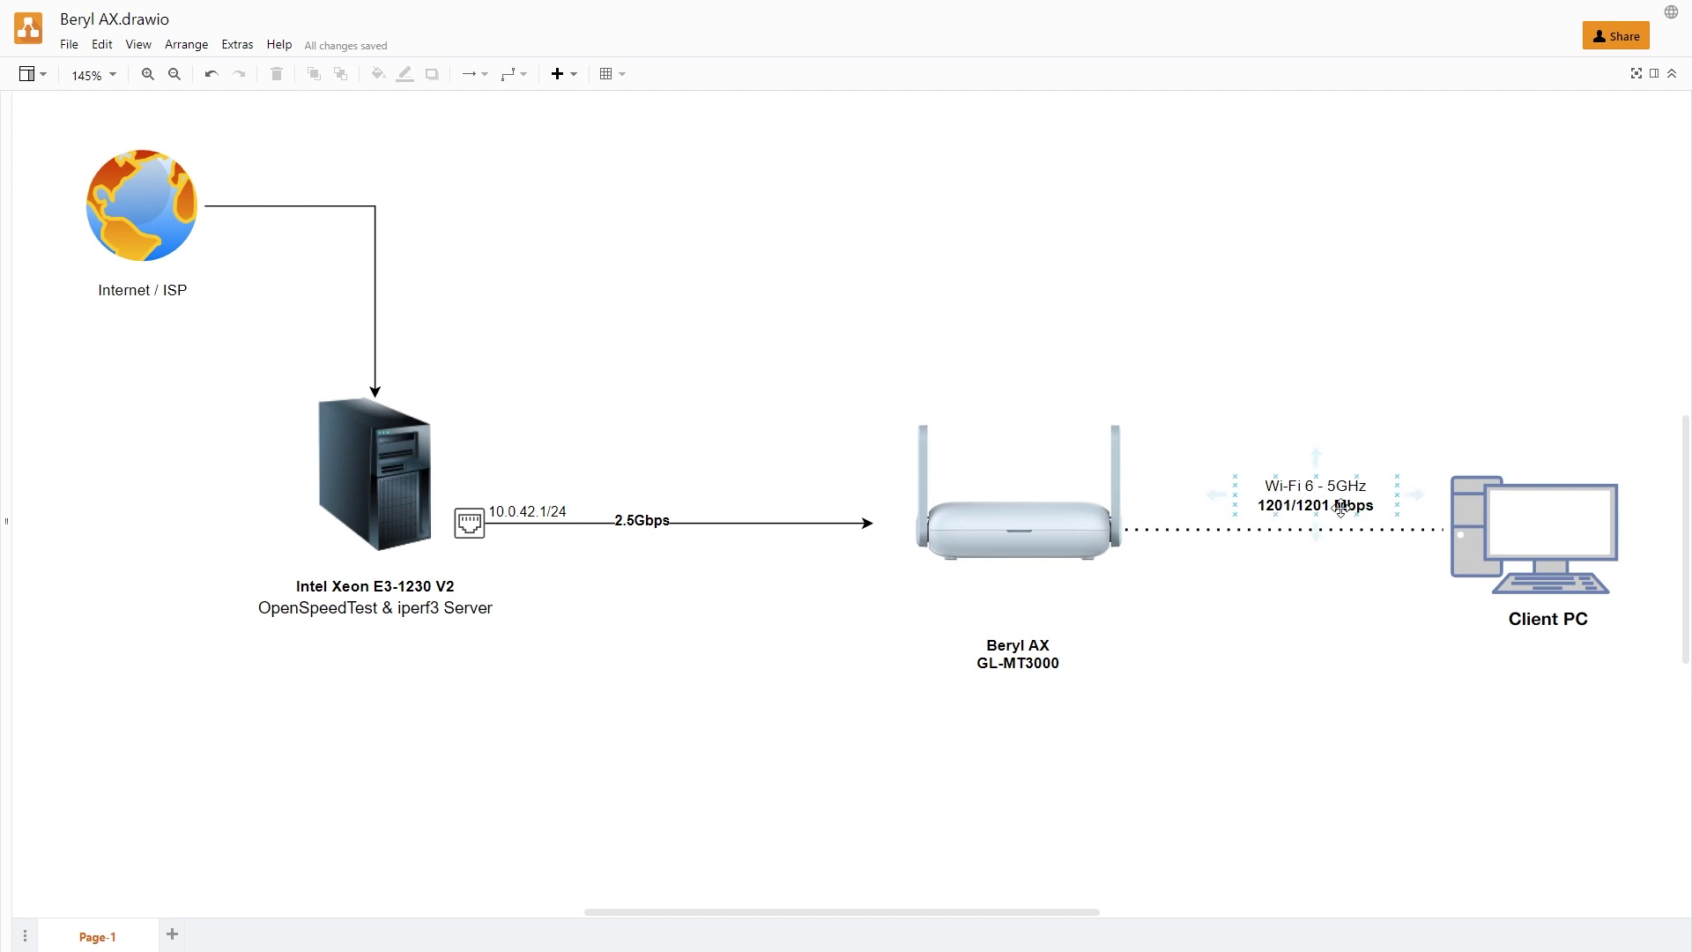
mouse_move(1380, 490)
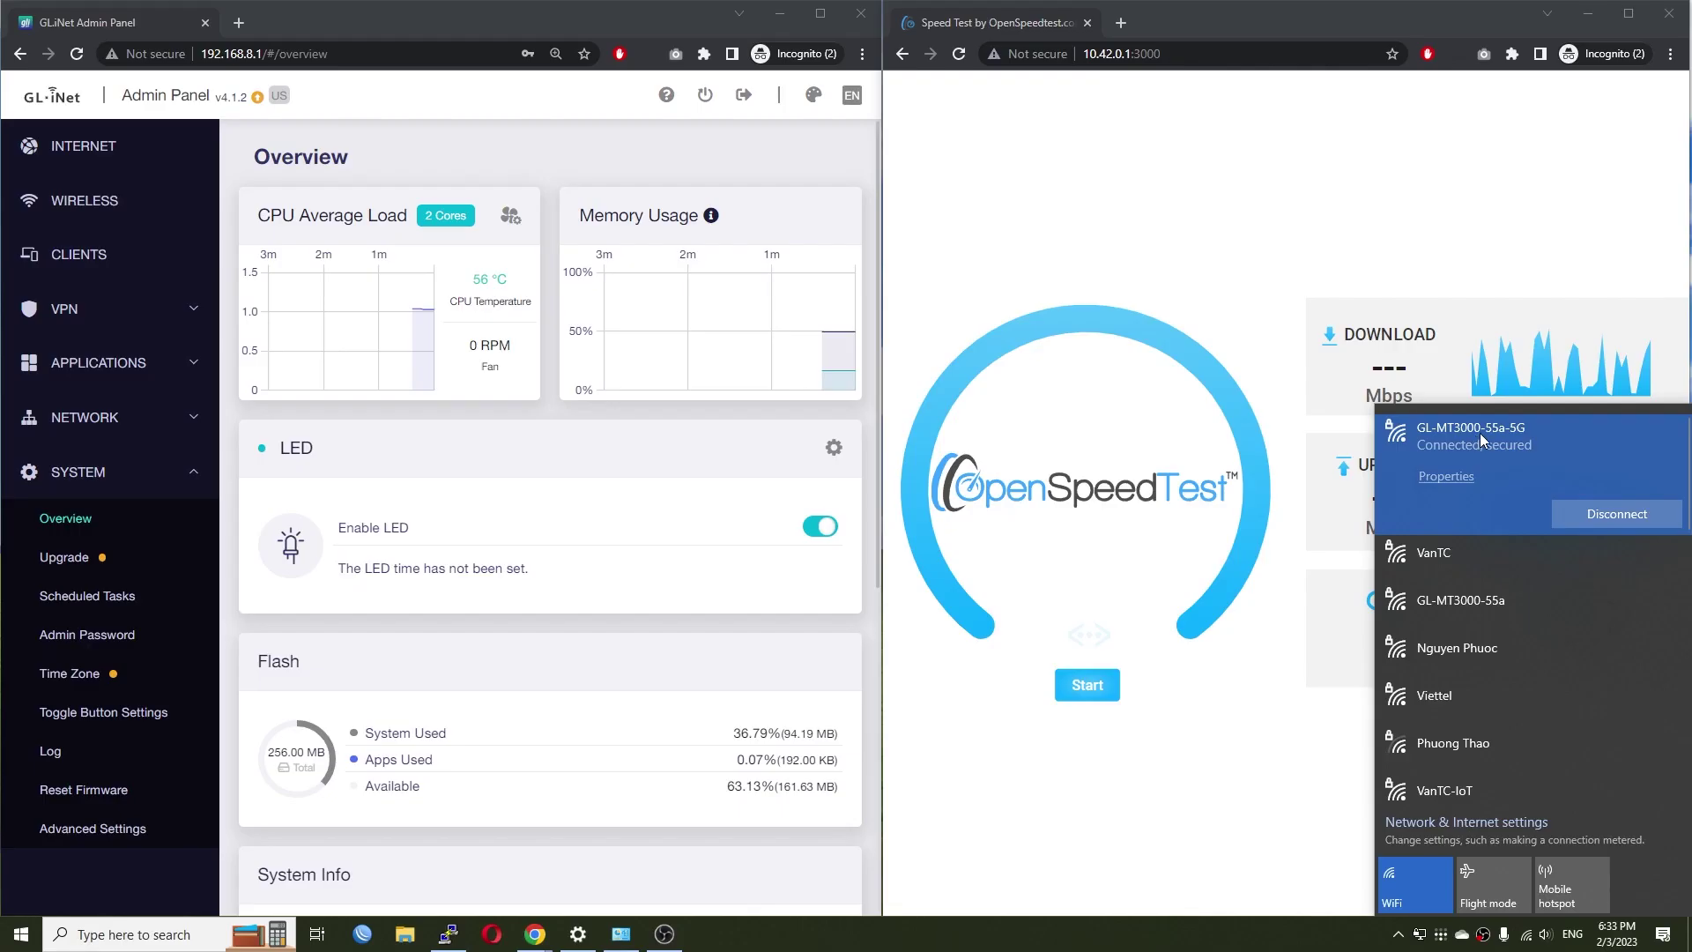
- Open the GL-MT3000-55a-5G network properties and scroll to its Properties section
click(1446, 476)
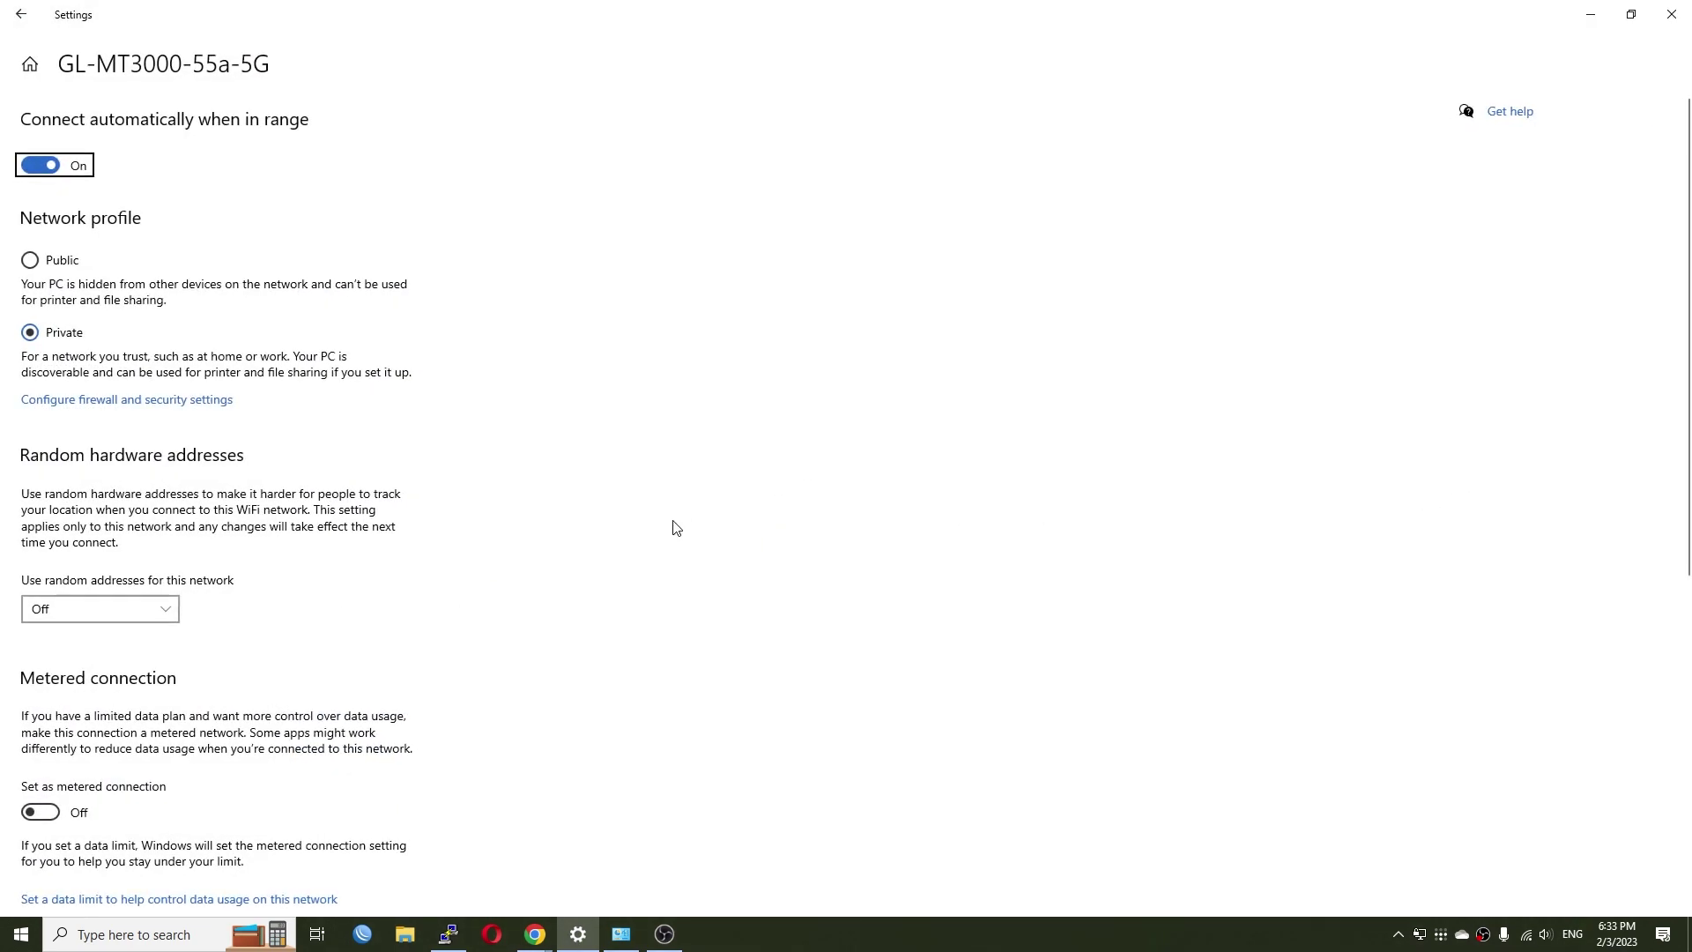
scroll(670, 538, down, 5)
scroll(668, 542, down, 1)
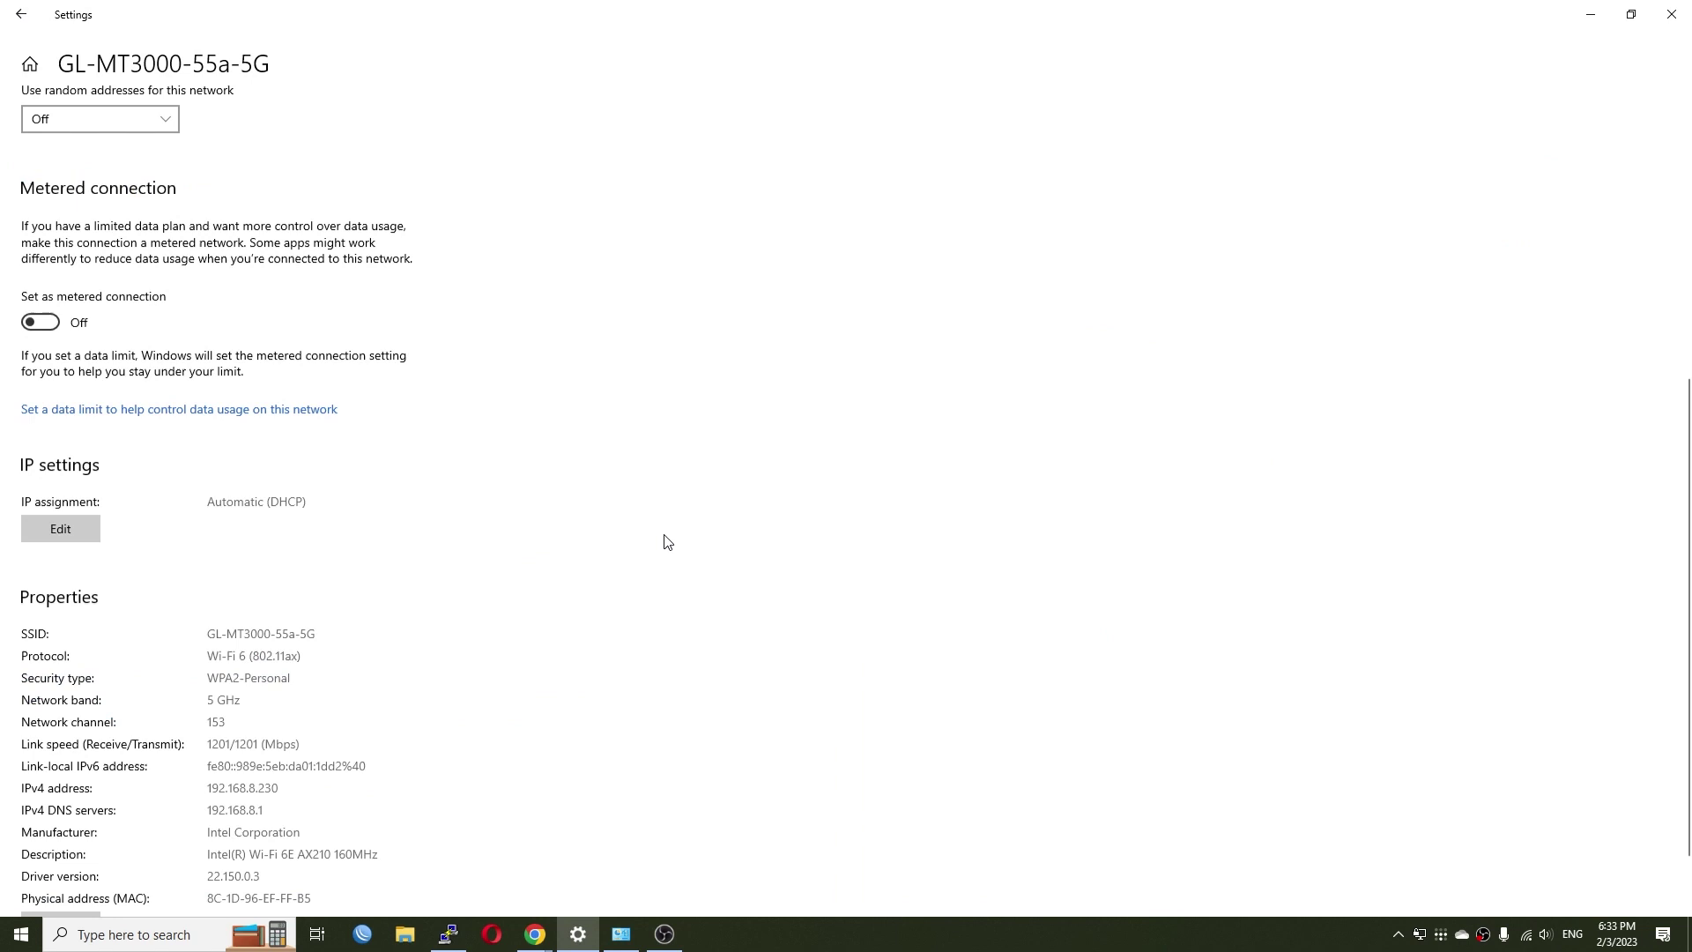
scroll(668, 542, down, 2)
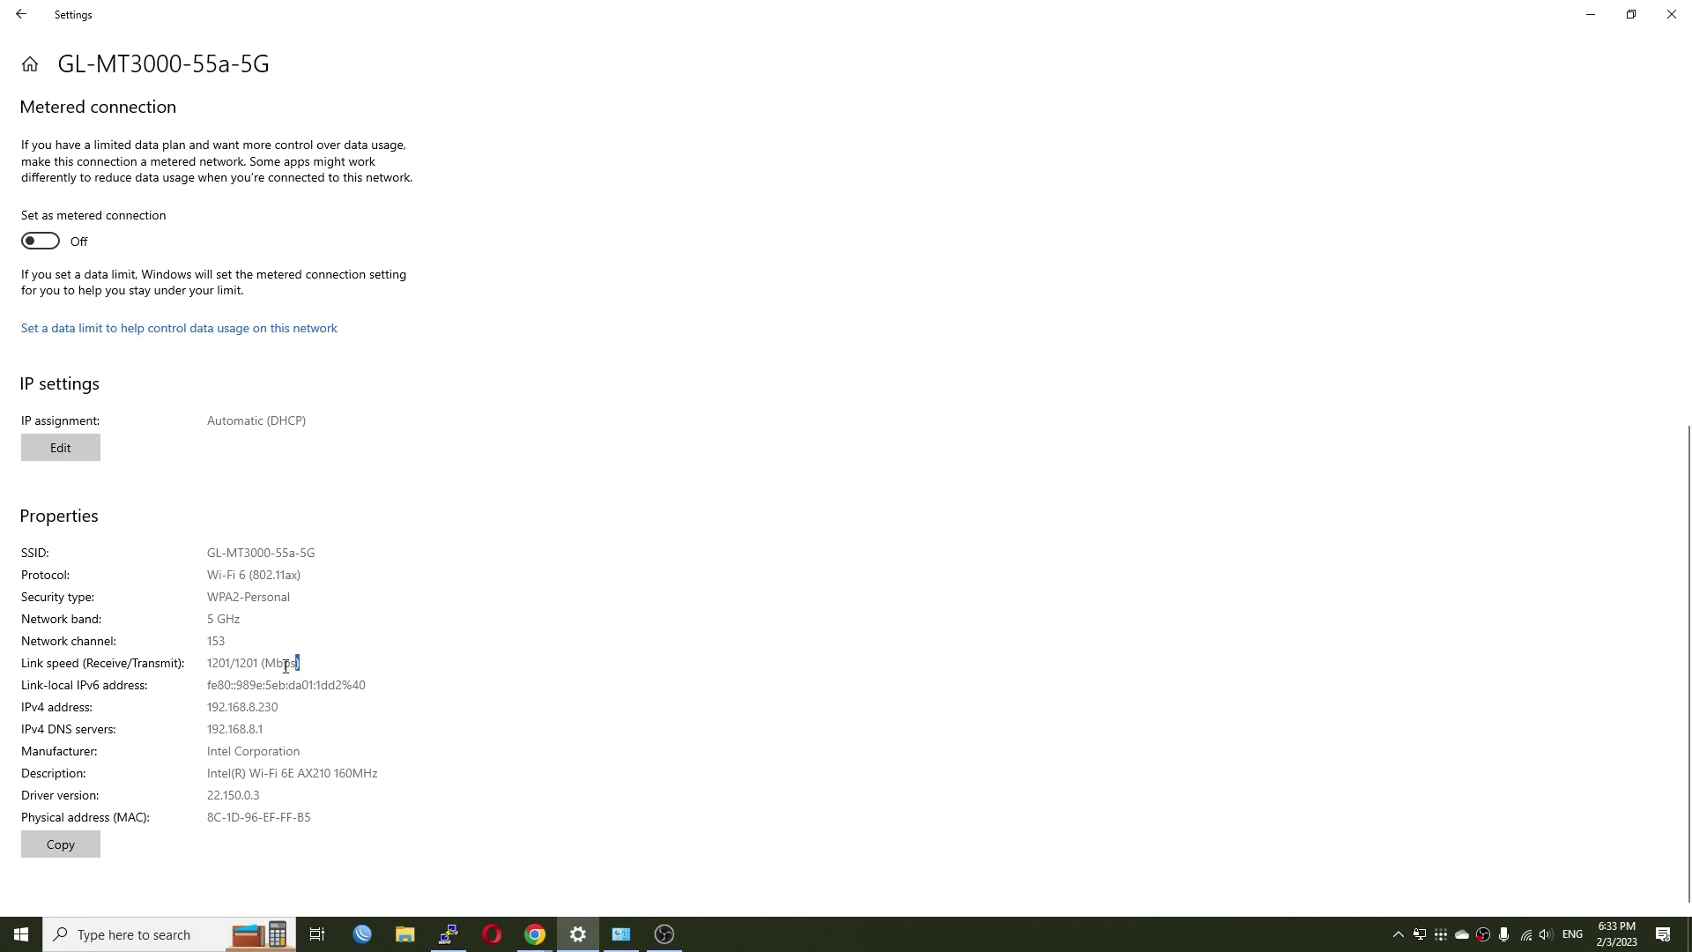
- Highlight the 1201/1201 Mbps link speed and Wi-Fi 6 protocol, then start the speed test
drag(286, 665, 209, 673)
click(361, 658)
drag(219, 582, 398, 582)
click(398, 582)
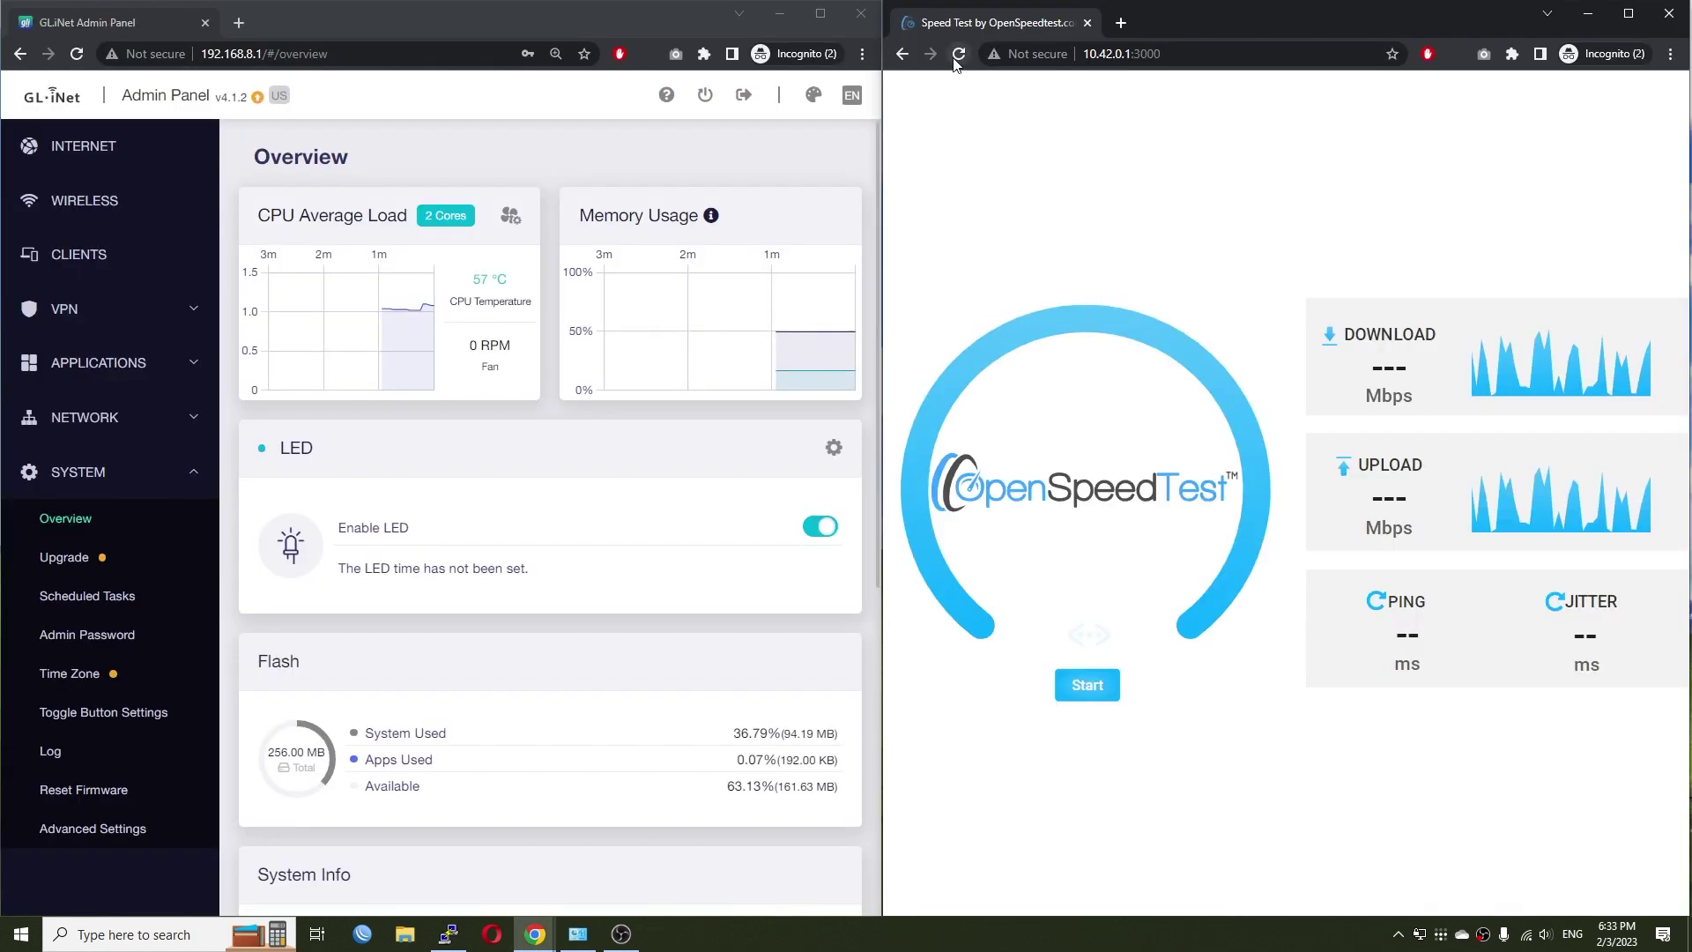
click(1087, 685)
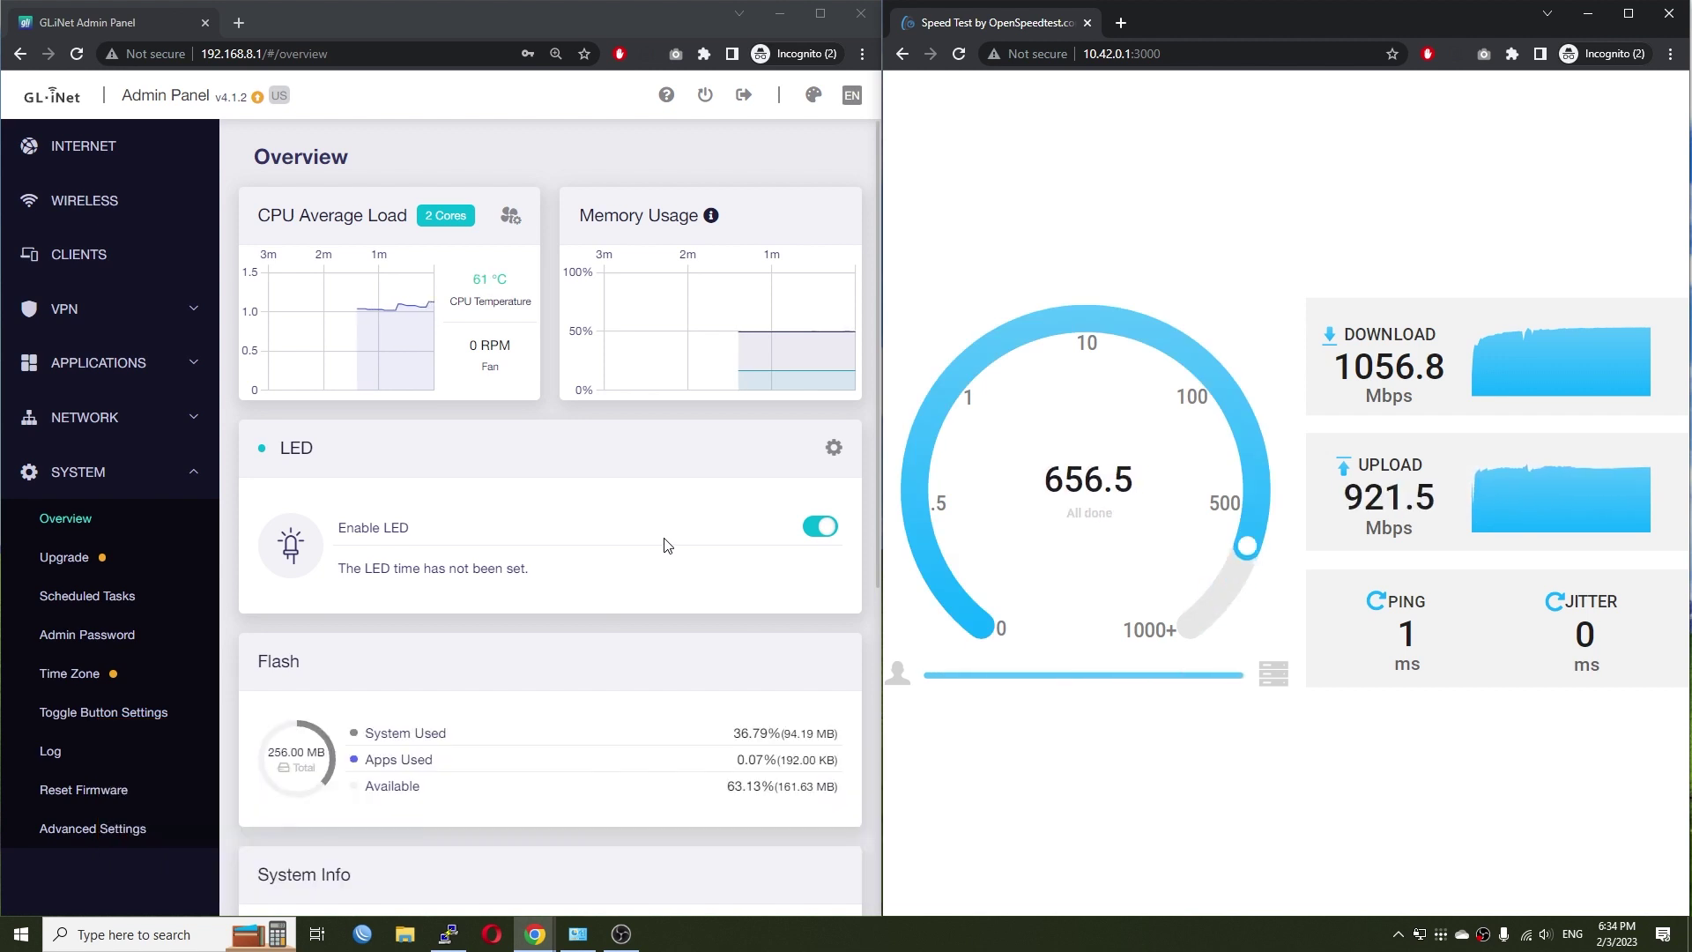
- Run iperf3 against 10.42.0.1 single-stream, then with -P4 four parallel streams
text(iperf3.exe -c 10.42.0.1)
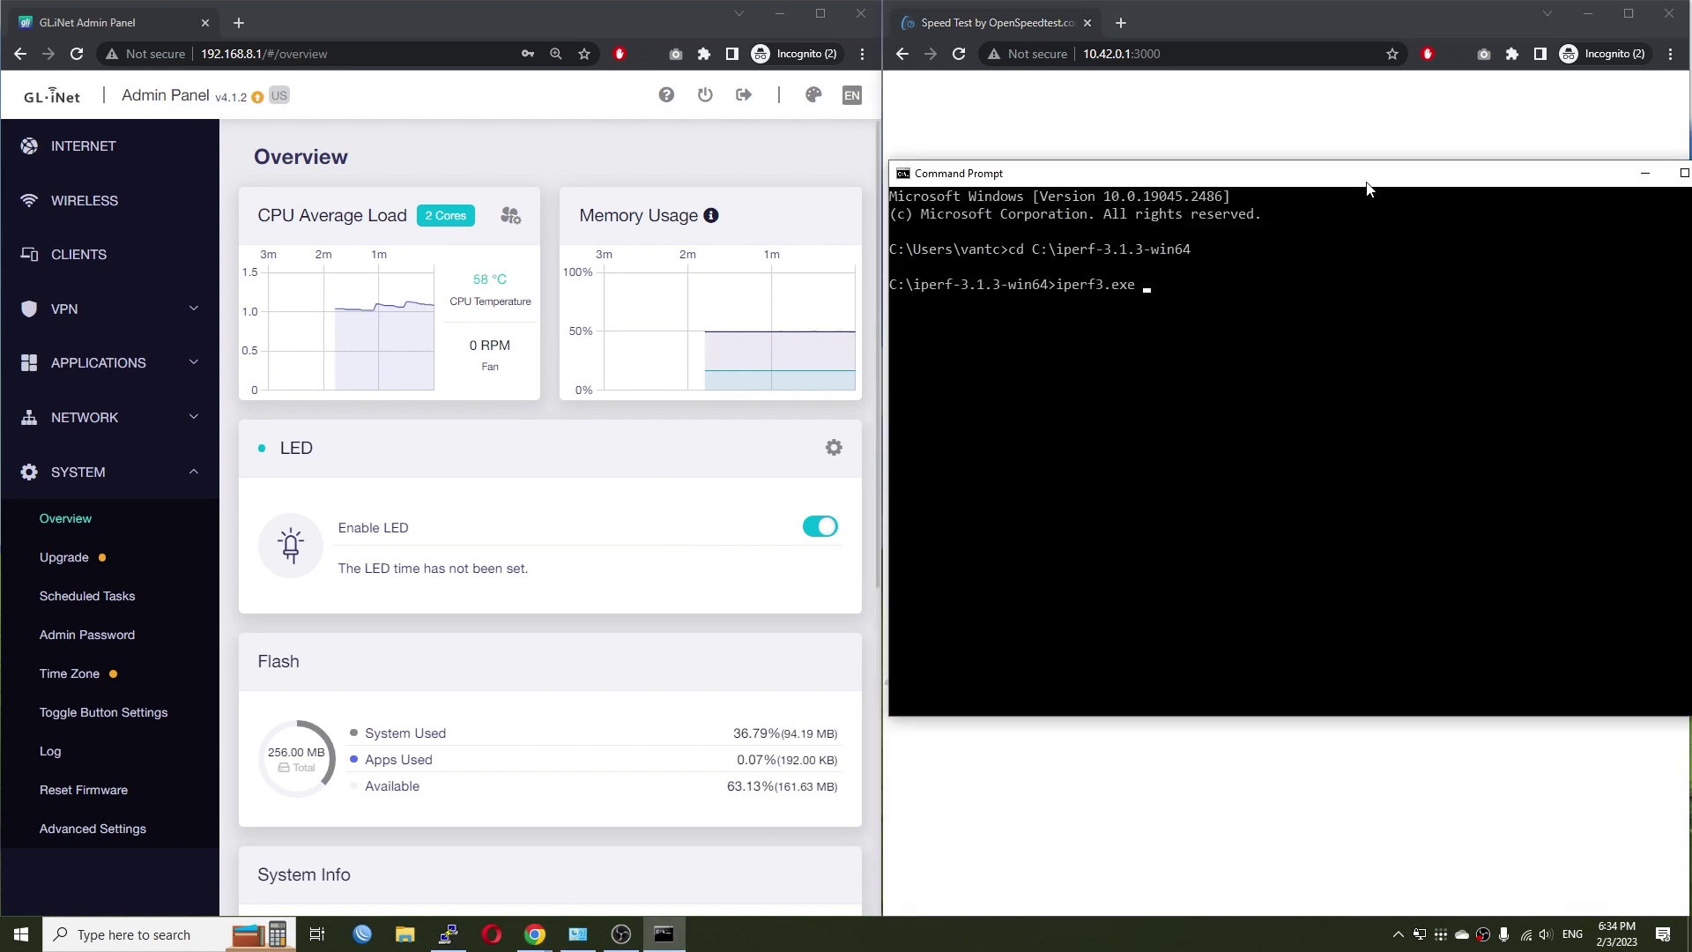
key(Return)
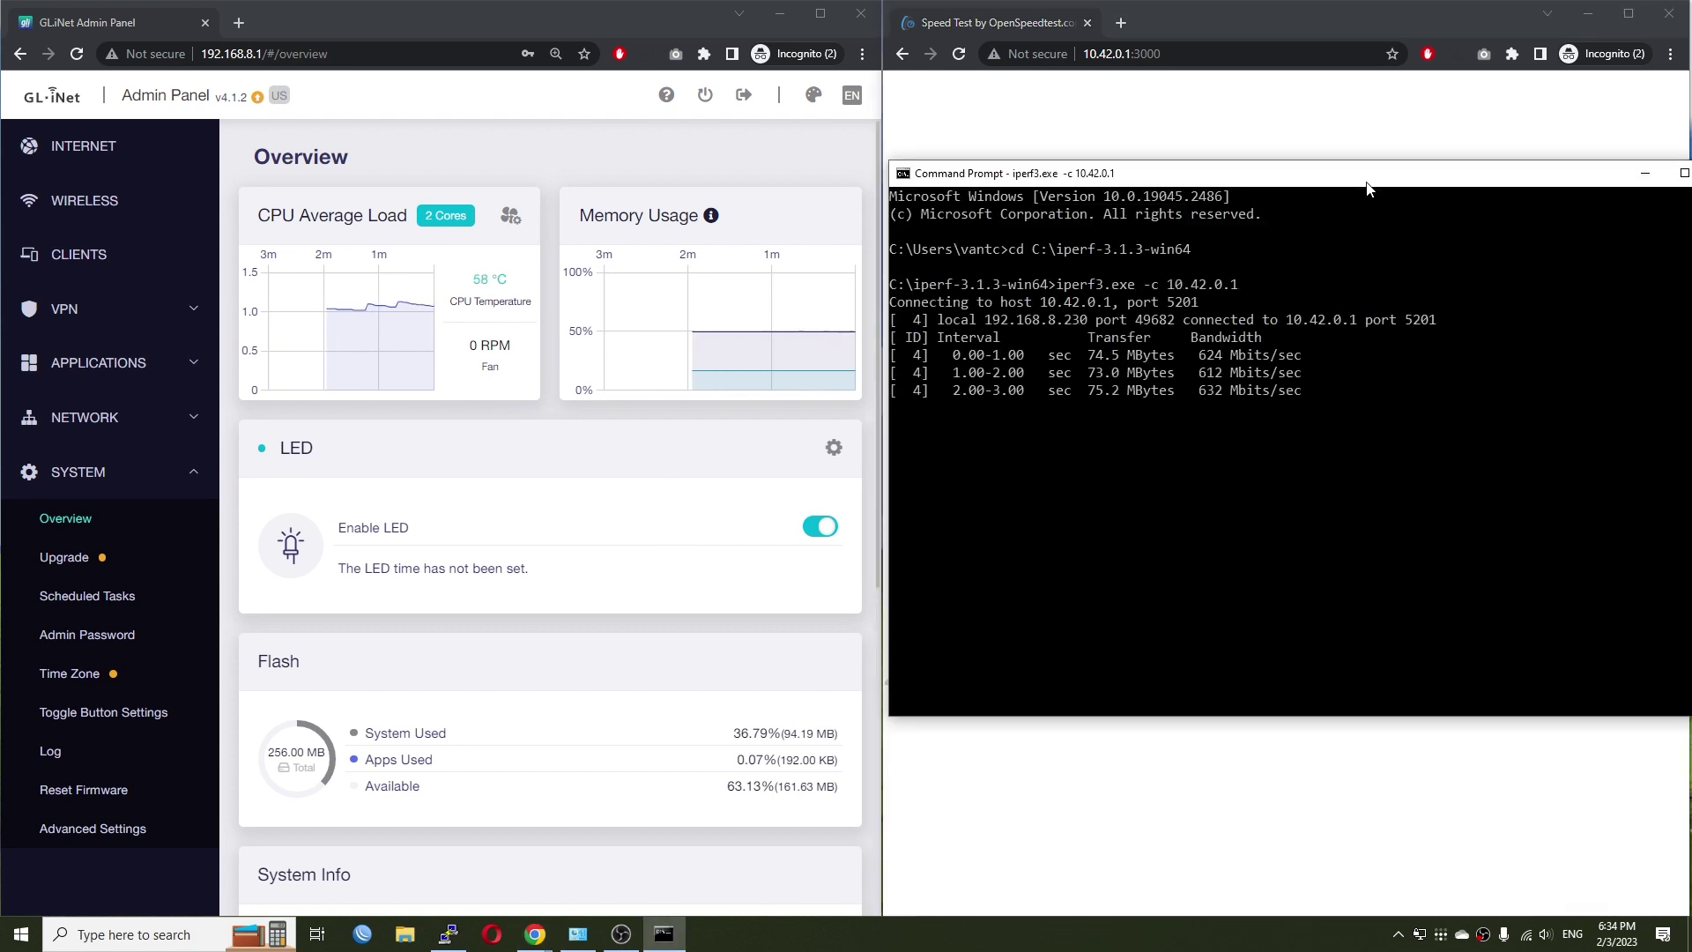
key(Up)
text(-P4)
key(Return)
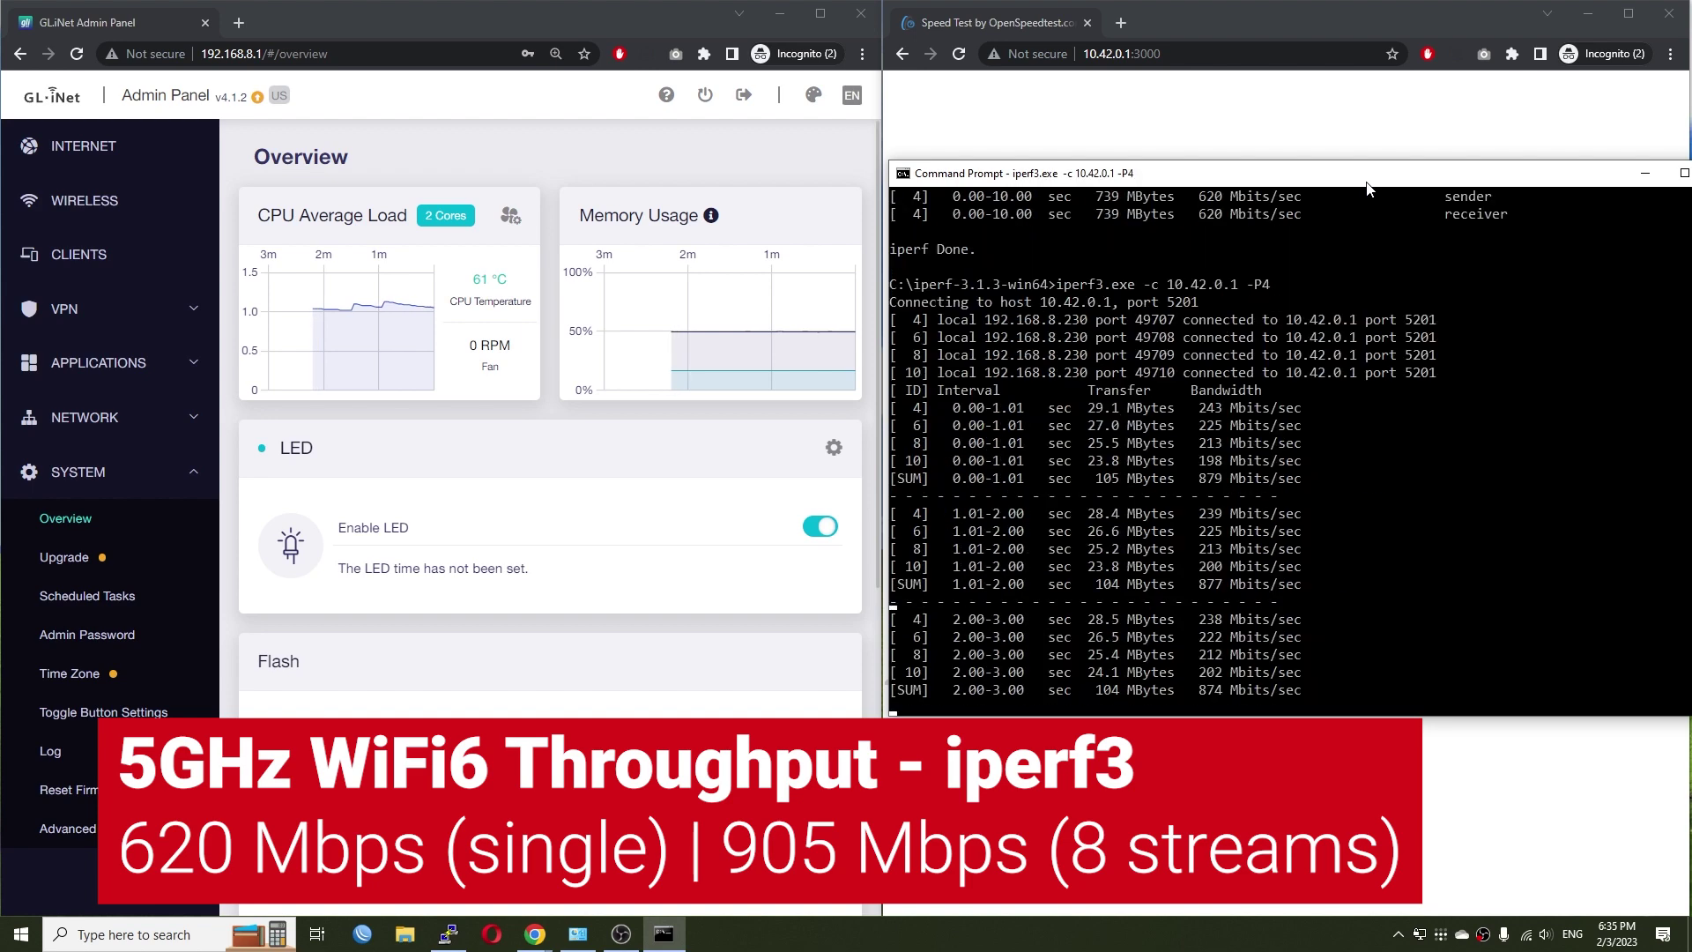
- Rerun the iperf3 test with 8 parallel streams (-P8)
mouse_move(426, 312)
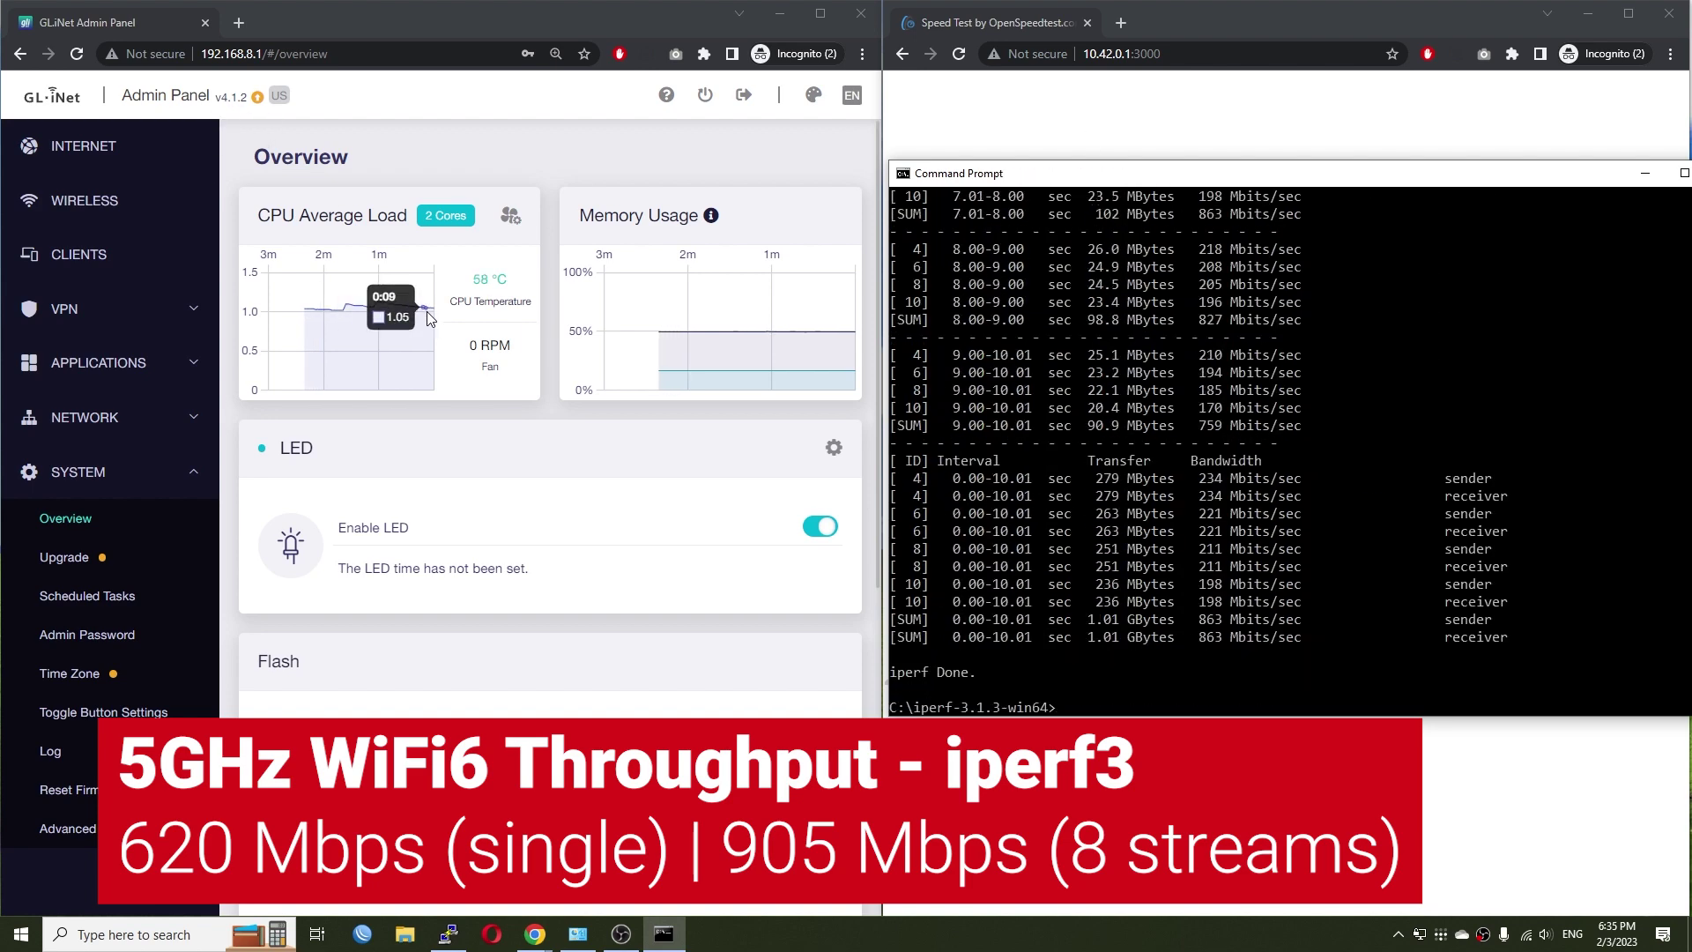
click(1295, 673)
key(Up)
key(BackSpace)
text(8)
key(Return)
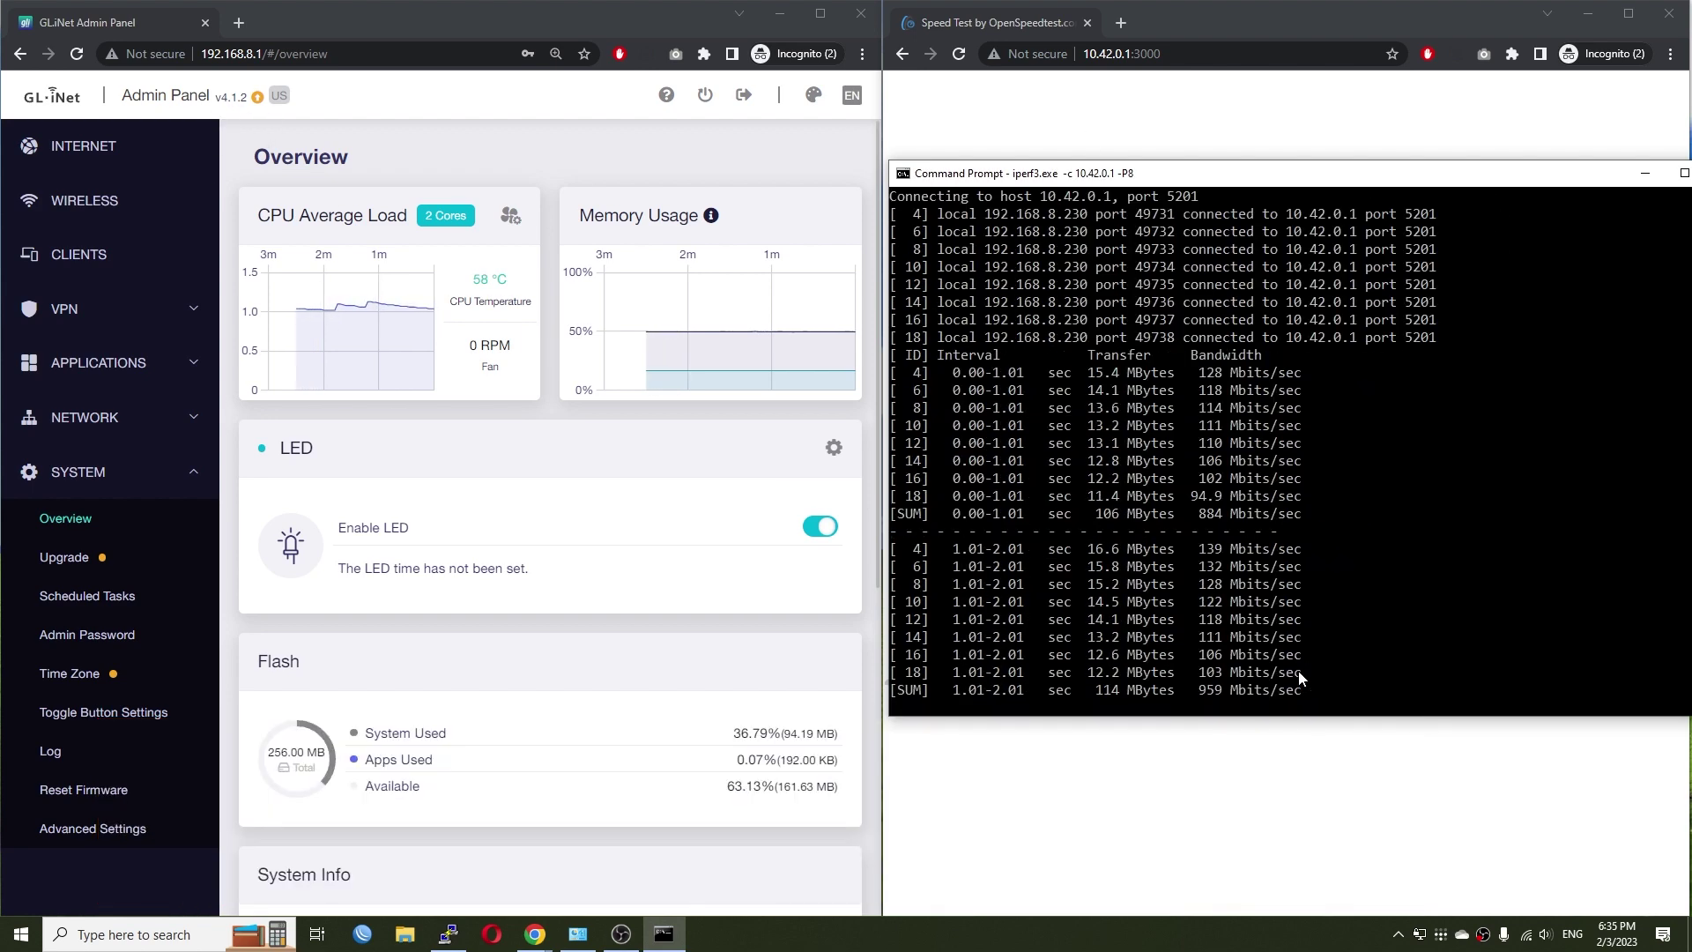
mouse_move(367, 304)
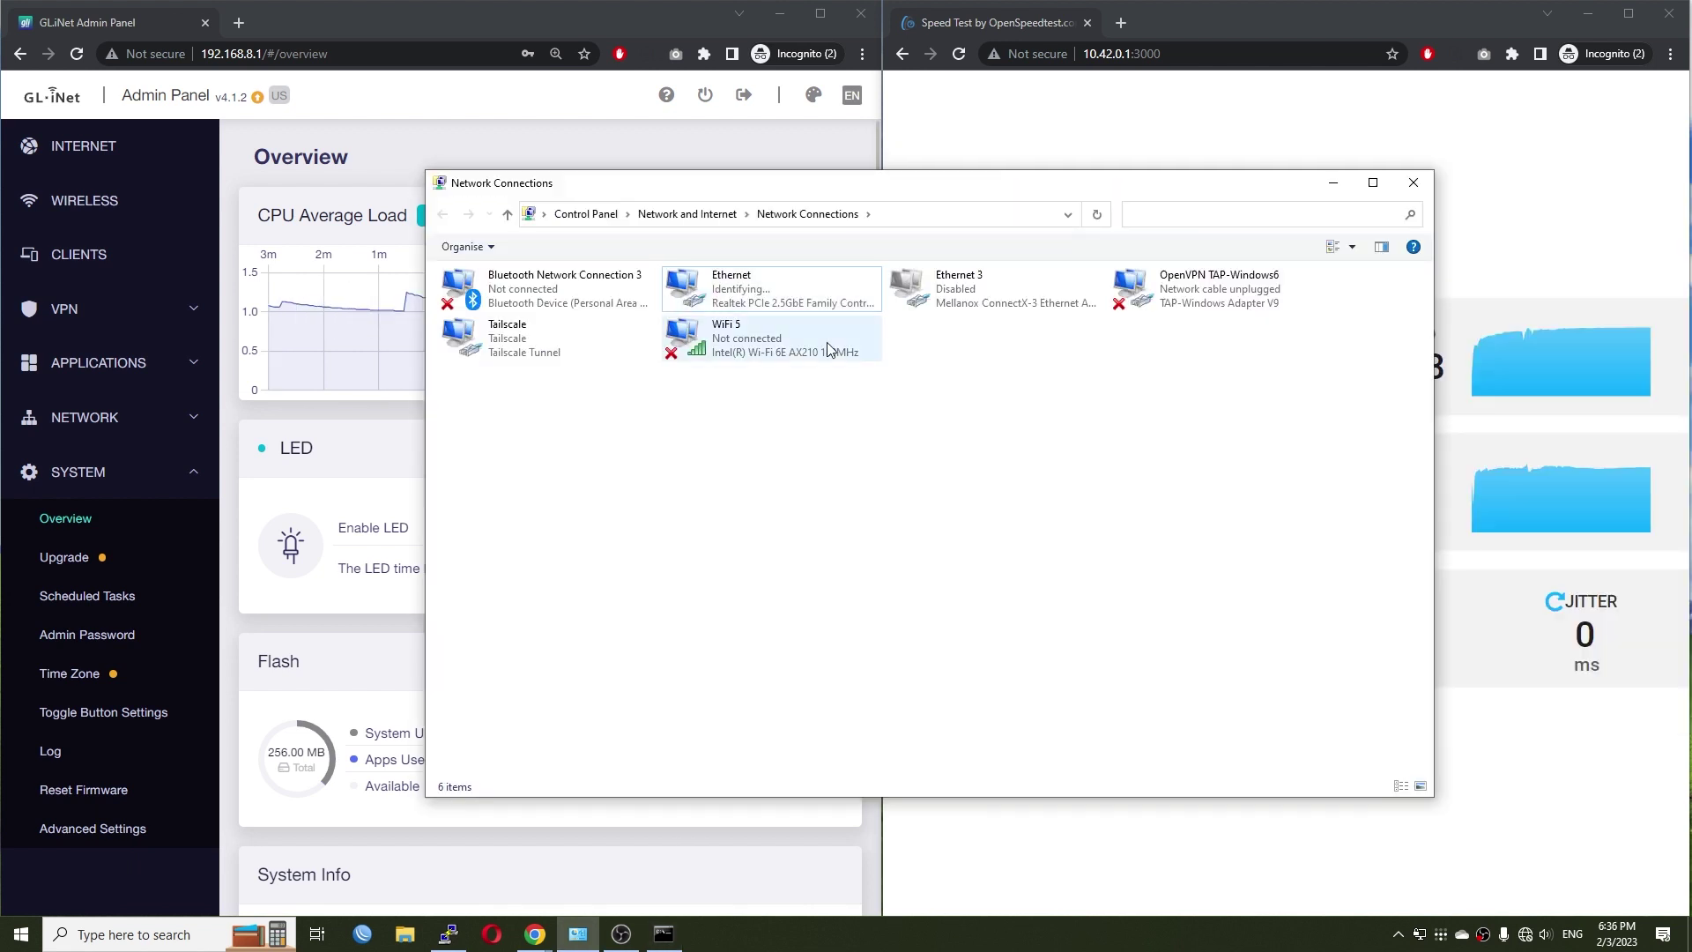
- Check the Ethernet details showing 1.0 Gbps, close both dialogs, and minimize Network Connections
double_click(809, 294)
click(748, 456)
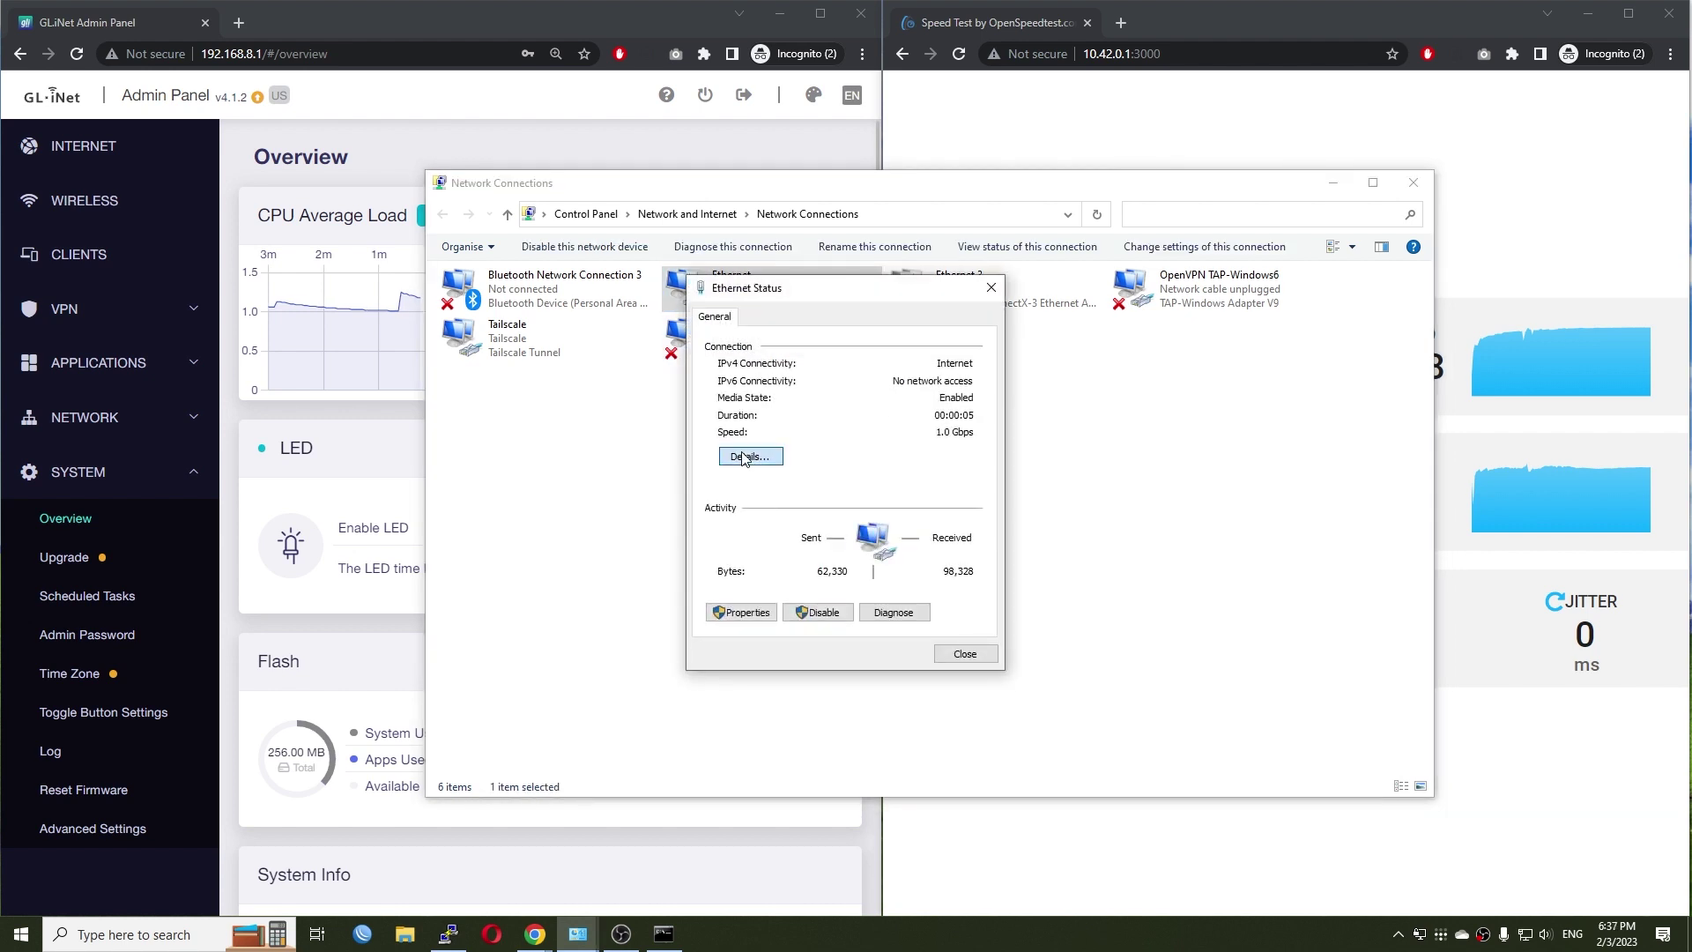
click(996, 315)
click(990, 288)
click(1334, 184)
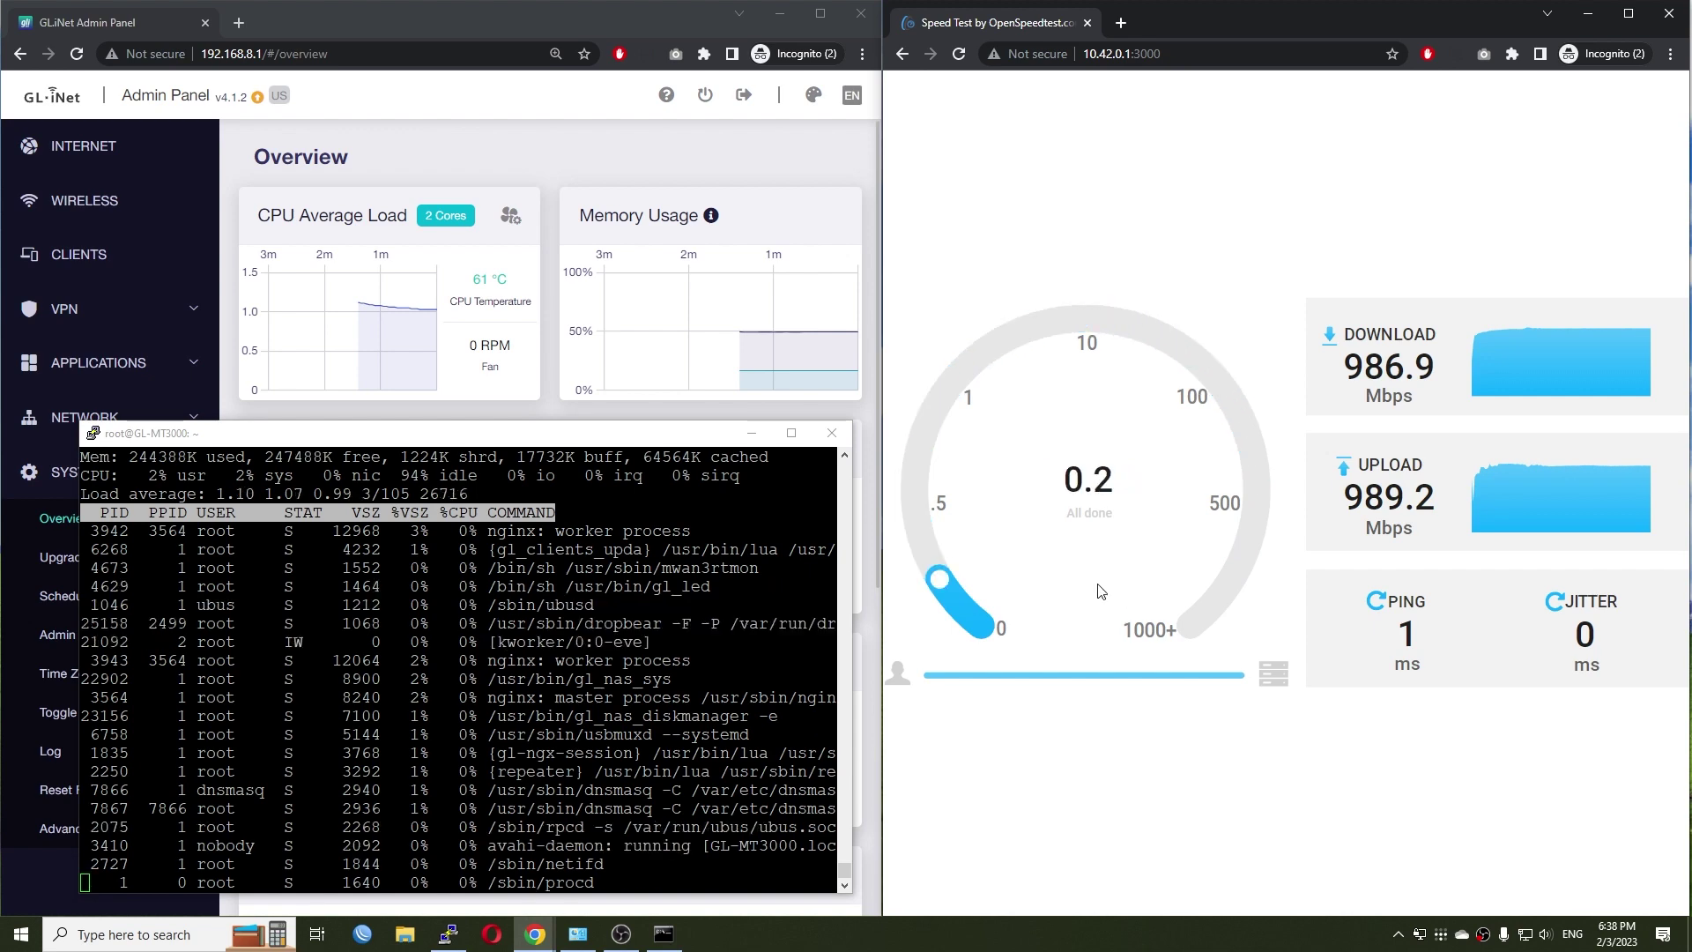
- Rerun the four-stream iperf3 test, then reversed with -R, reaching 951 Mbits/sec
key(alt+Tab)
key(Return)
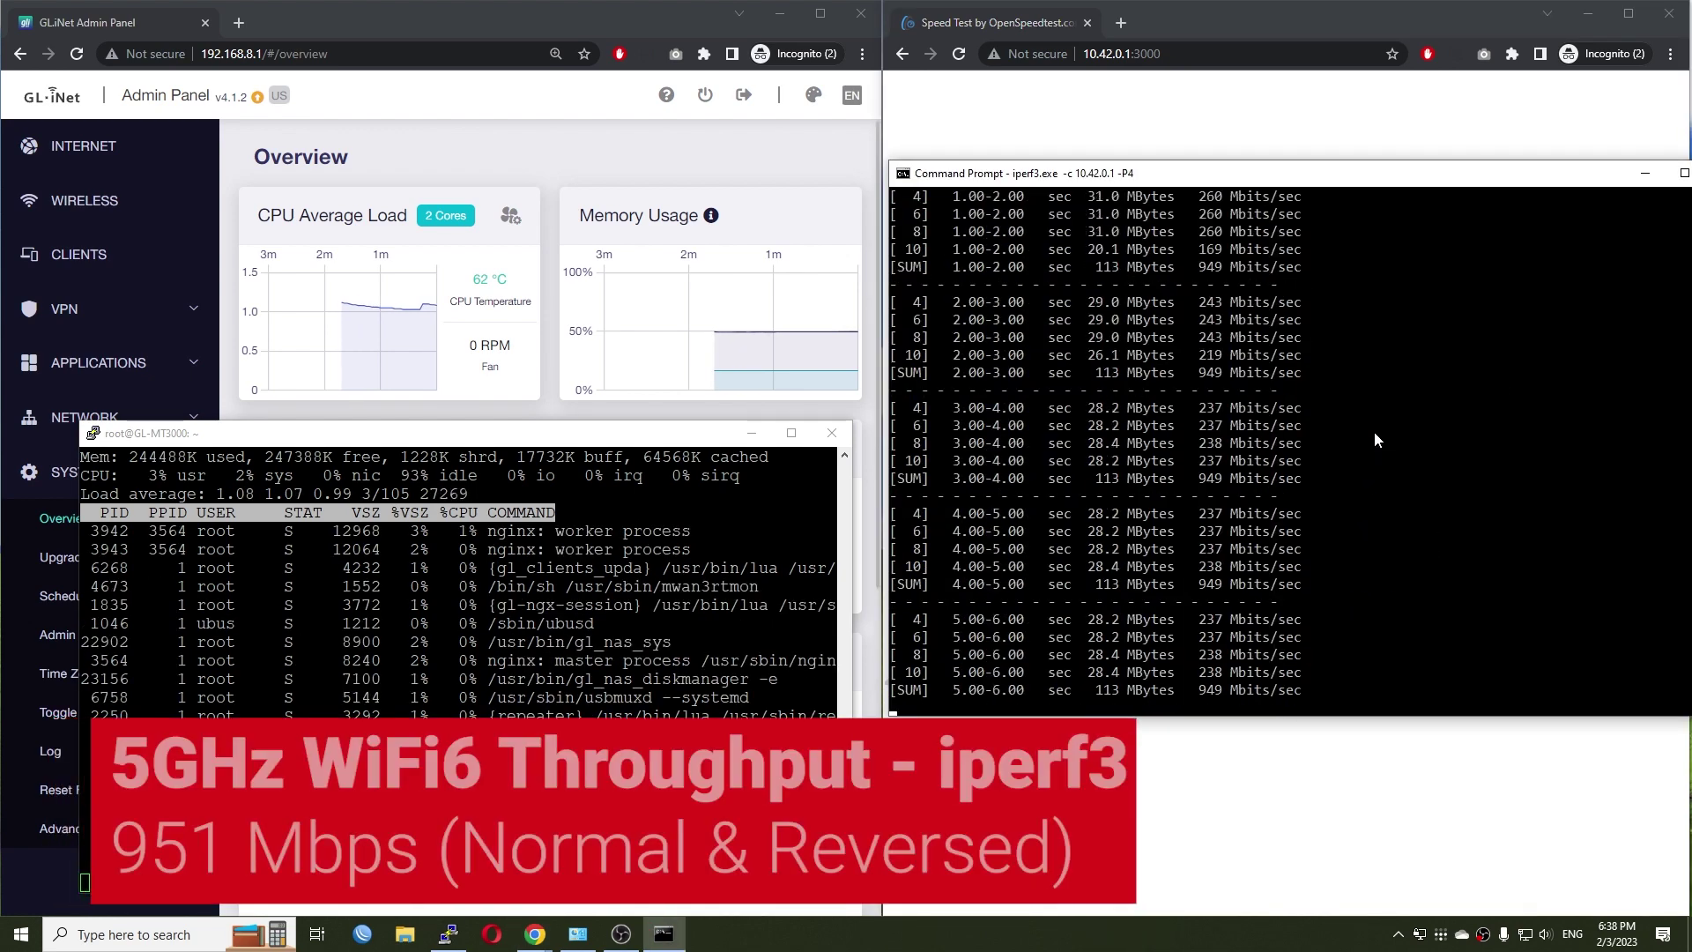
key(Up)
text(-R)
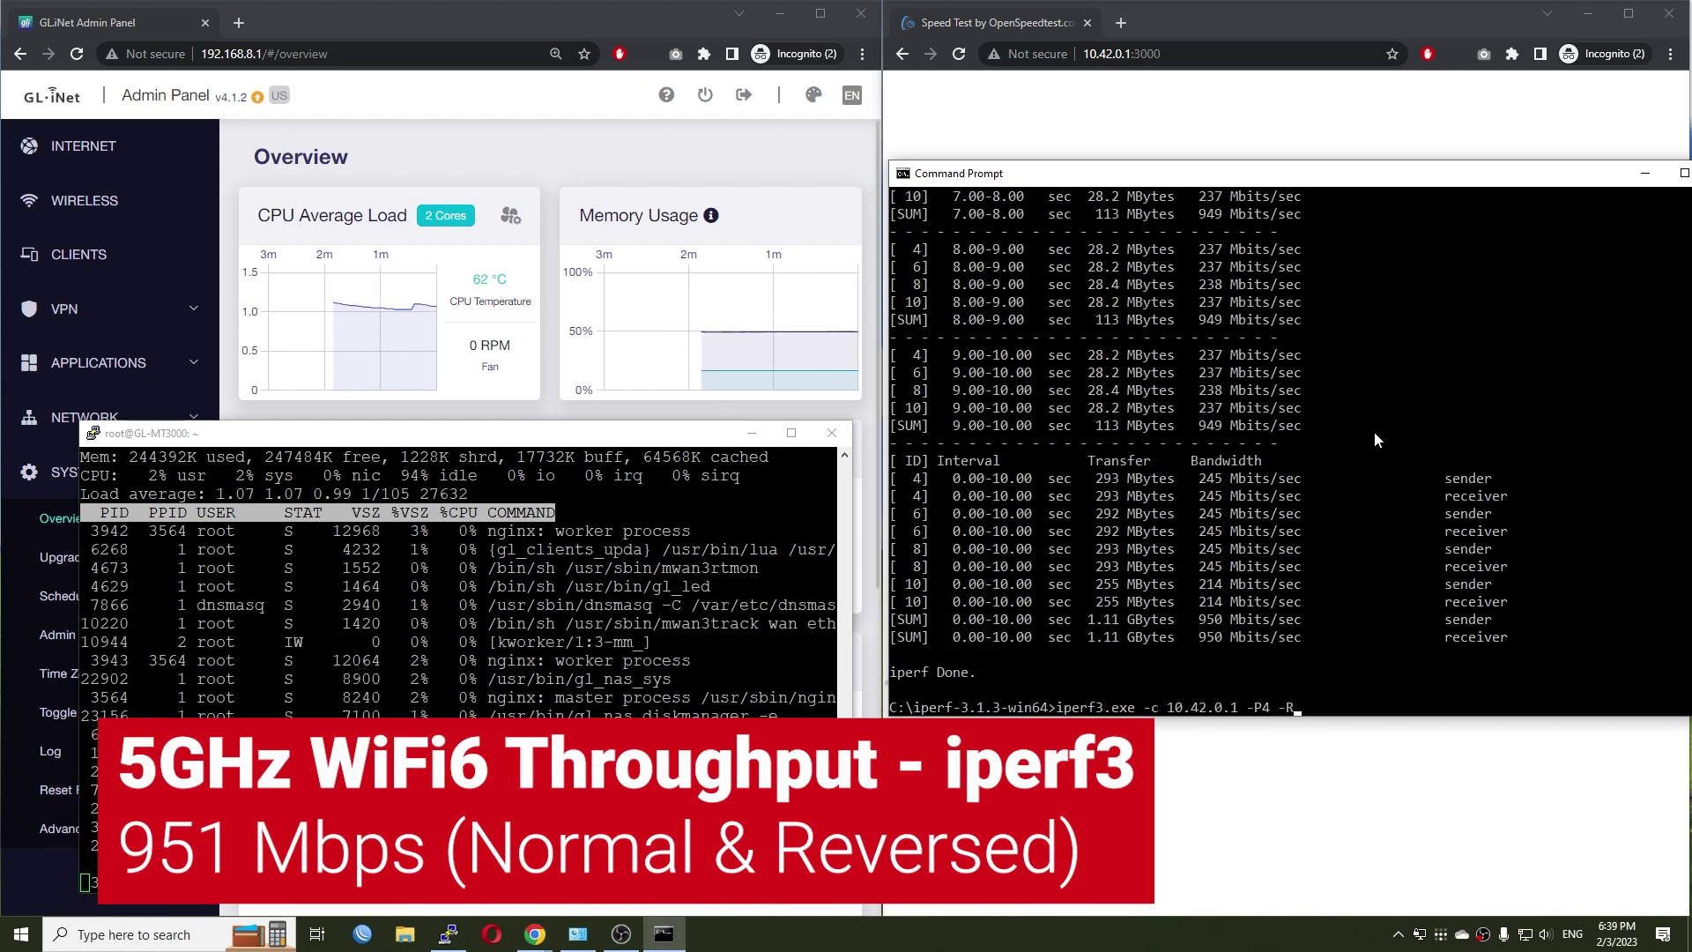
key(Return)
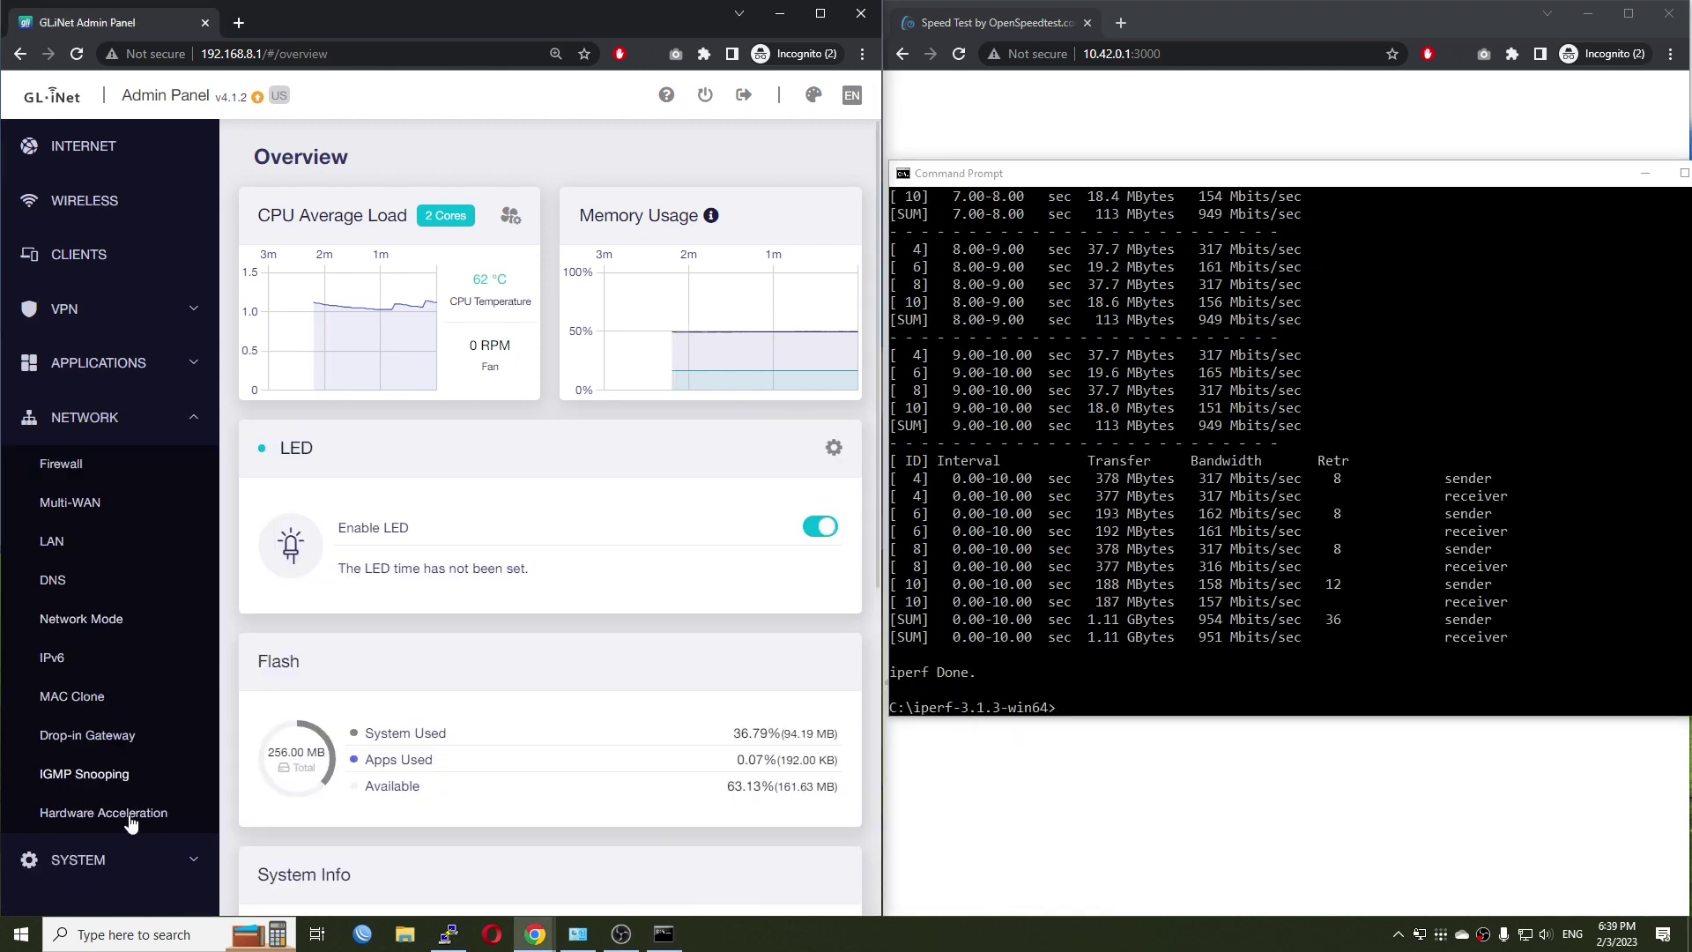
click(150, 811)
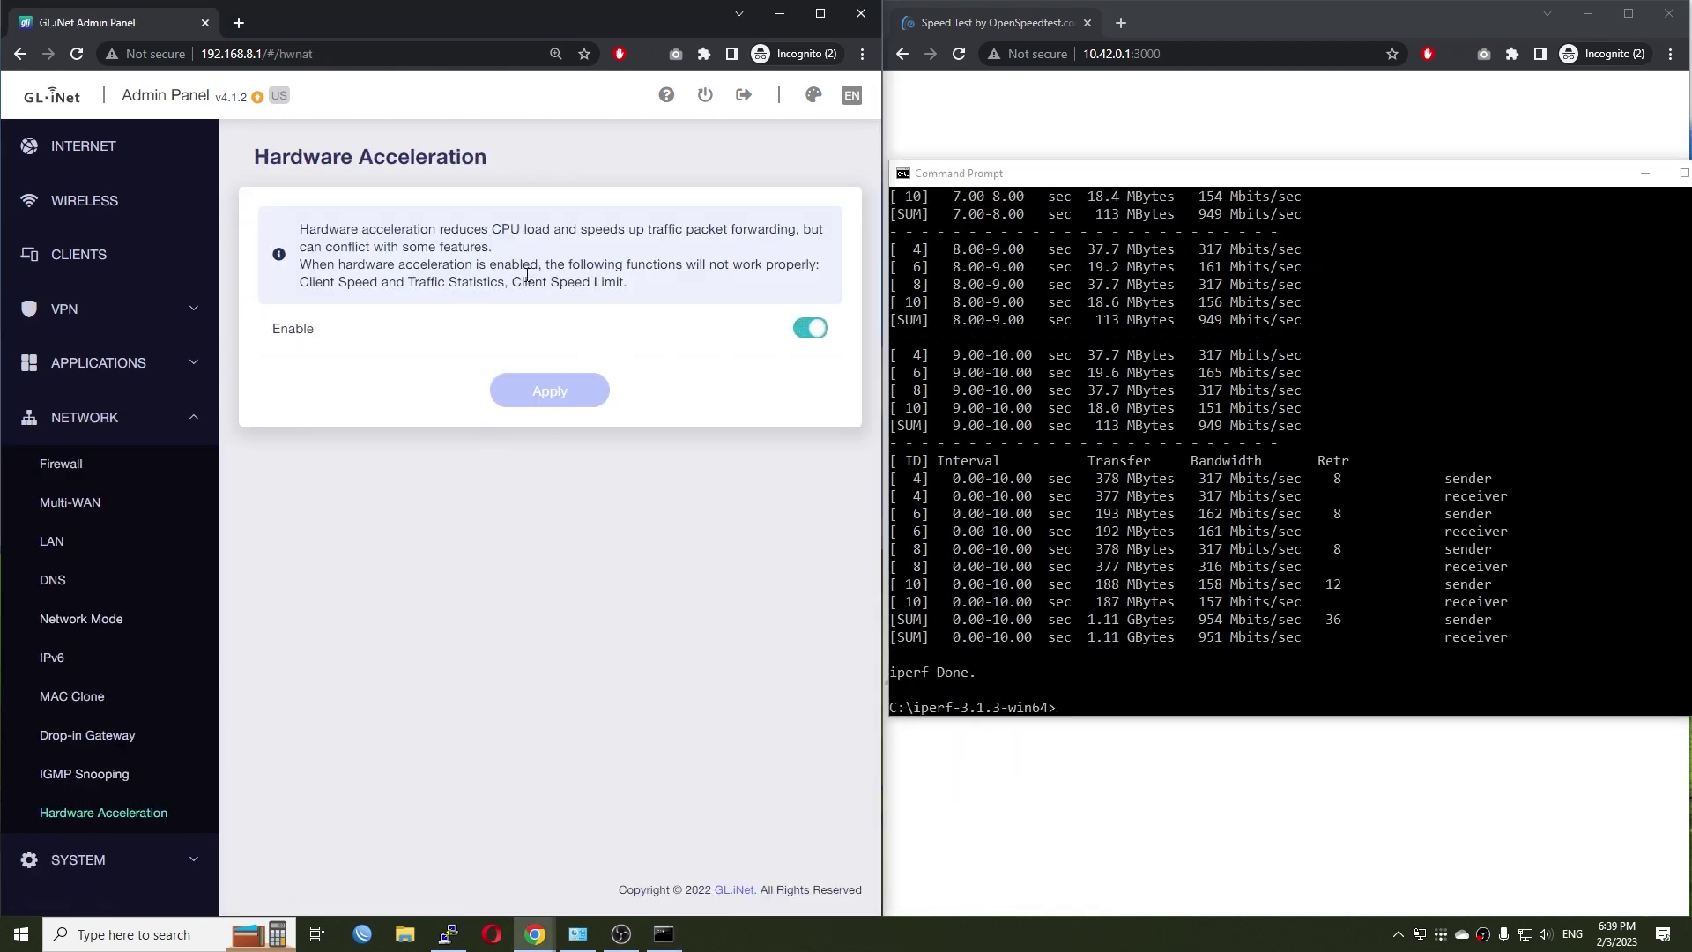
- Switch hardware acceleration off and apply the change
click(810, 328)
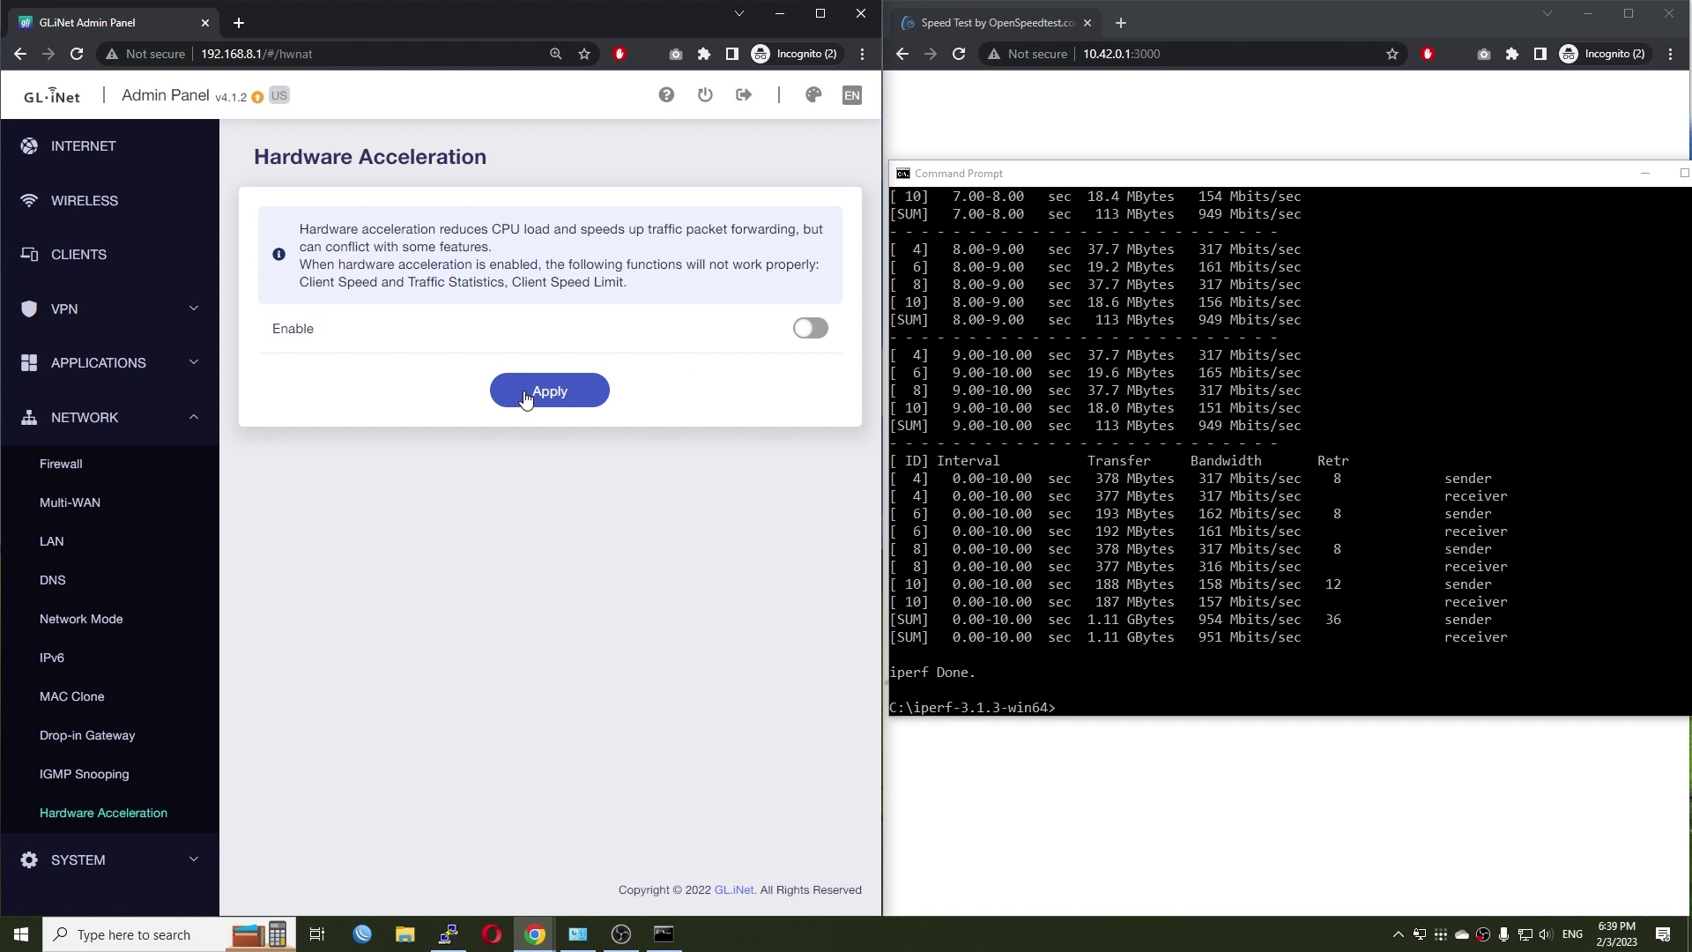
click(526, 397)
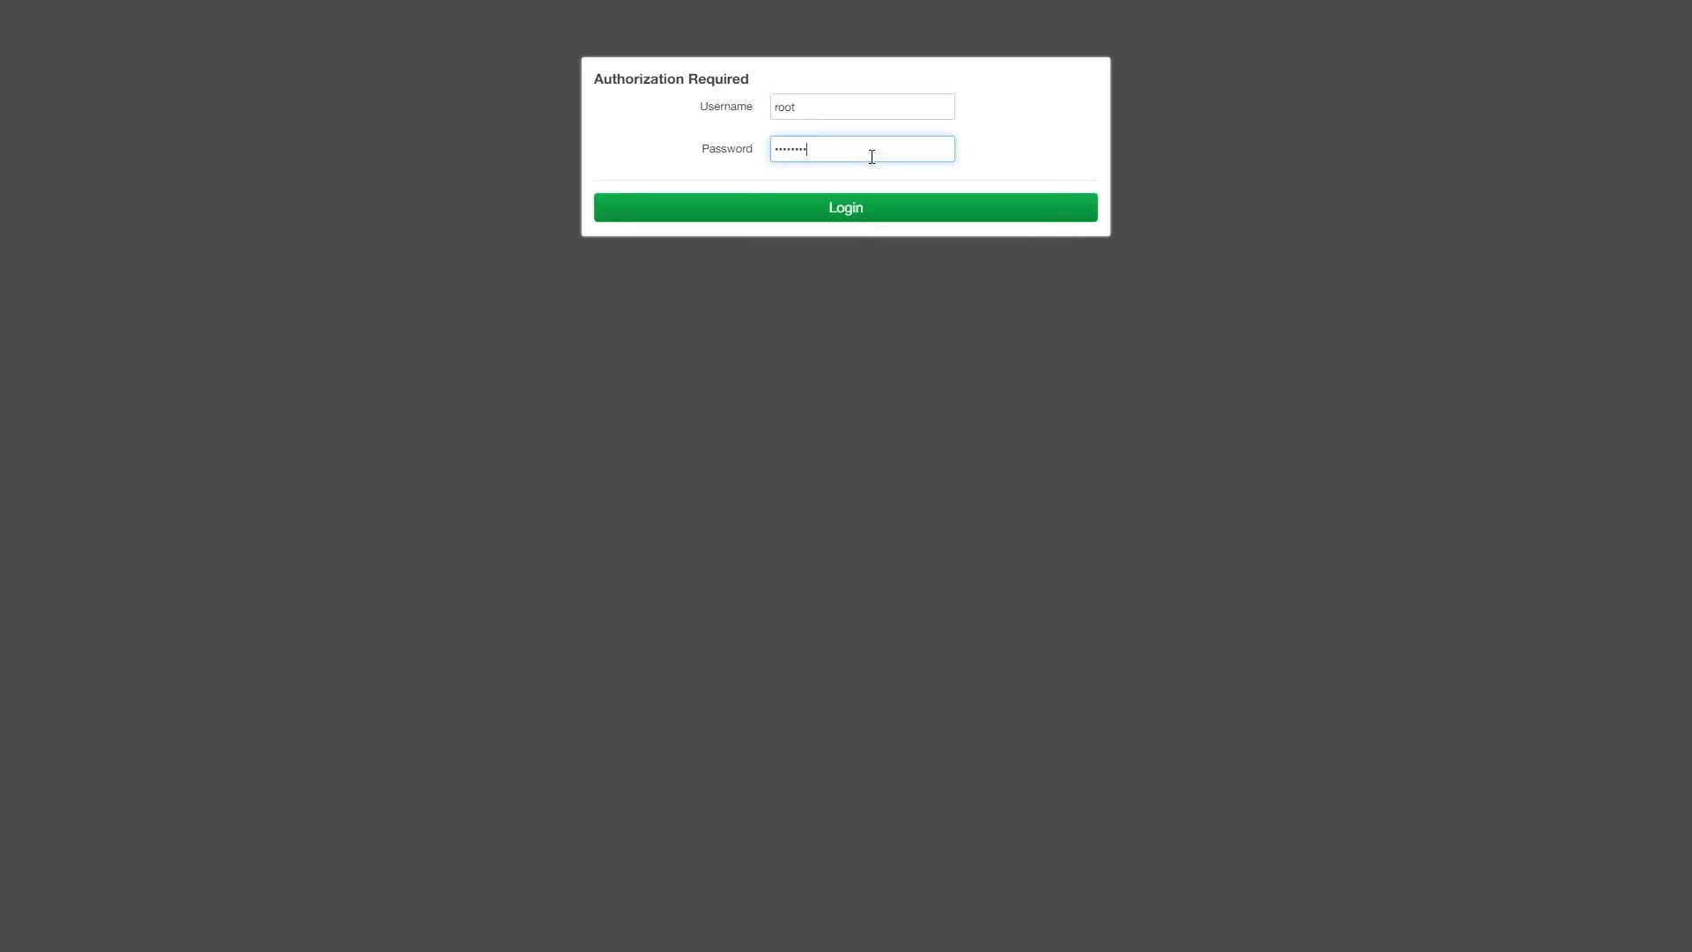
- Log in to LuCI with the root password and zoom the page to 110%
text(*****)
key(Return)
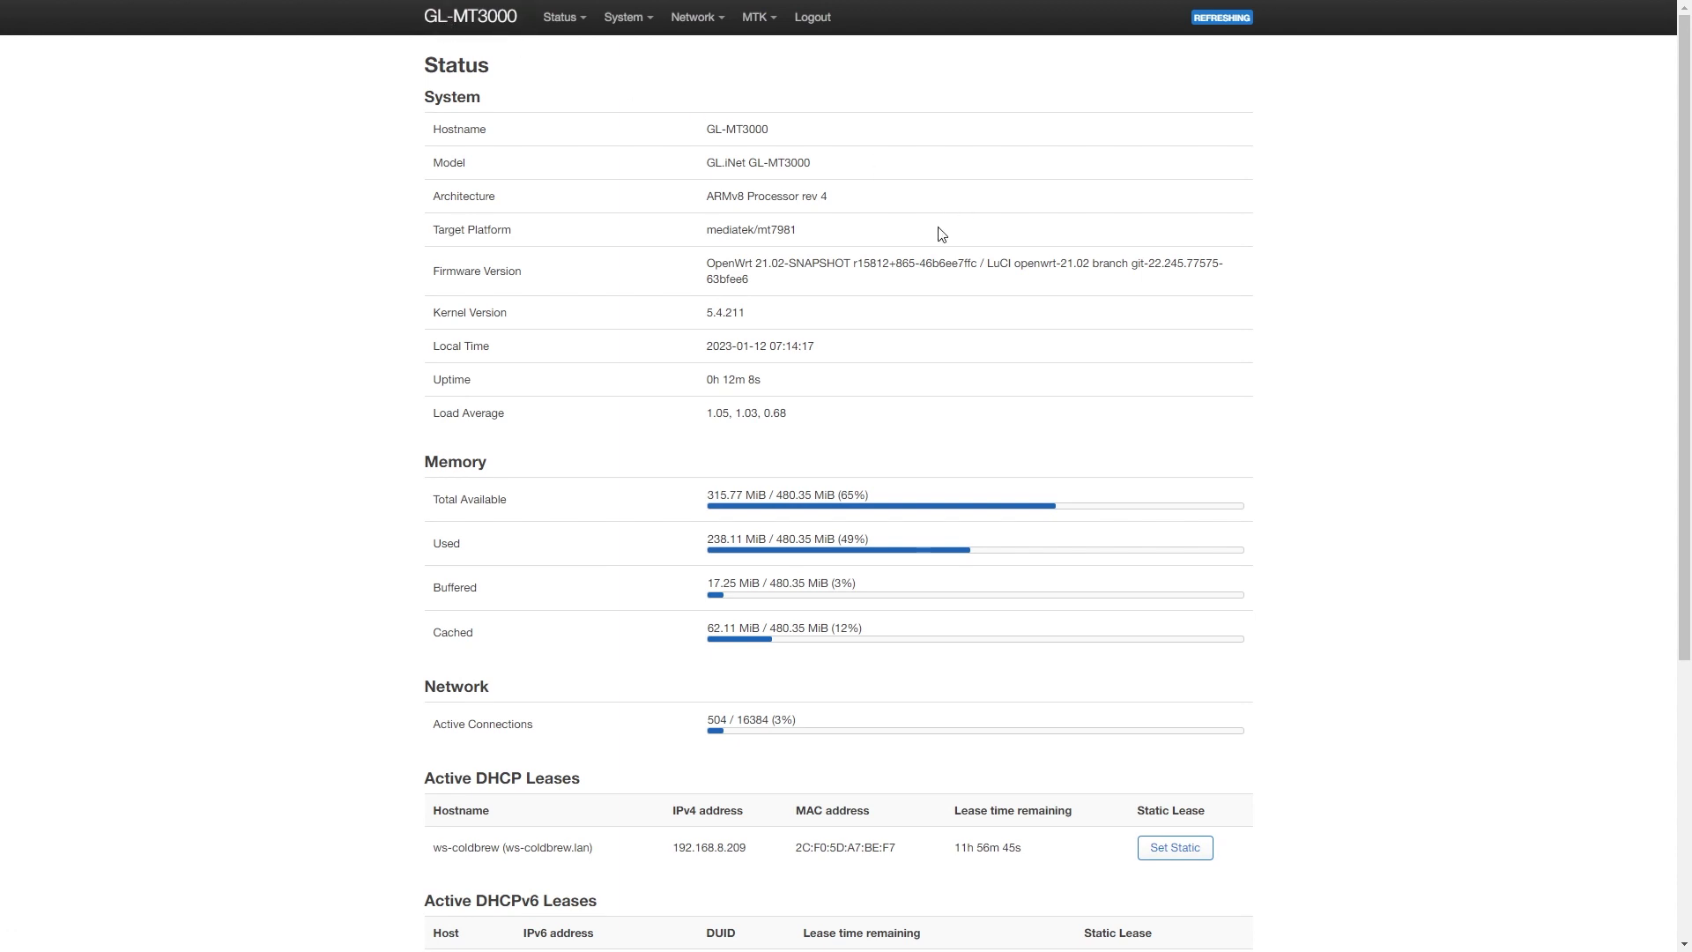
key(ctrl+plus)
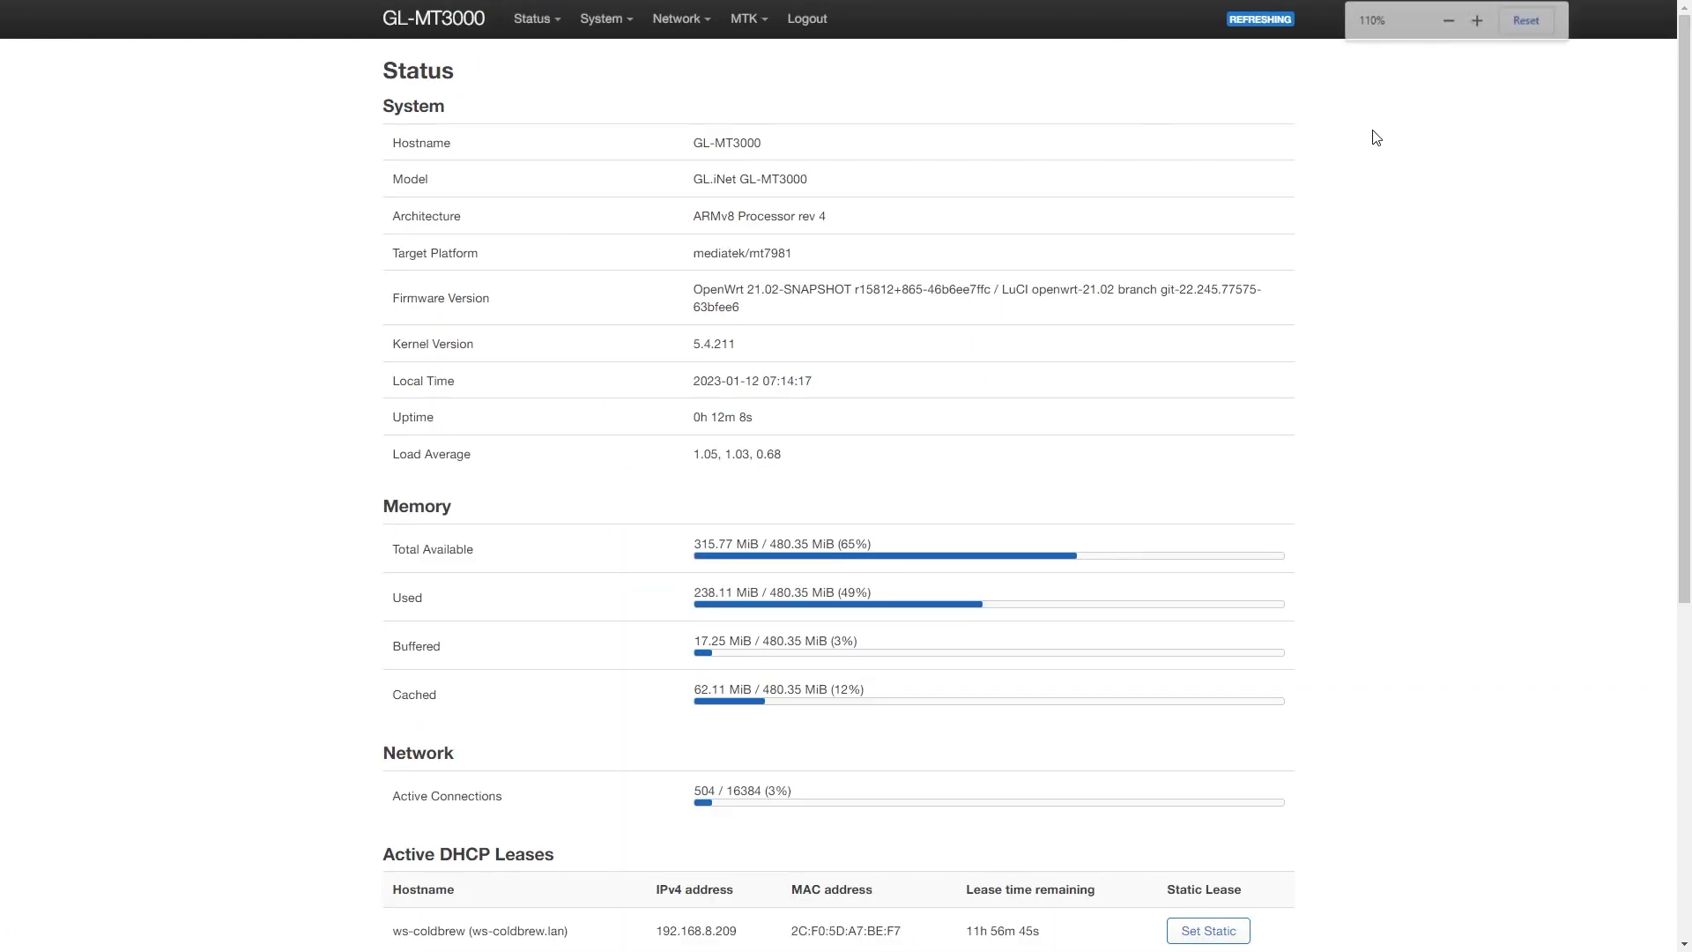
- Highlight the Status values: hostname GL-MT3000, model, platform mediatek/mt7981, firmware and kernel 5.4.211
drag(765, 144, 694, 144)
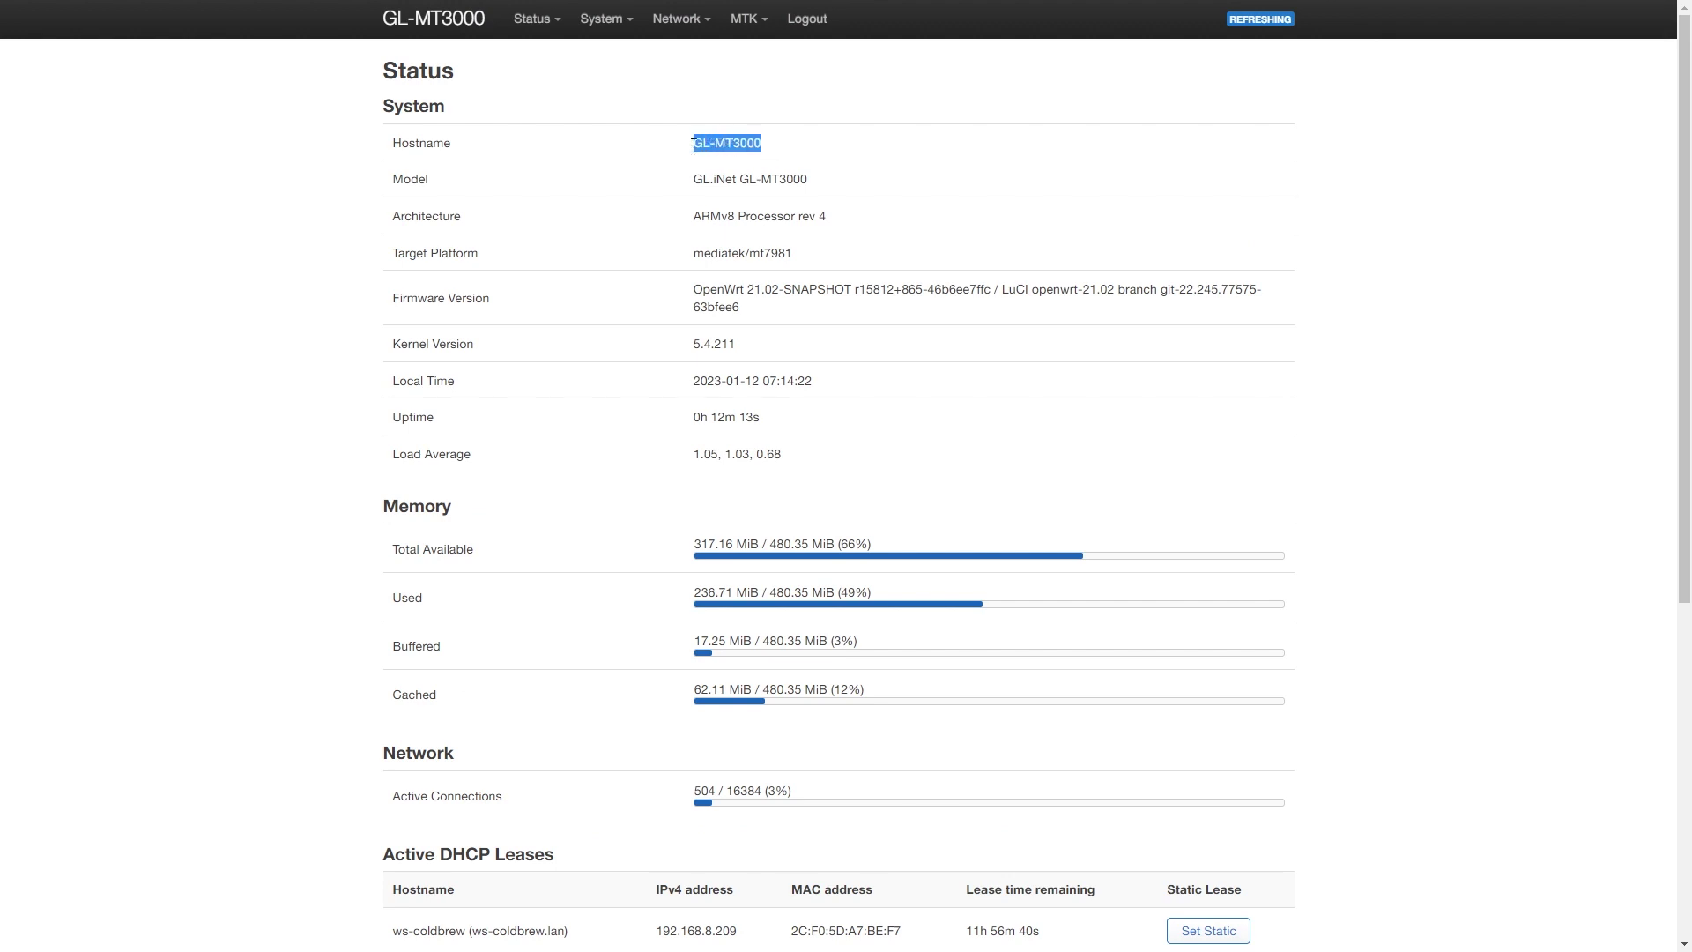
drag(859, 187, 688, 181)
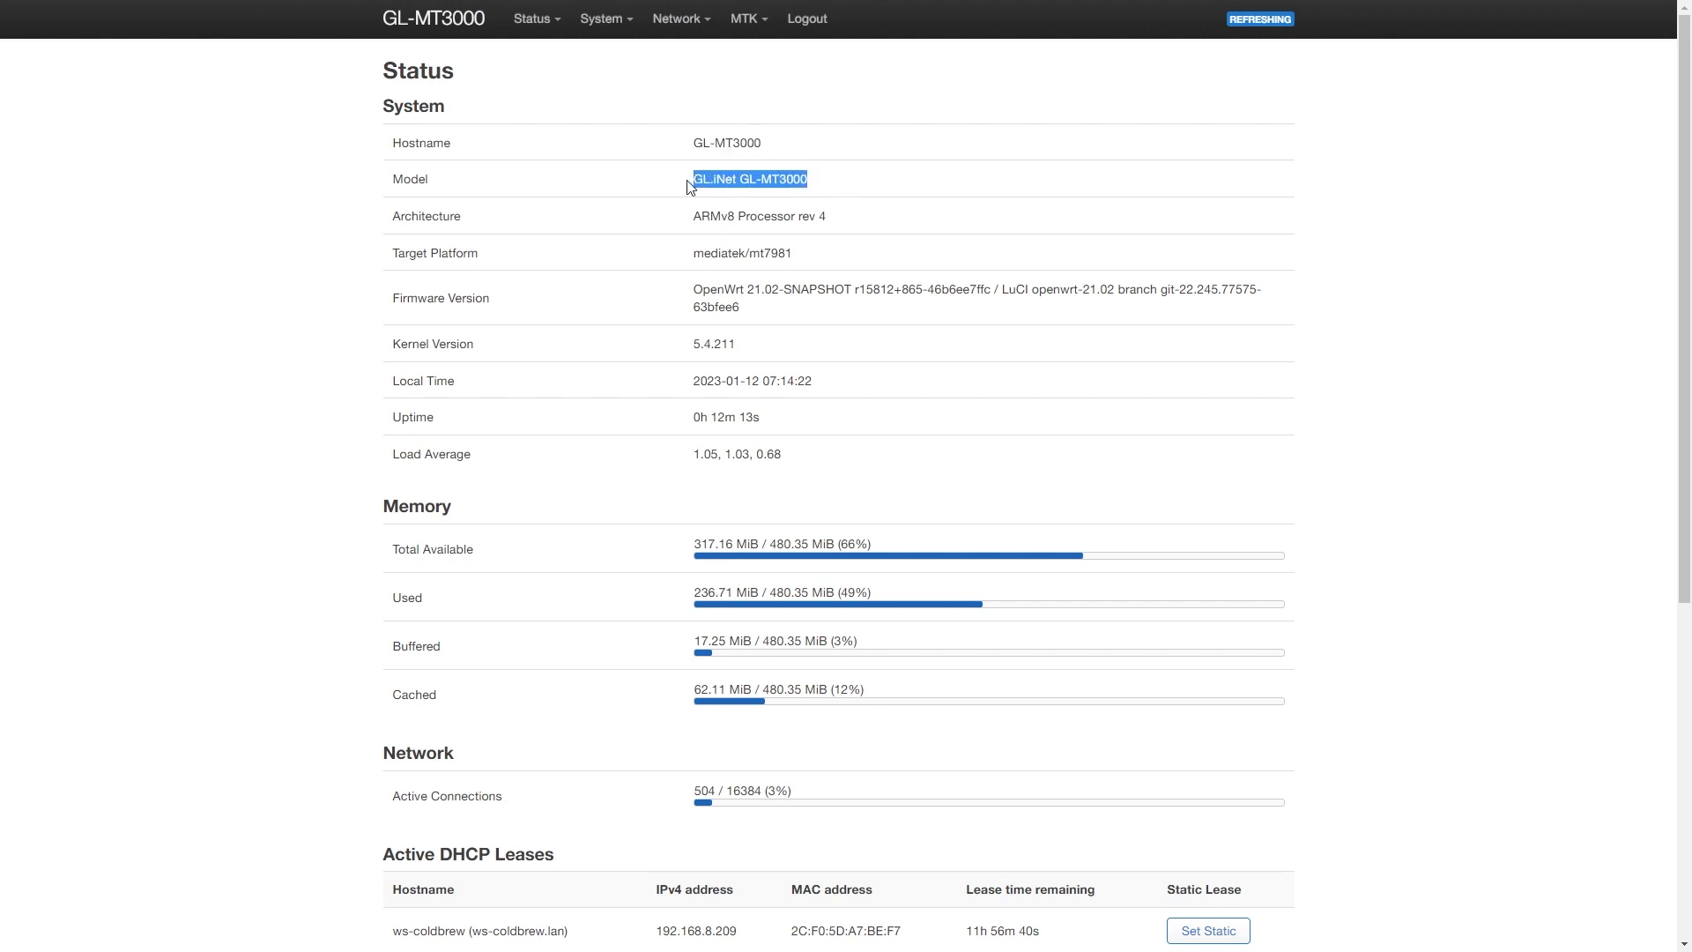
drag(789, 256, 688, 262)
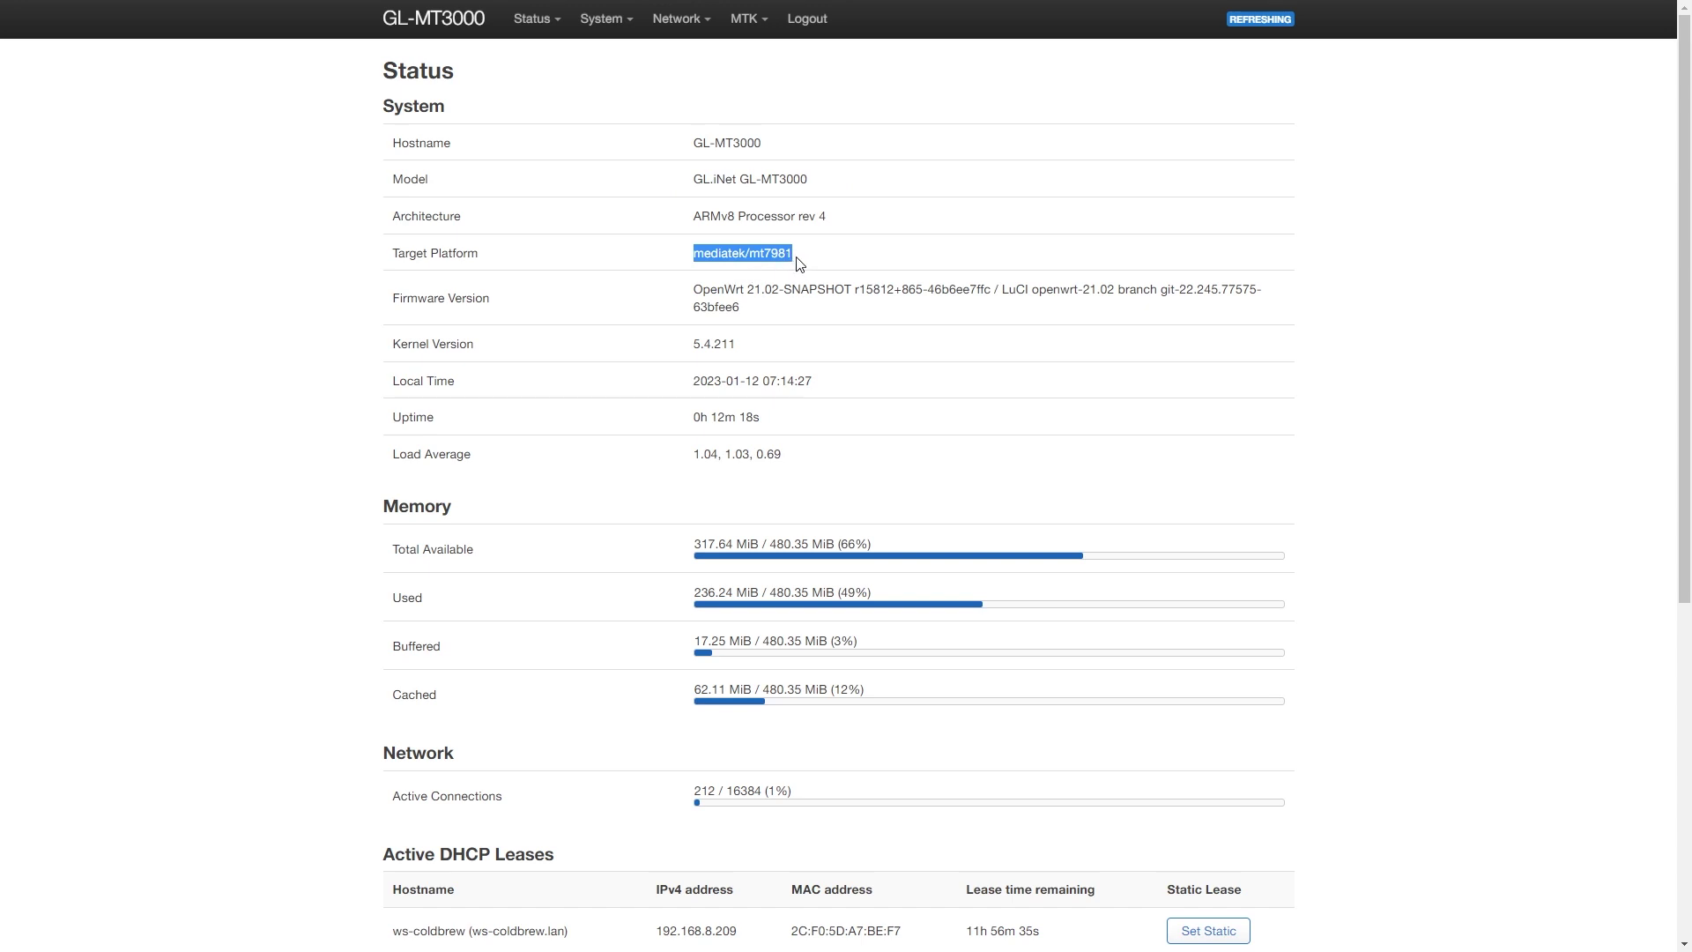
drag(755, 317, 683, 297)
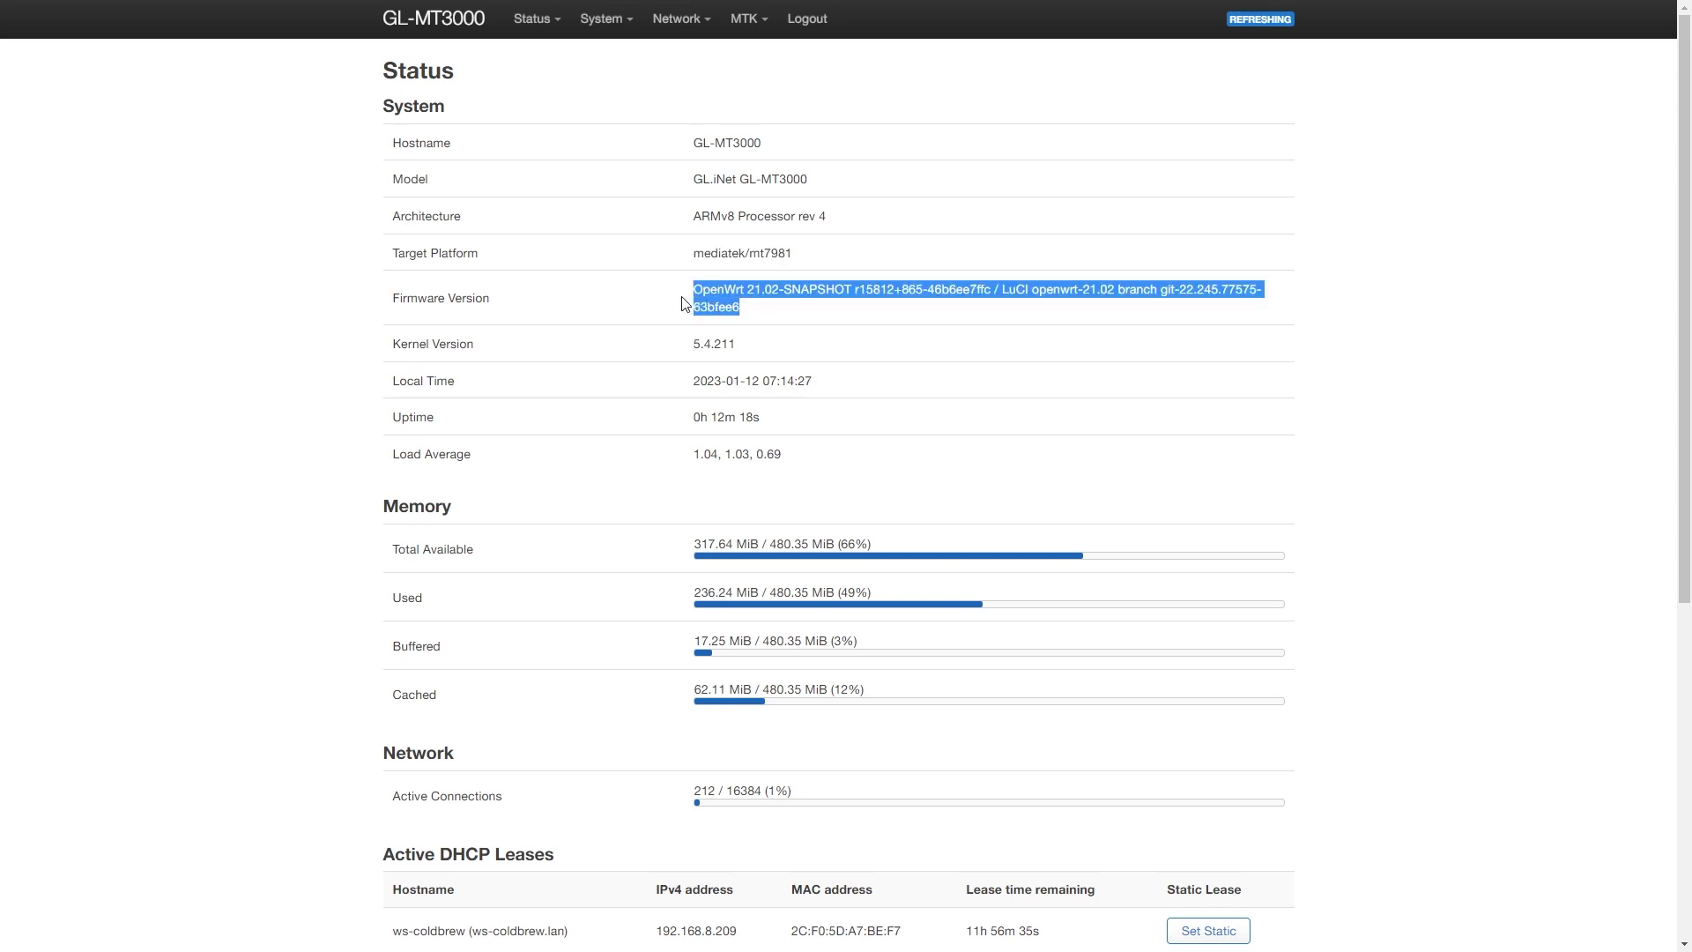
click(796, 285)
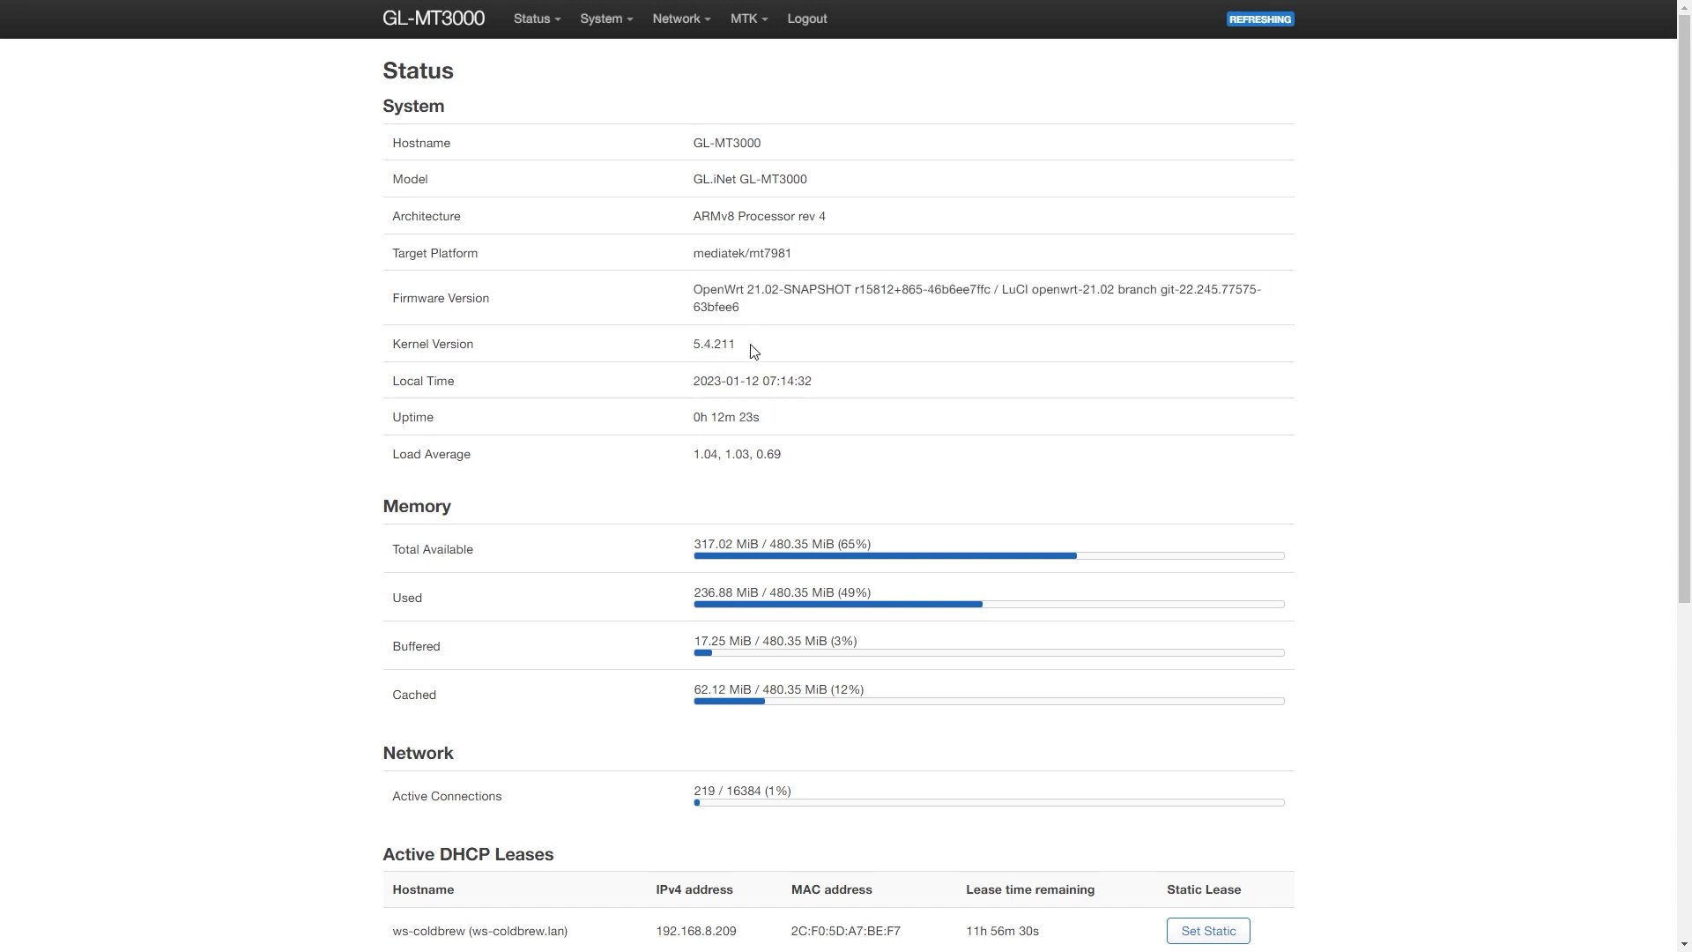
drag(740, 349, 690, 347)
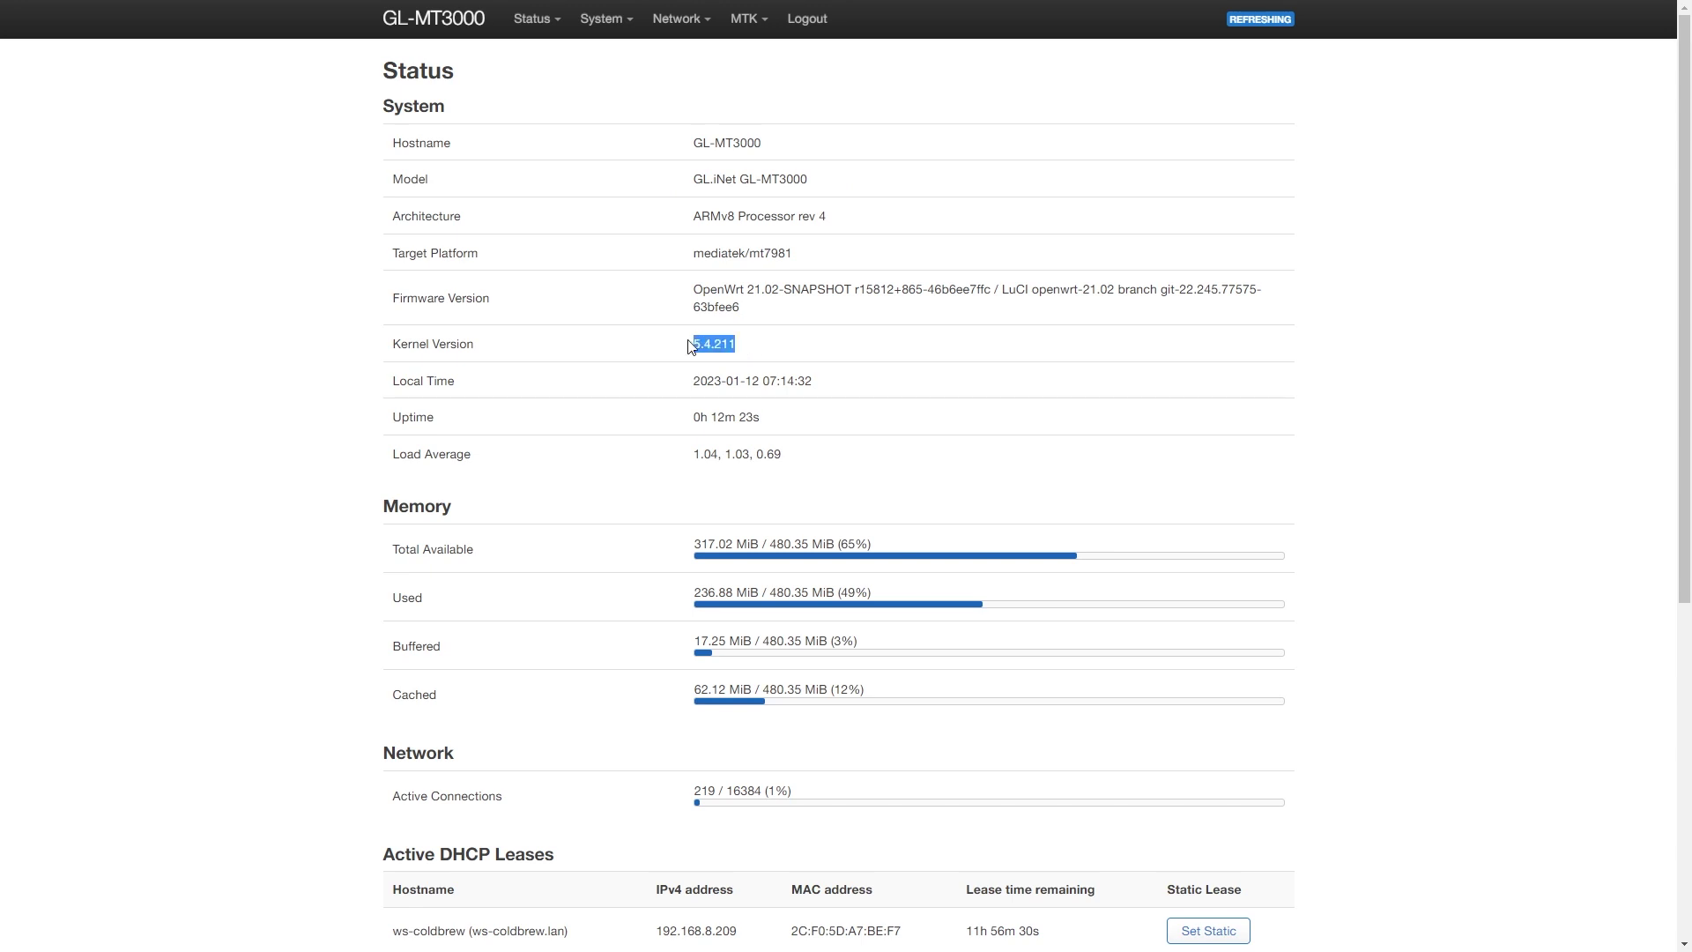
click(758, 352)
- Go to Network > Interfaces and accept the network configuration migration
mouse_move(681, 19)
click(686, 58)
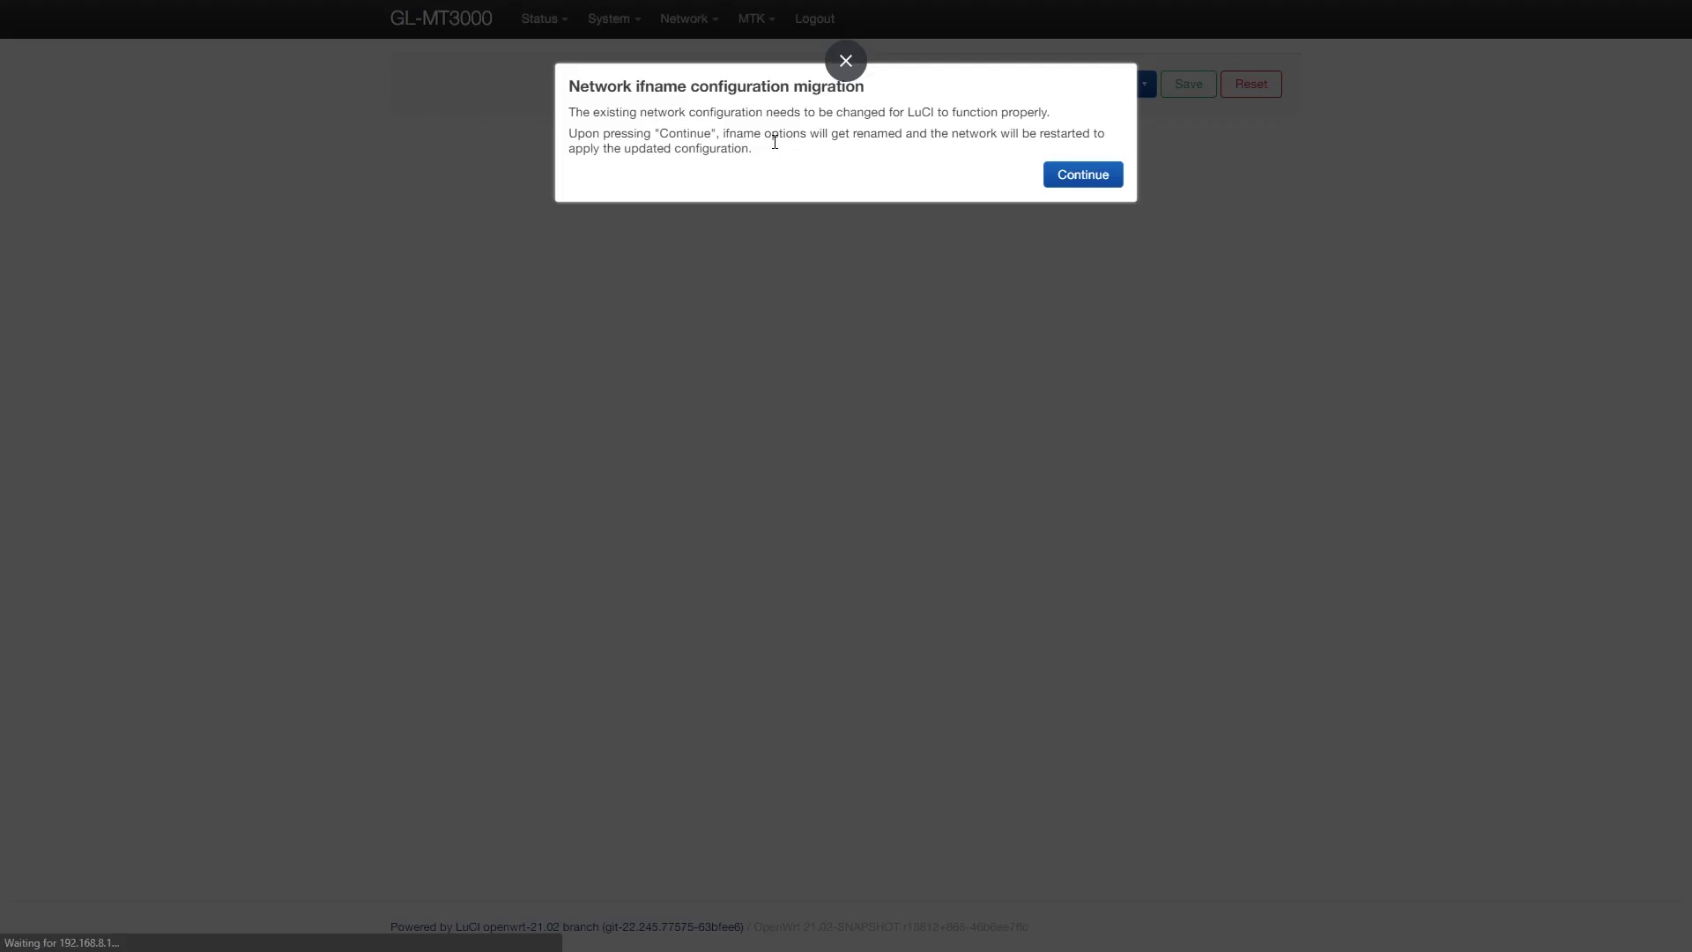
click(1075, 174)
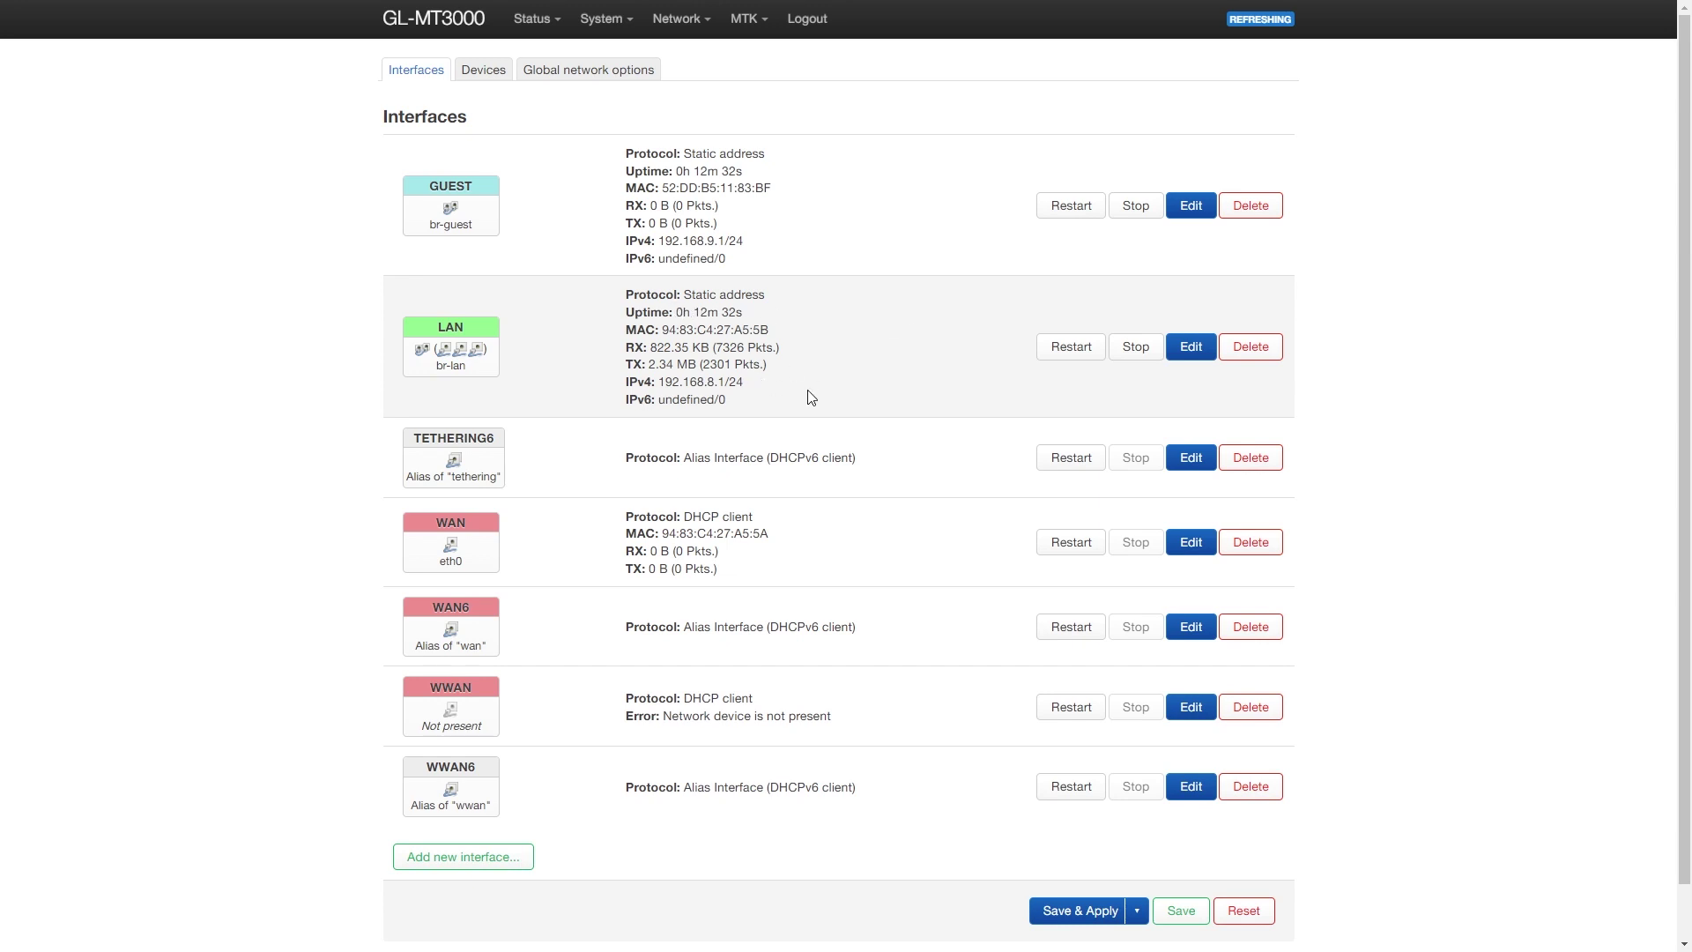
- Look over the Devices and Global network options tabs, then bring up the Wireless overview
click(487, 72)
click(578, 72)
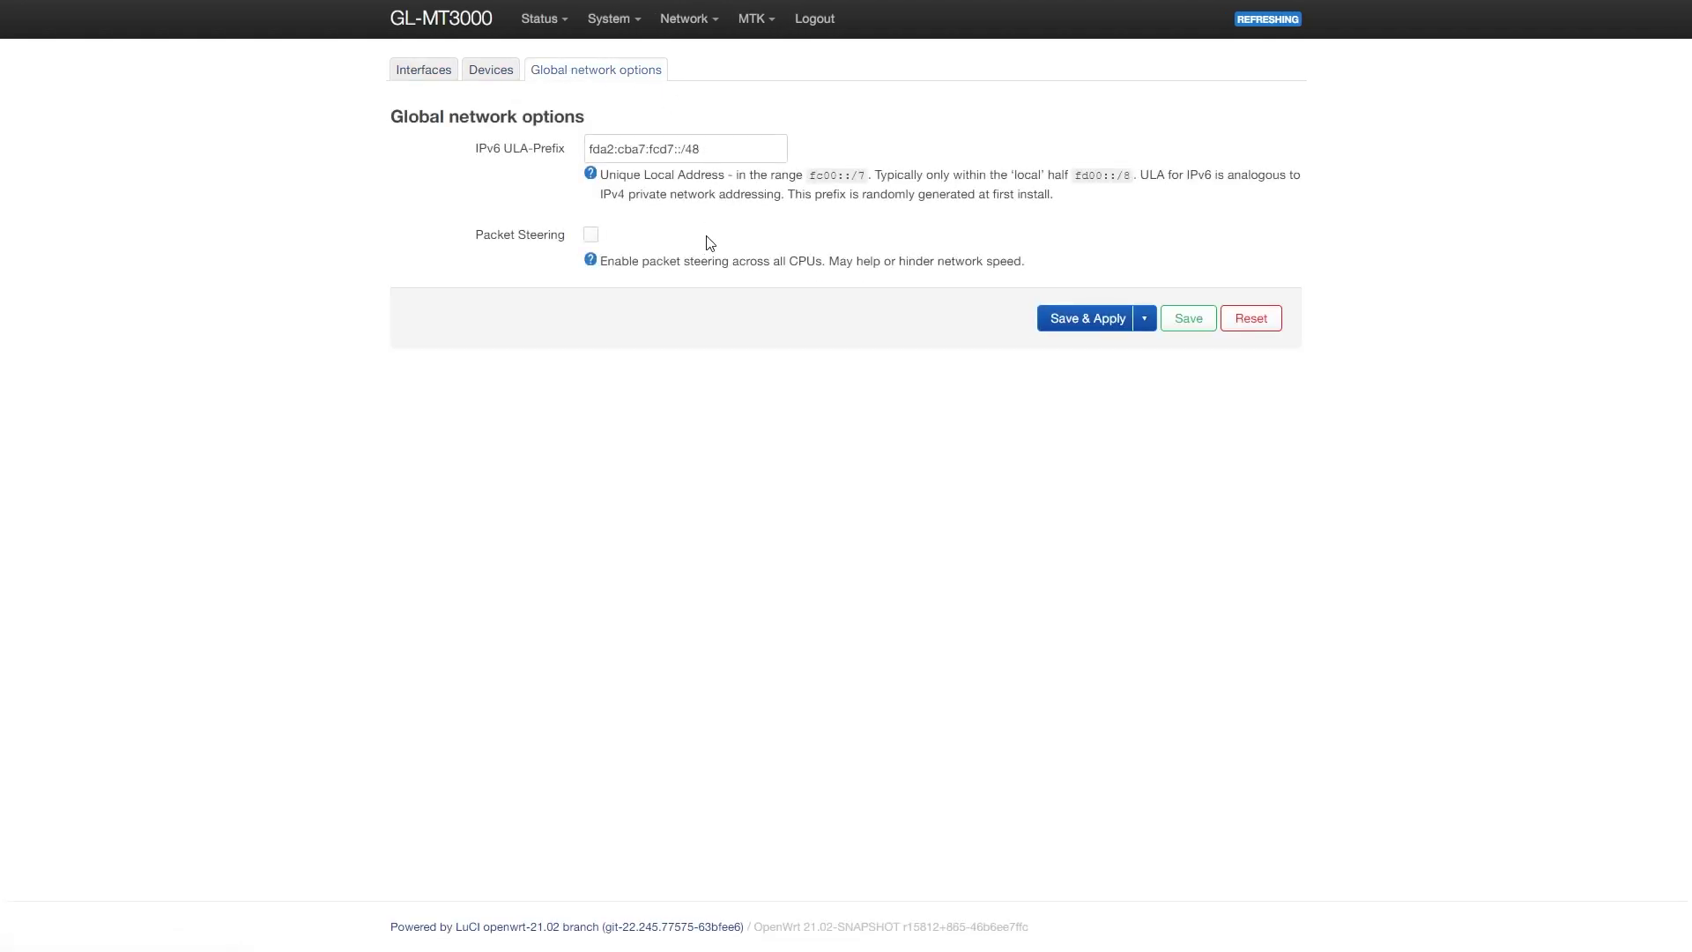
mouse_move(758, 22)
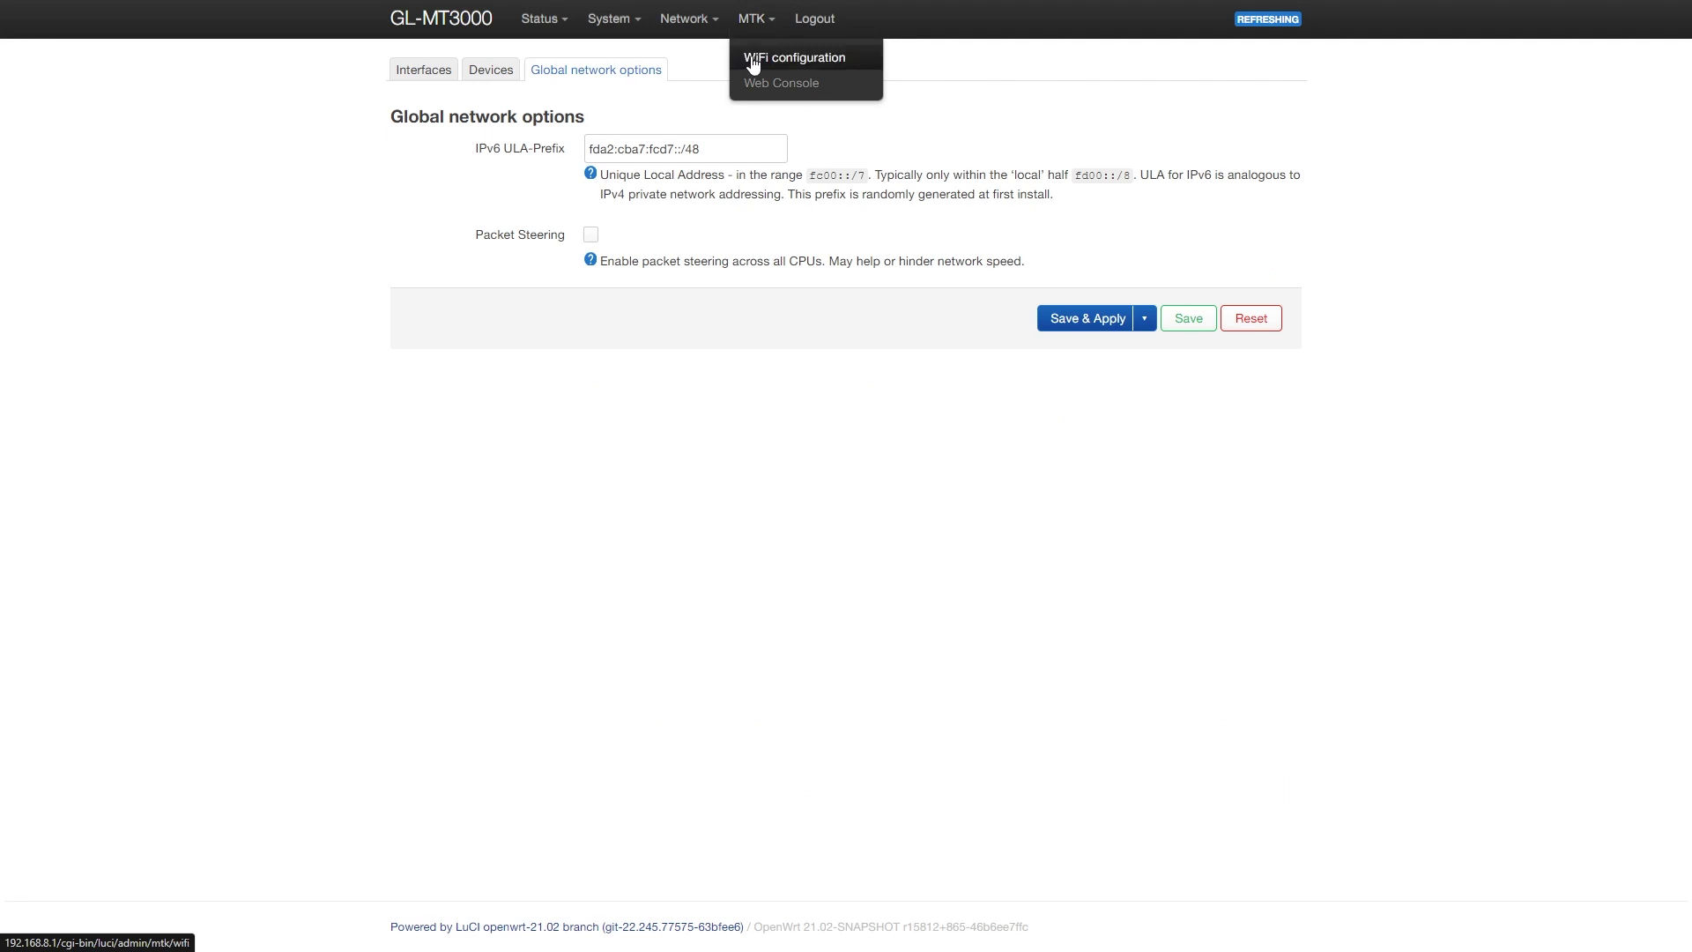
click(754, 59)
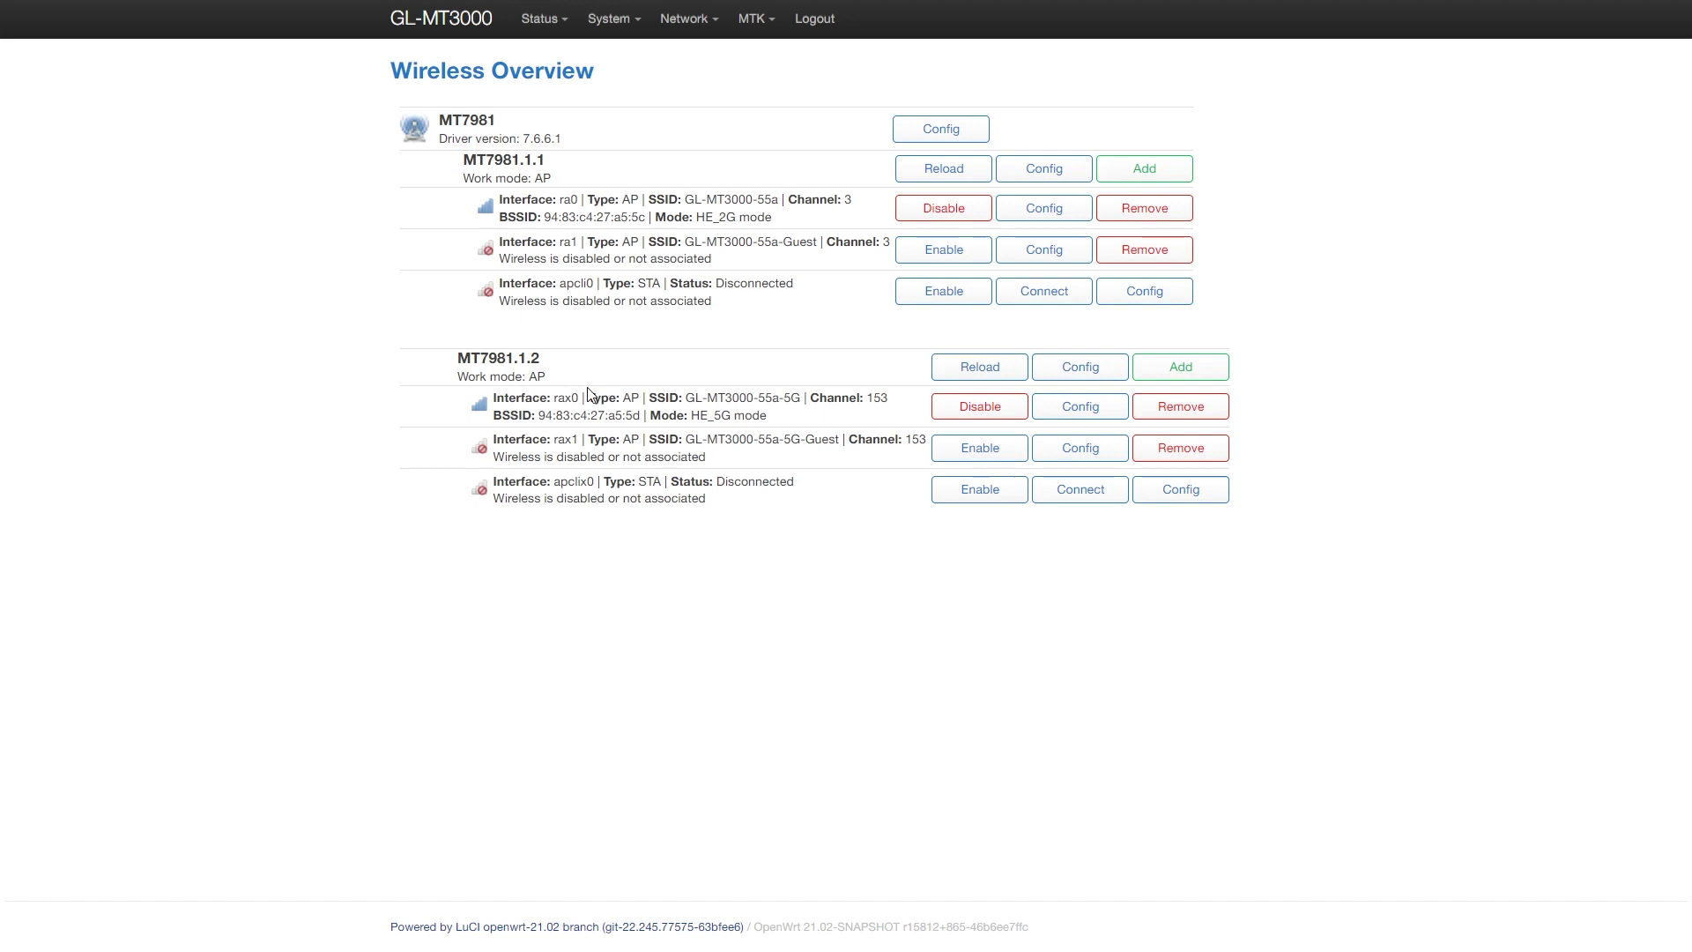
click(1082, 413)
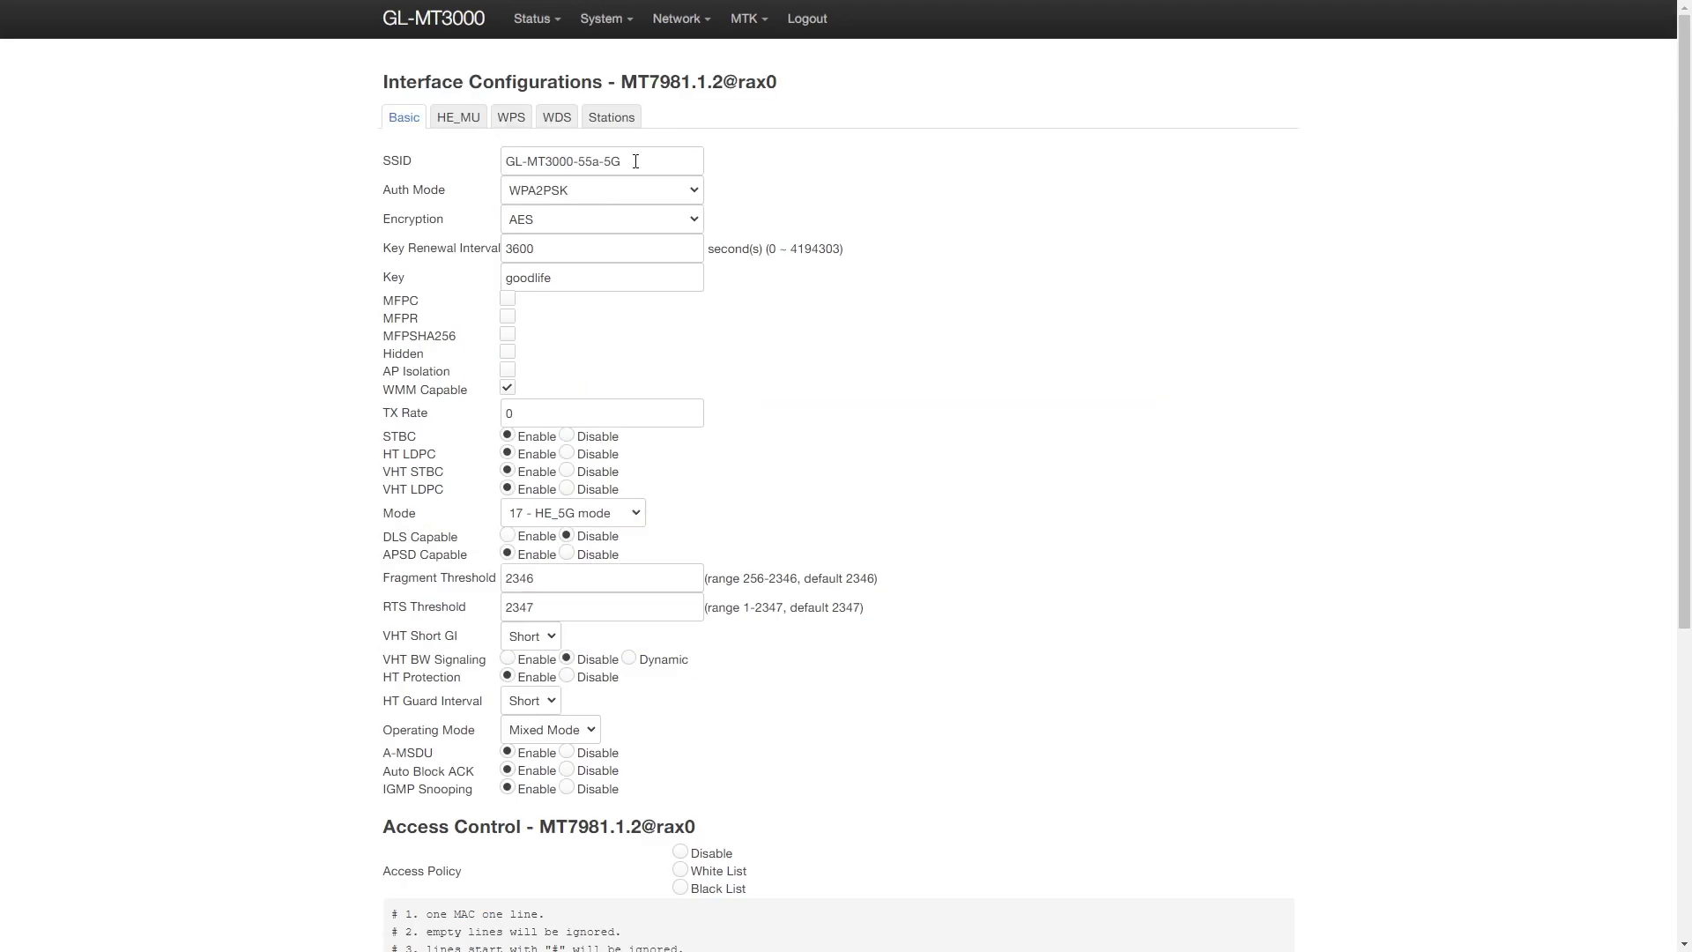
drag(636, 161, 470, 172)
click(620, 201)
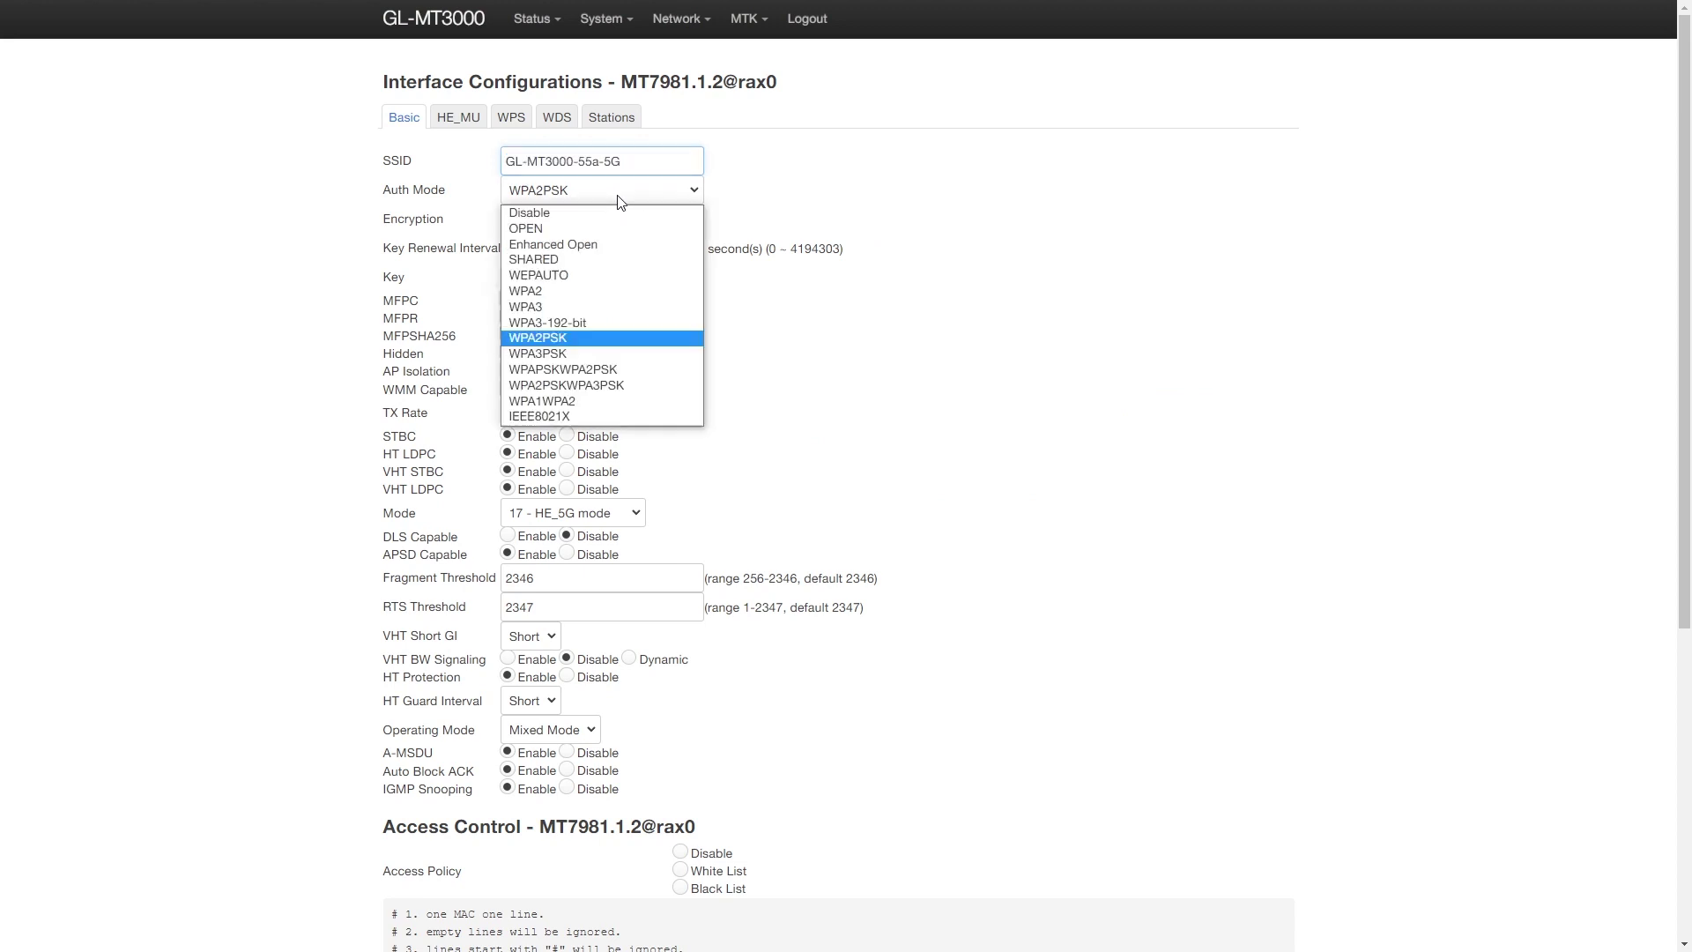
click(620, 202)
drag(554, 281, 494, 283)
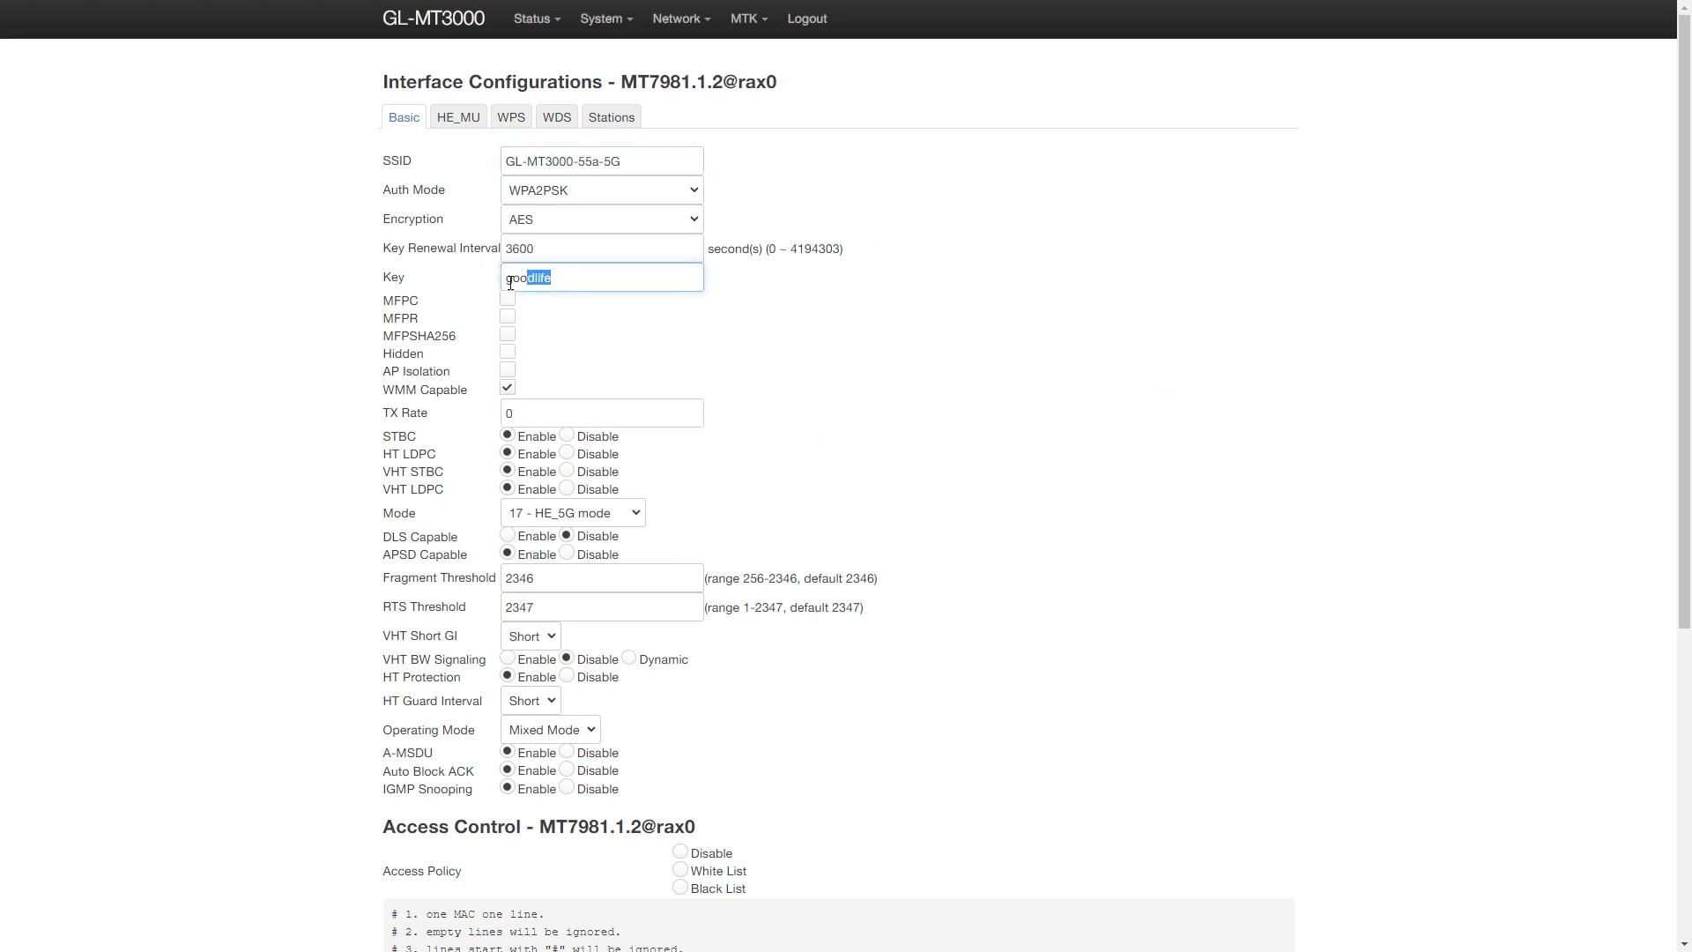
click(824, 328)
click(606, 515)
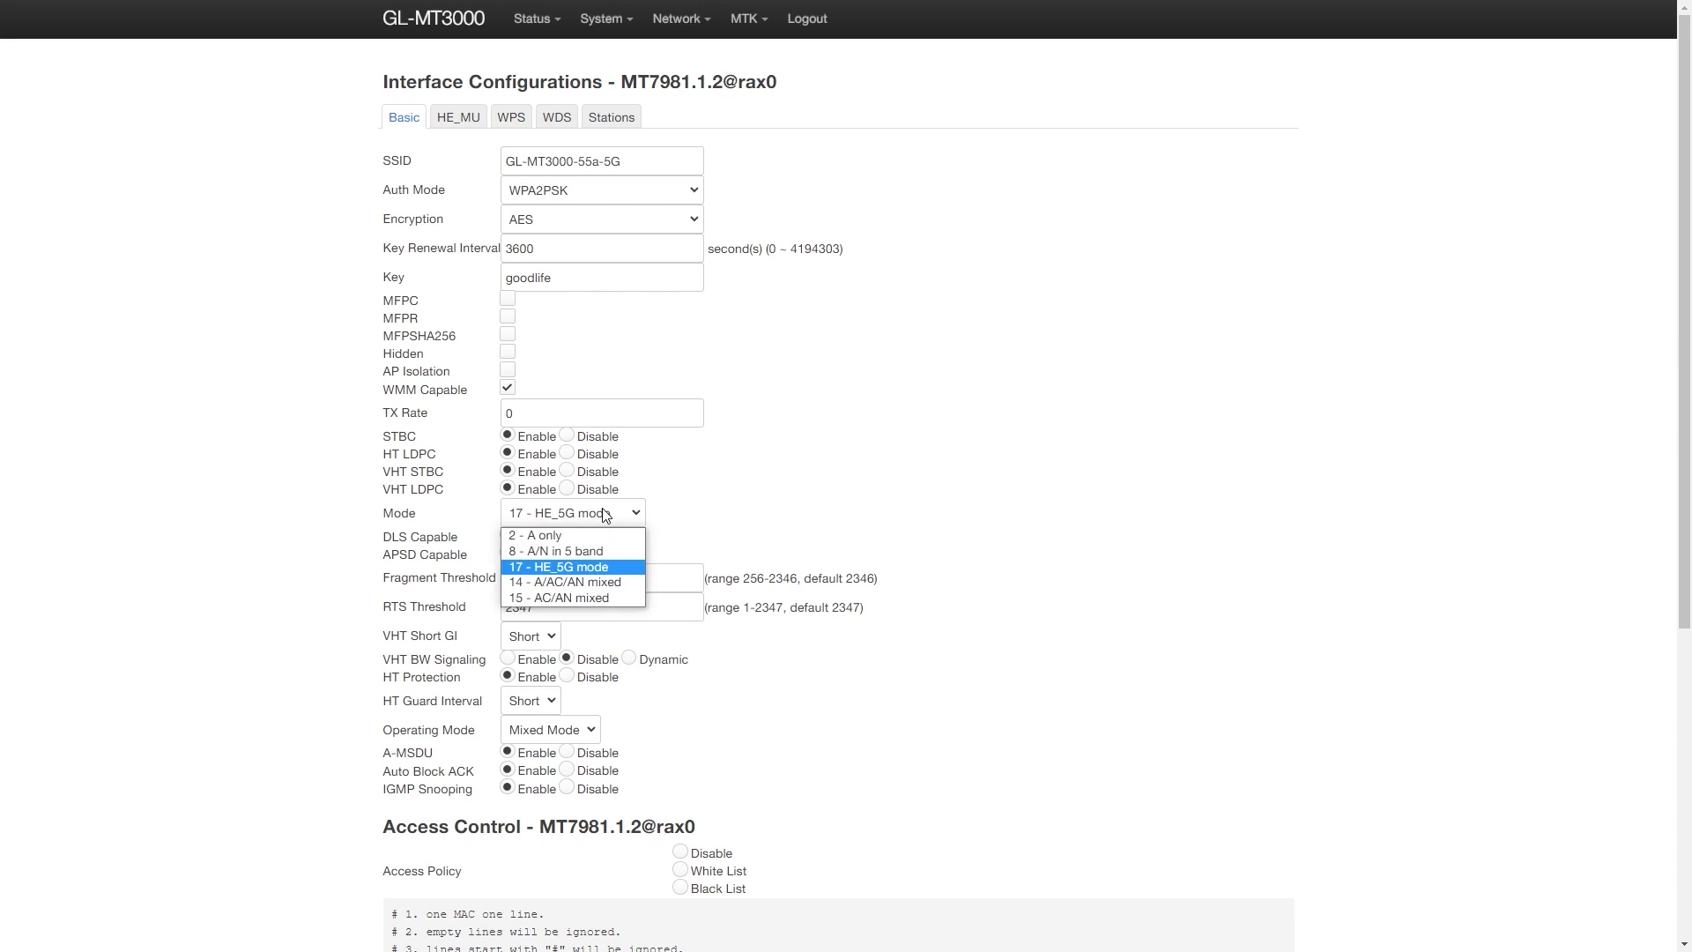
click(1044, 483)
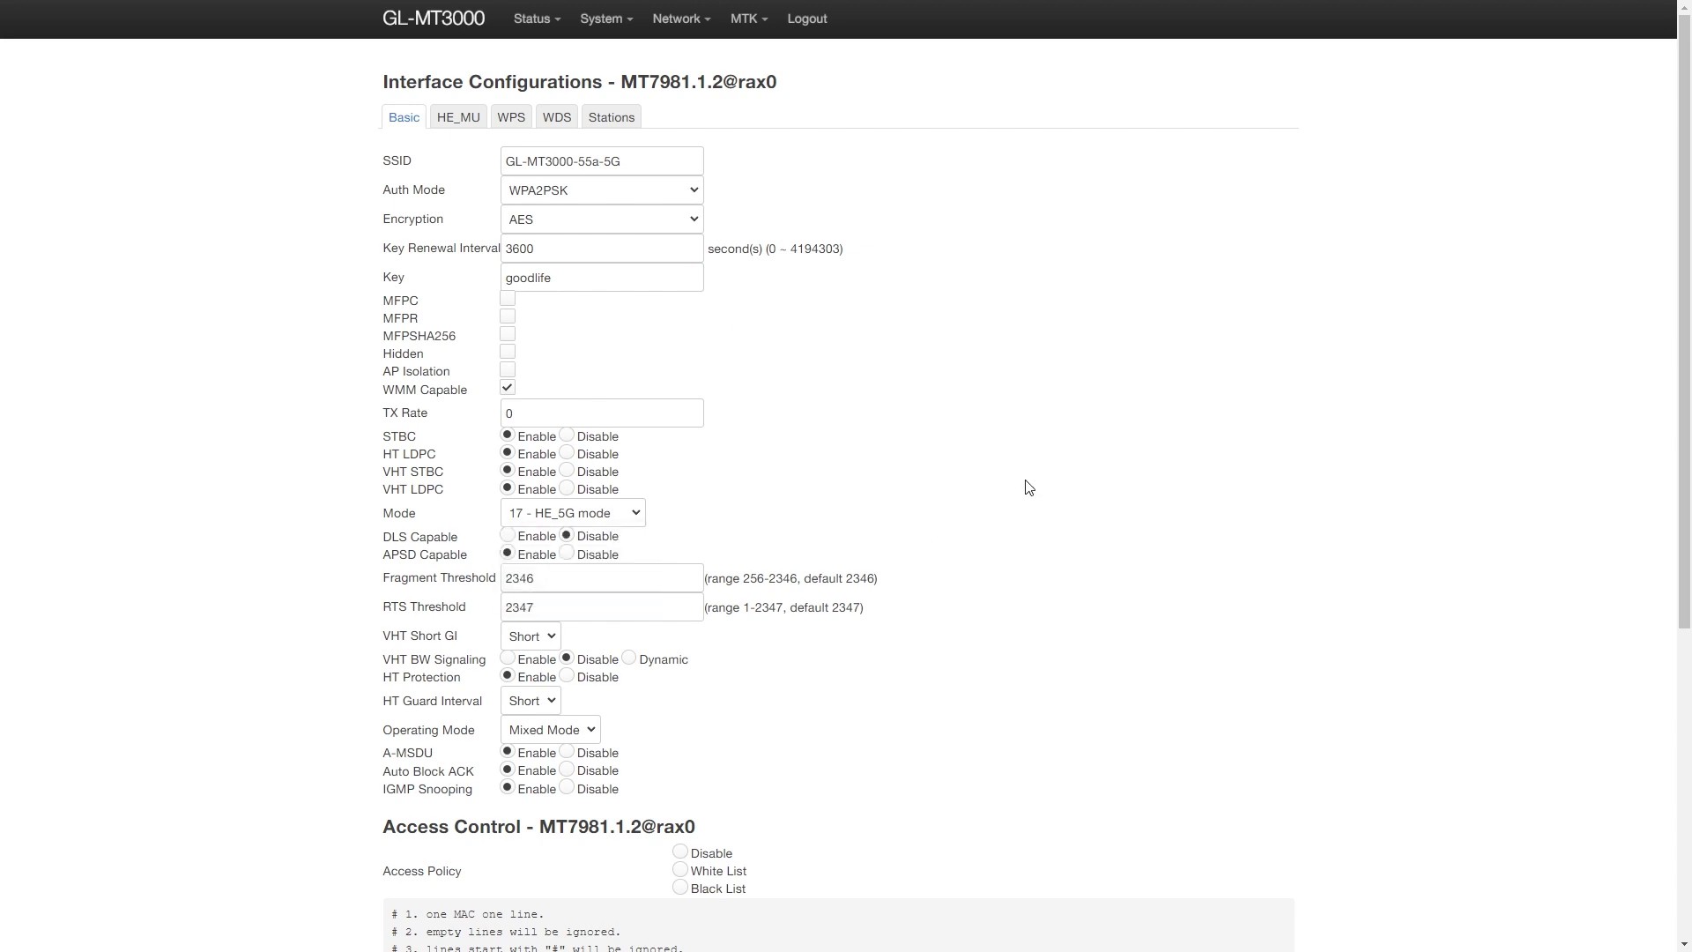
click(453, 120)
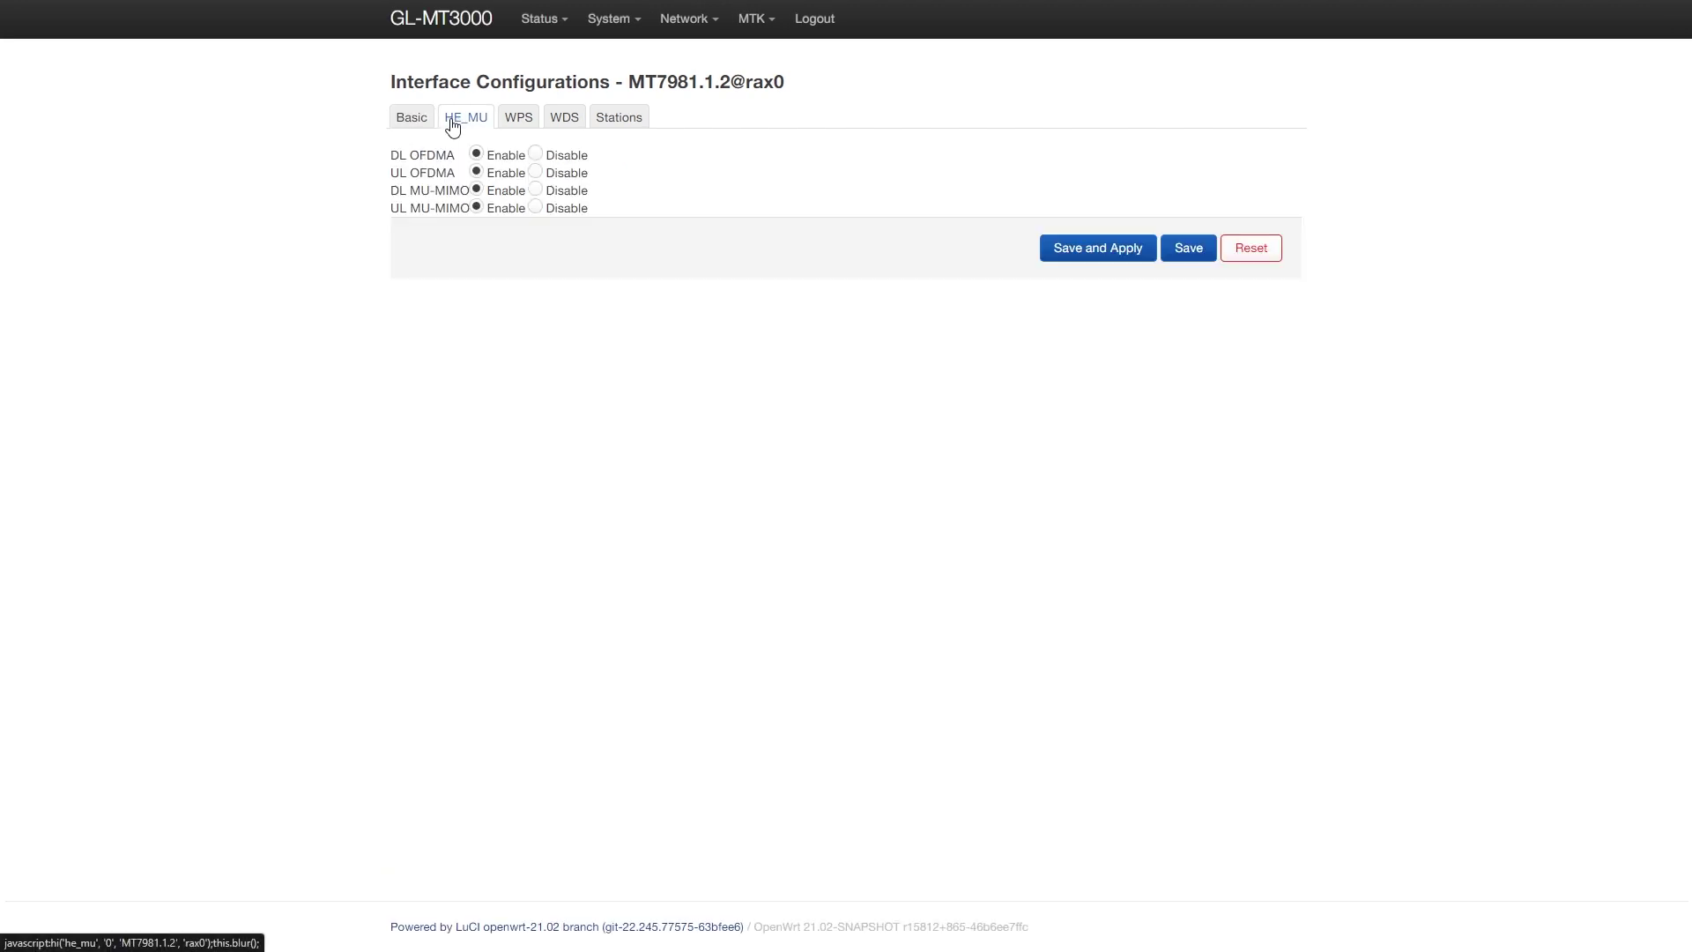
click(526, 127)
click(557, 121)
click(618, 132)
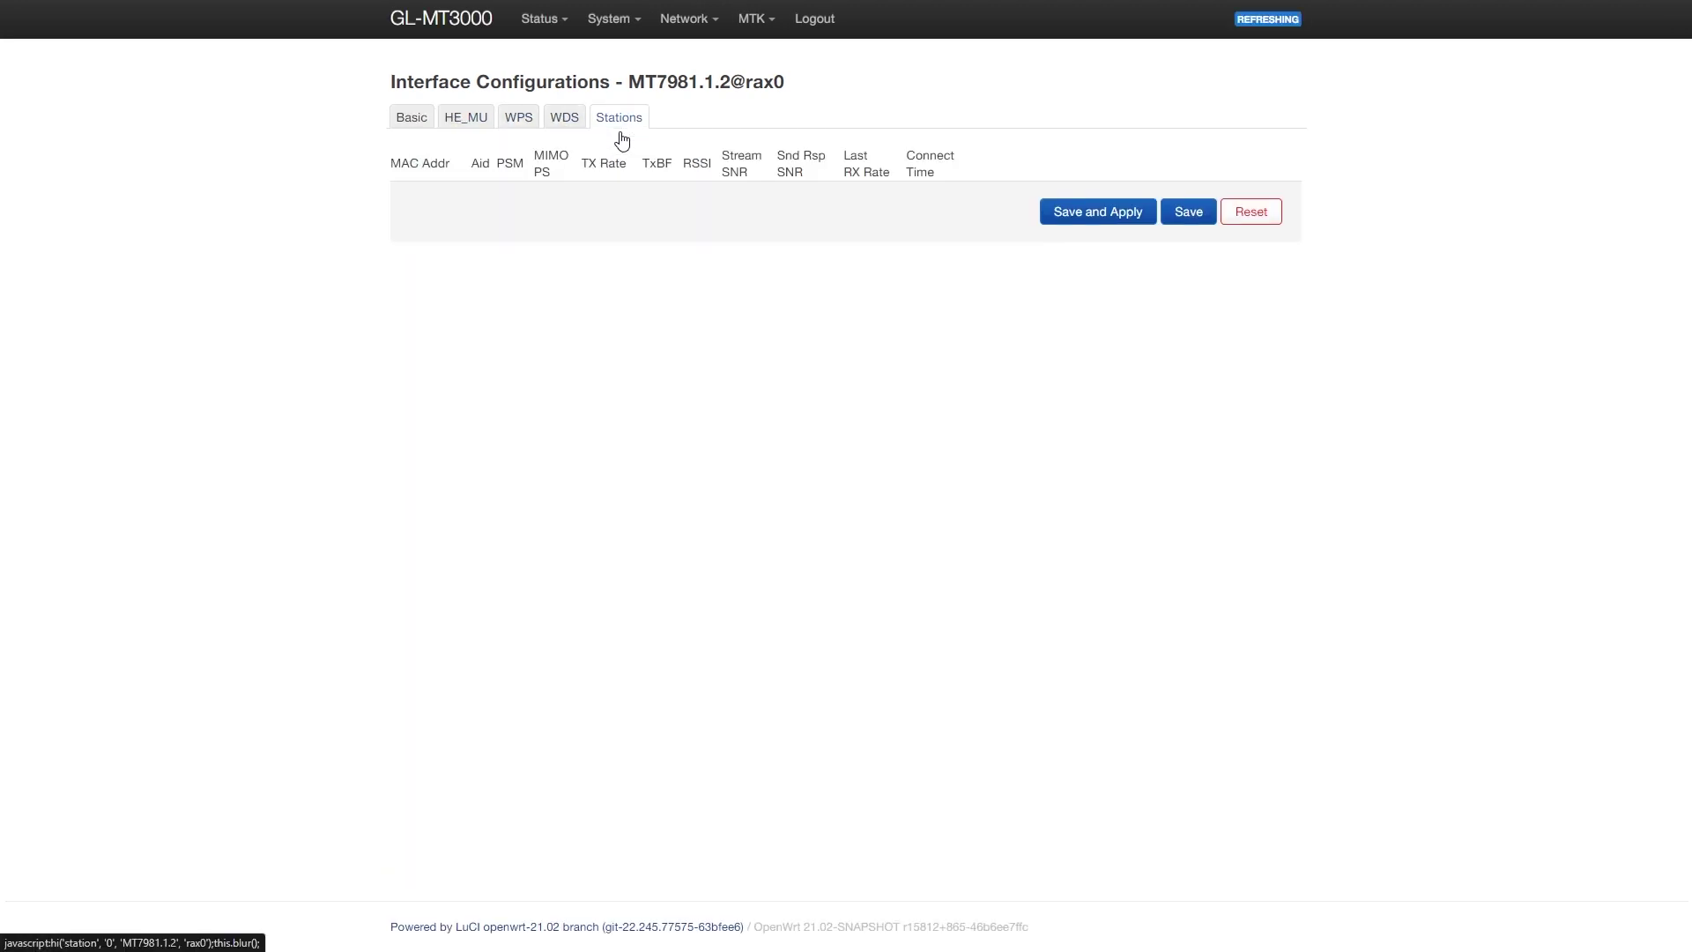
key(alt+Left)
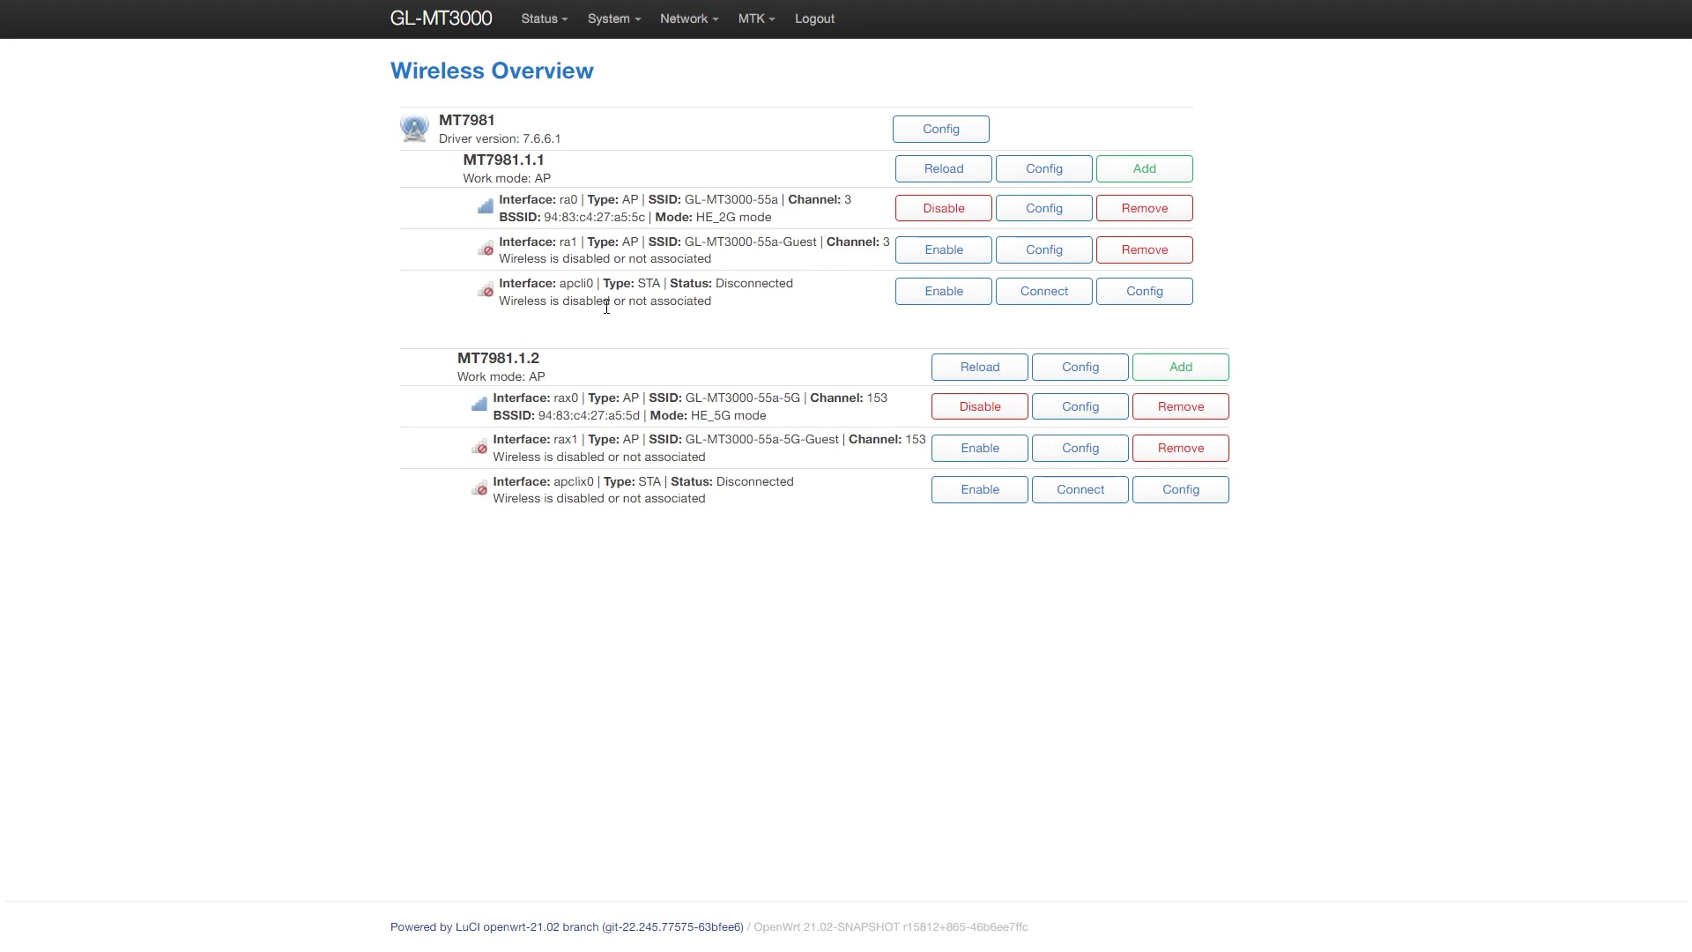